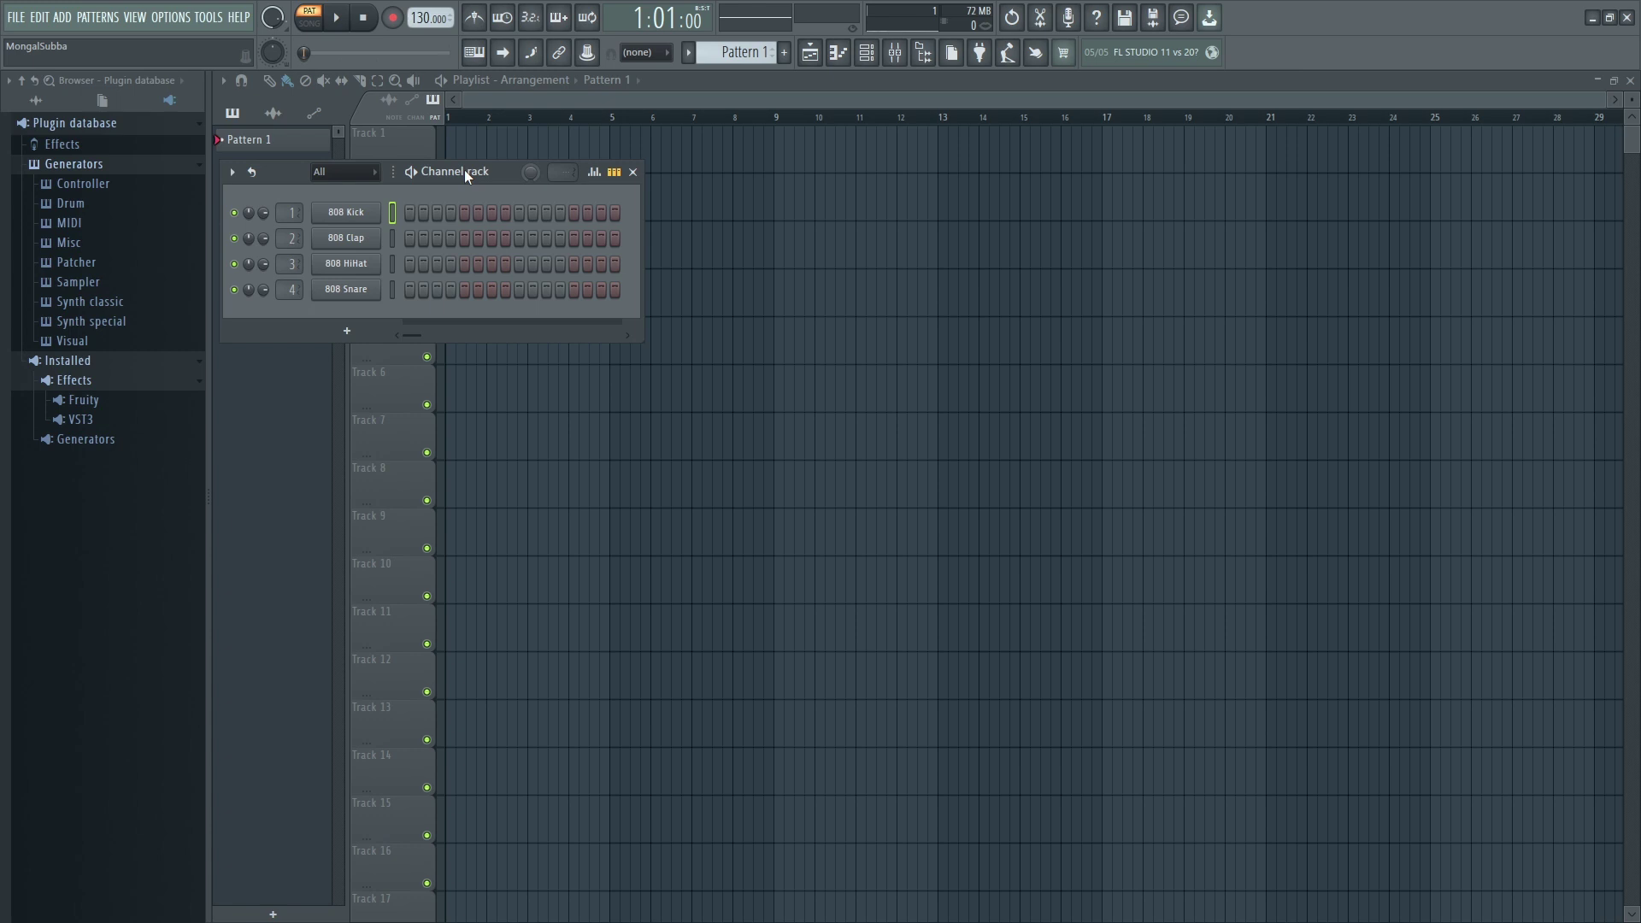
Clear the workspace by closing the Channel rack and the Playlist and hiding the Browser.
click(633, 172)
click(1630, 80)
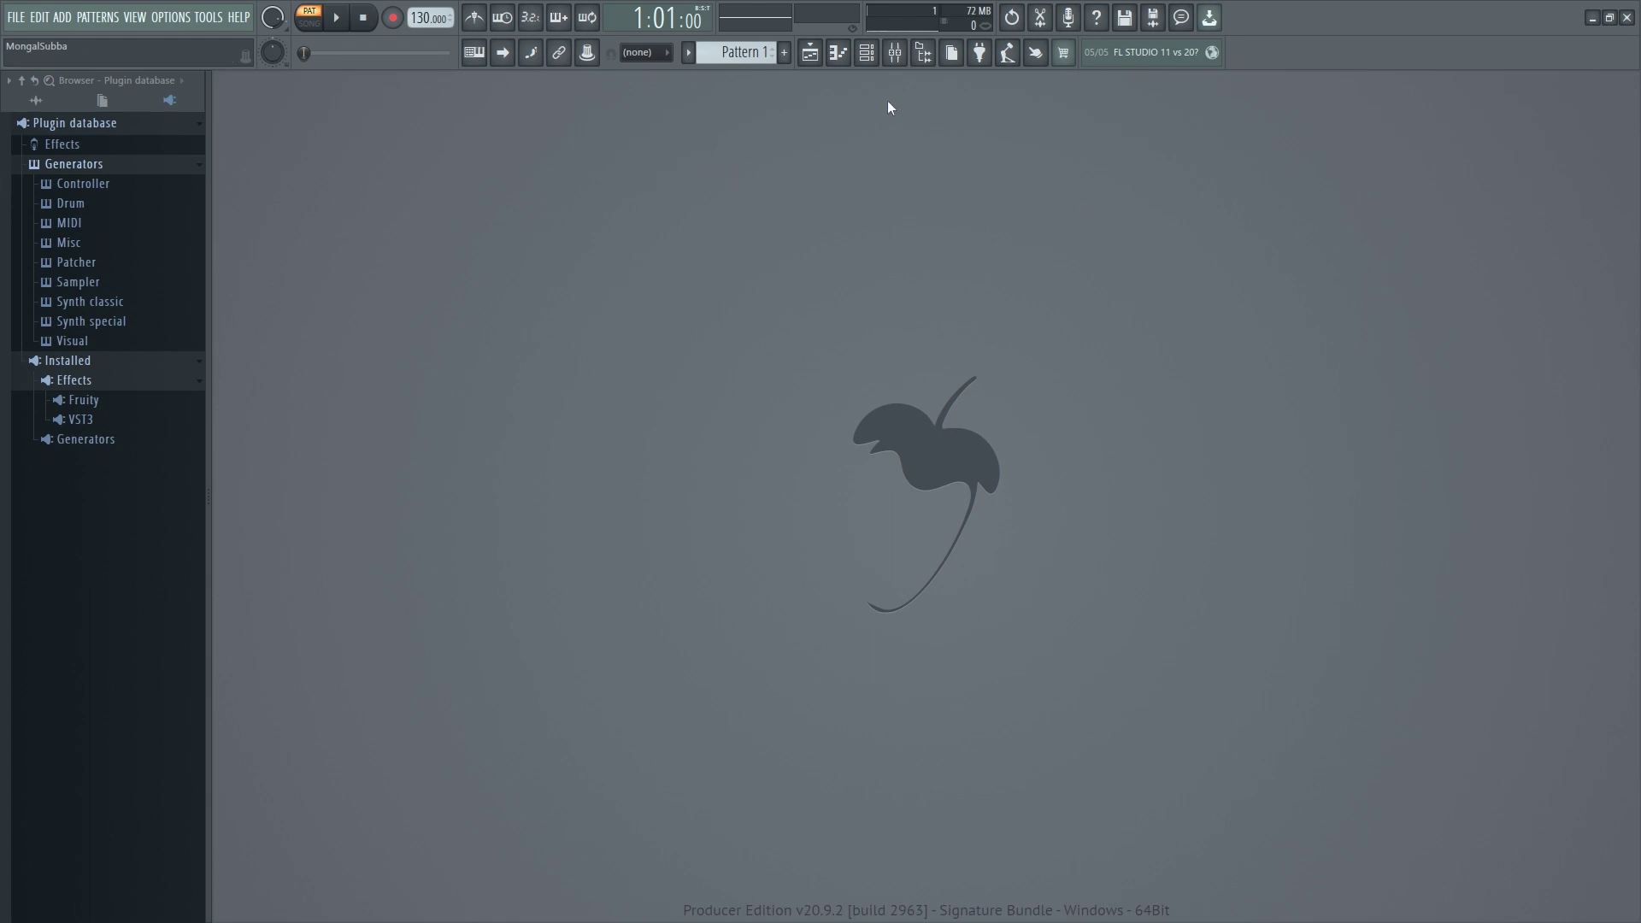
click(930, 57)
click(931, 55)
click(932, 55)
click(932, 55)
click(932, 55)
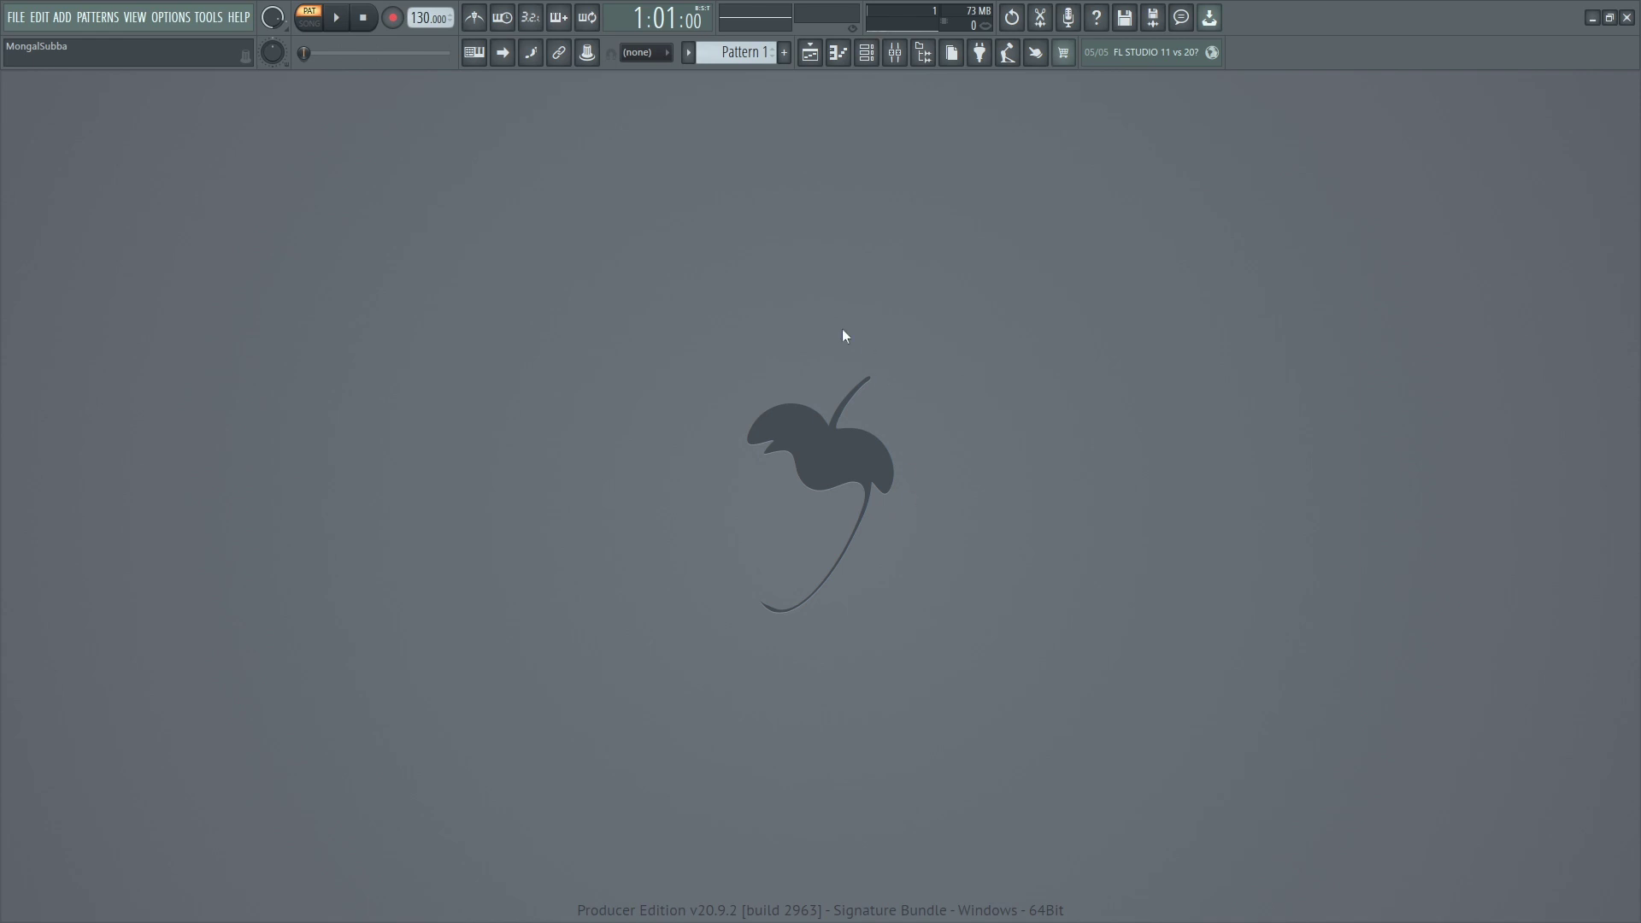
Show the Playlist, toggle it off and on several times, and leave it displayed.
click(810, 53)
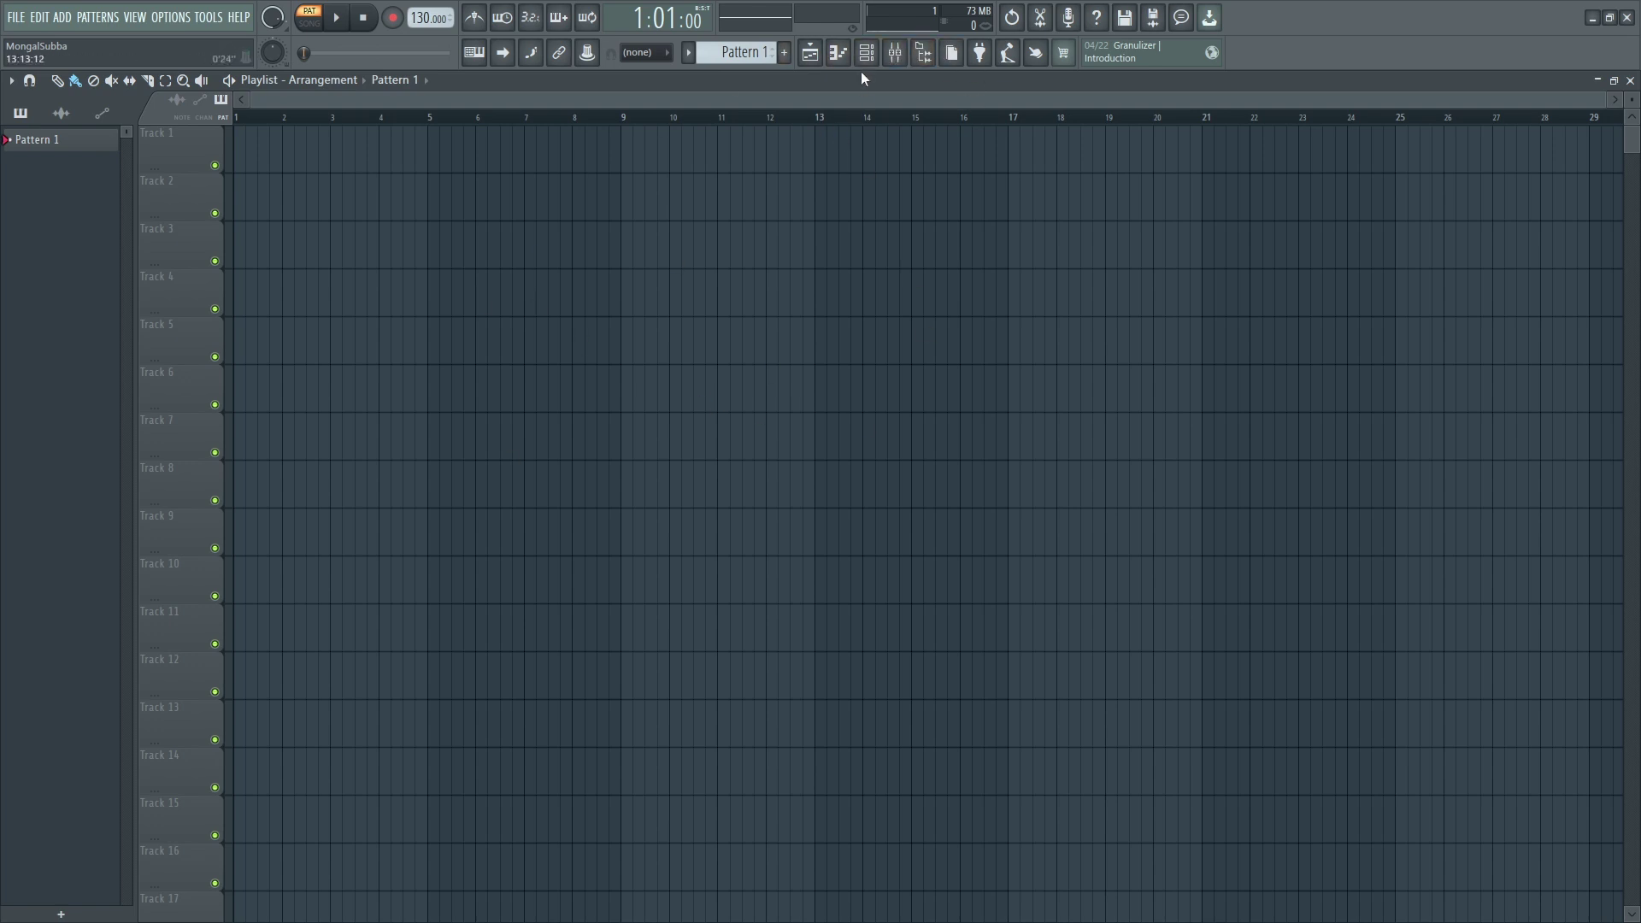
click(810, 57)
click(814, 59)
click(813, 57)
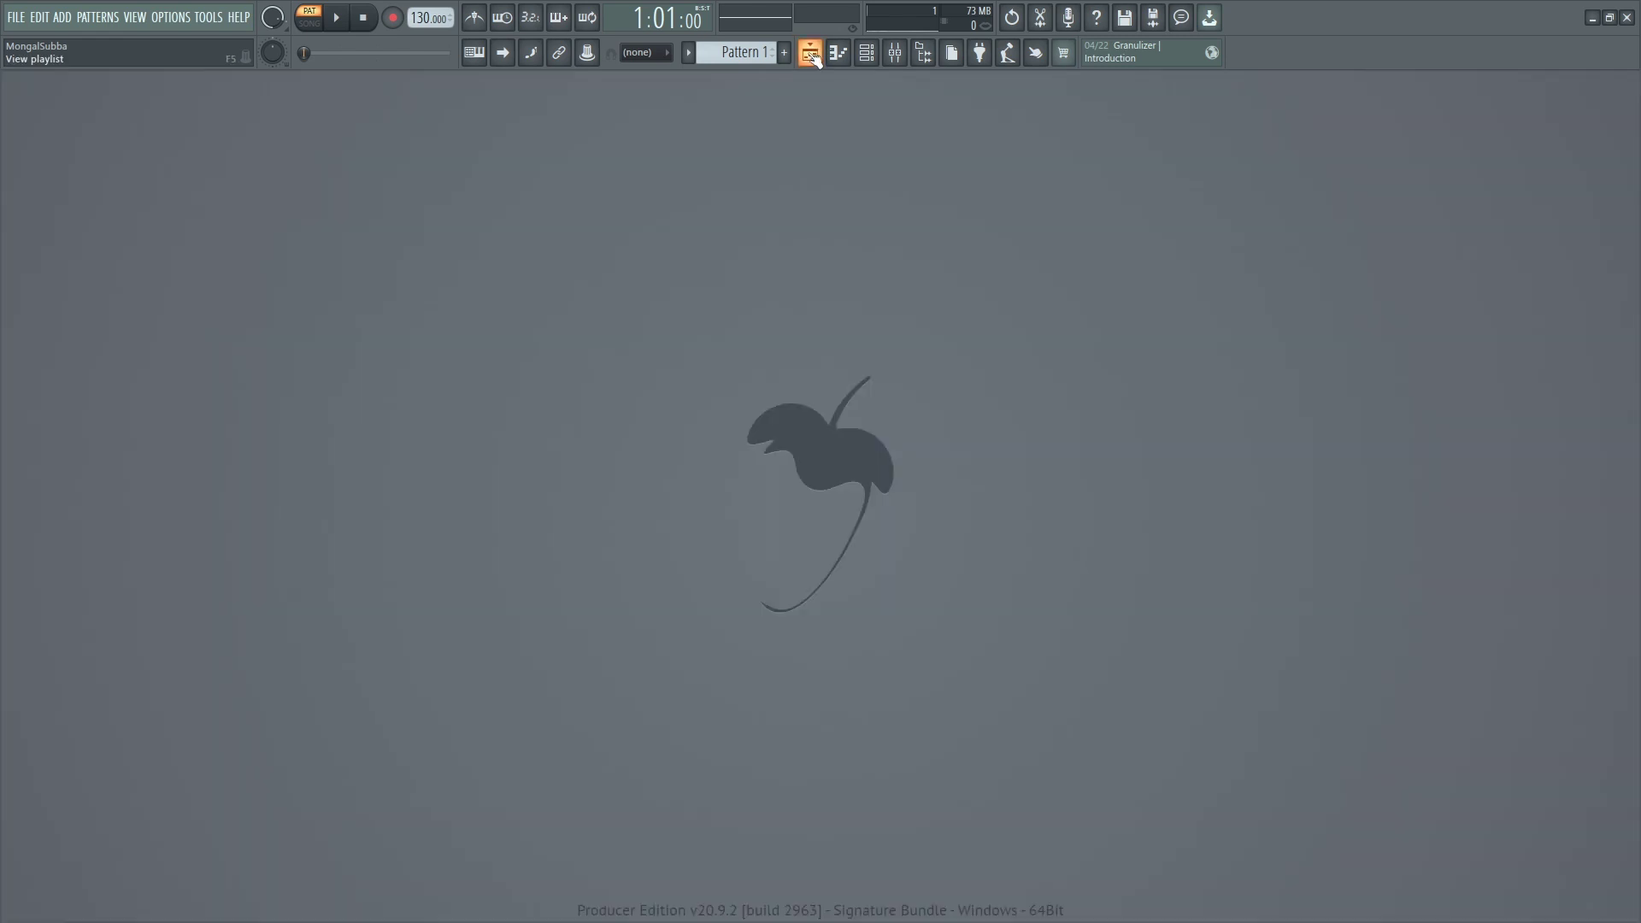
click(814, 58)
click(813, 58)
click(814, 57)
click(814, 57)
click(814, 57)
click(814, 57)
click(814, 57)
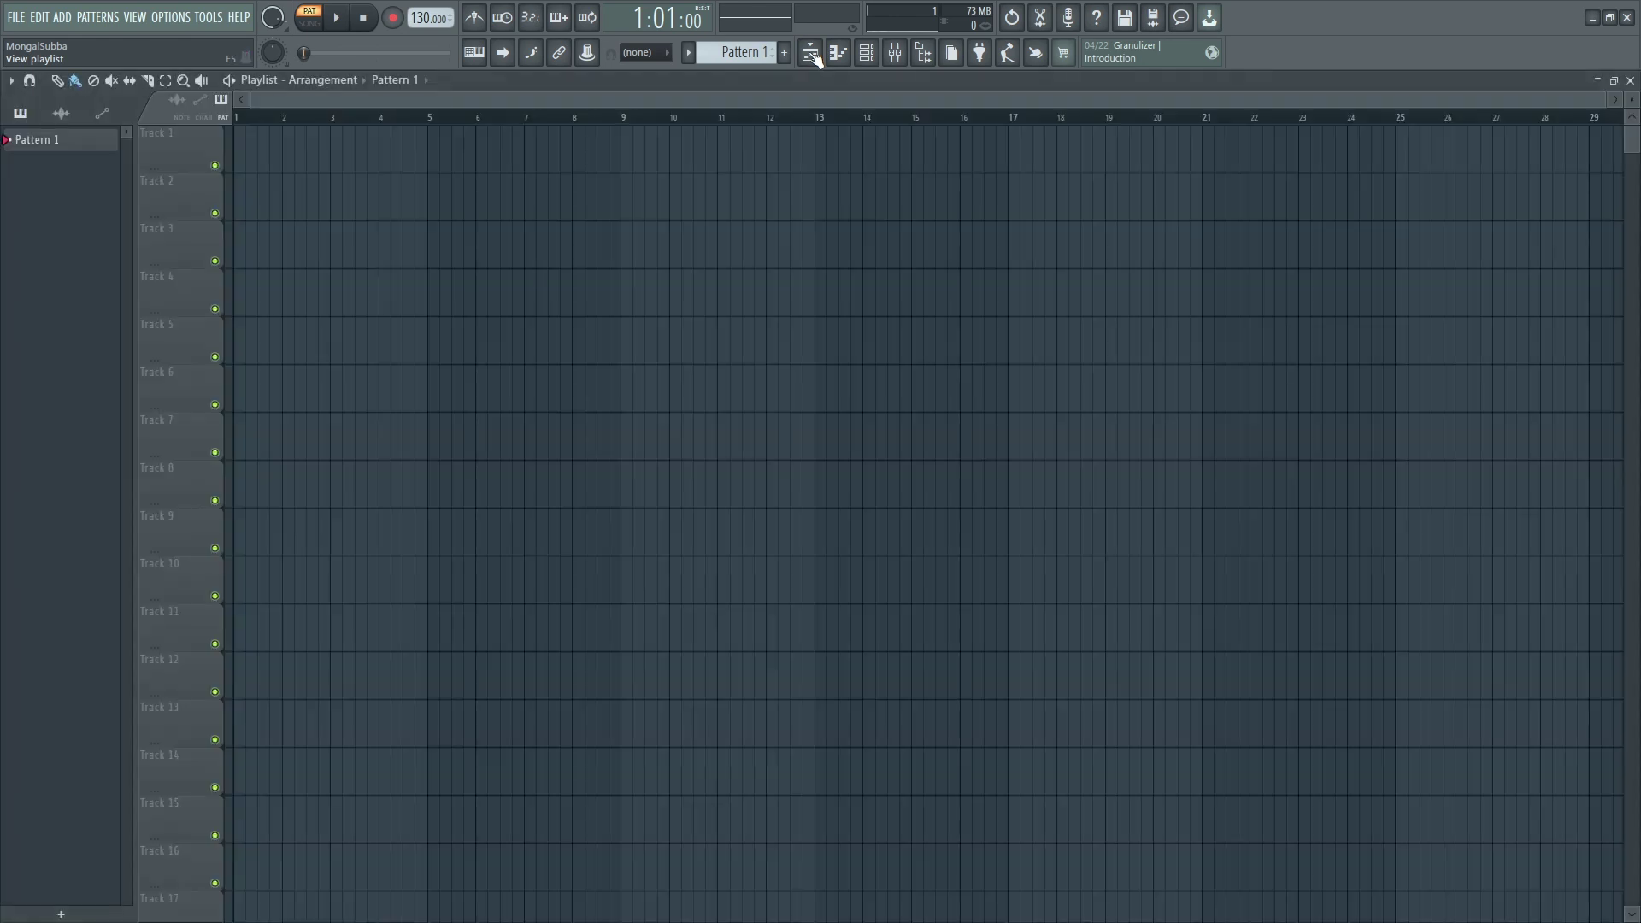
Toggle the 808 Kick Piano roll on and off repeatedly over the Playlist, and finish with it closed.
click(843, 59)
click(844, 59)
click(845, 60)
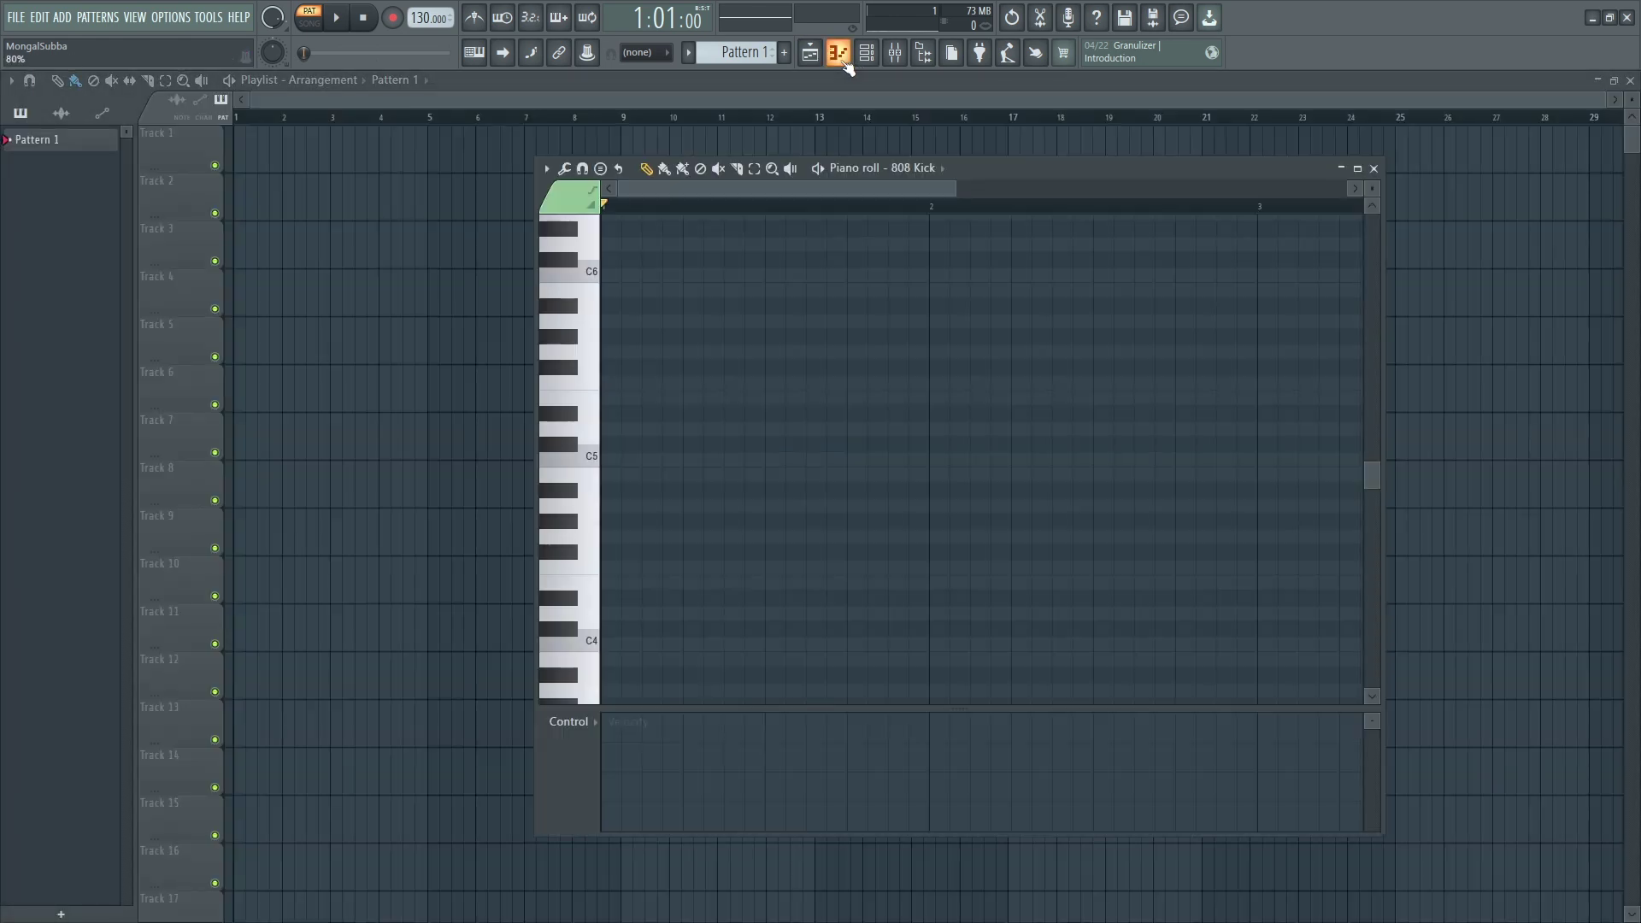
click(843, 56)
click(843, 55)
click(843, 56)
click(843, 55)
key(F6)
key(F6)
click(845, 63)
click(845, 64)
click(846, 64)
click(845, 64)
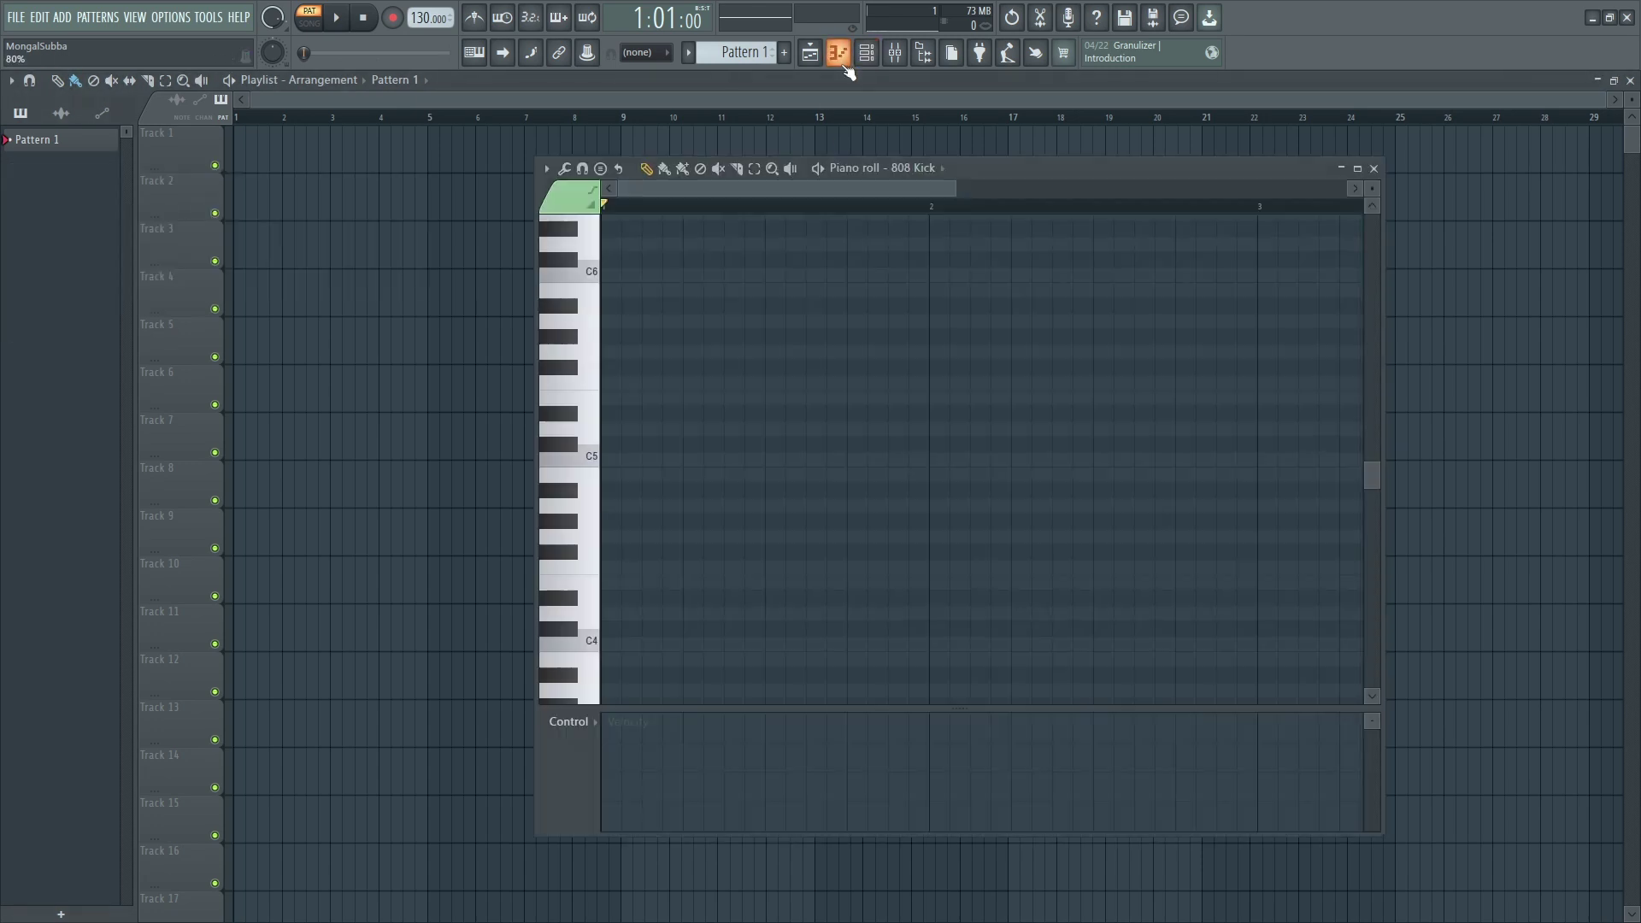
click(845, 64)
click(845, 64)
click(845, 64)
click(845, 64)
click(845, 64)
click(845, 64)
click(845, 64)
click(846, 64)
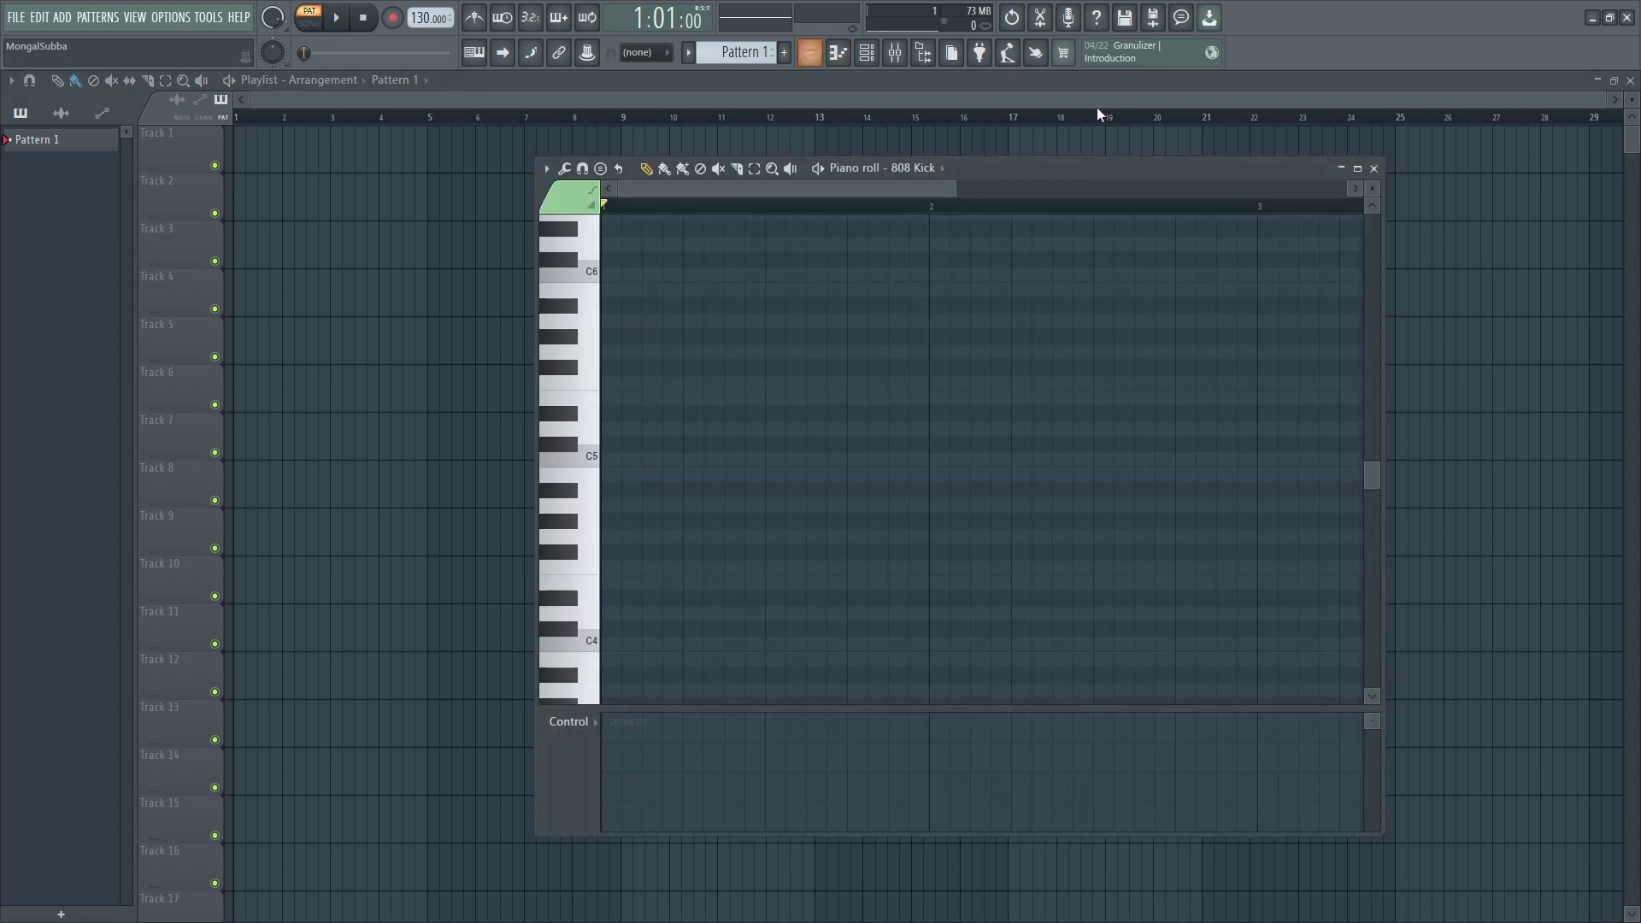
click(1373, 169)
click(810, 54)
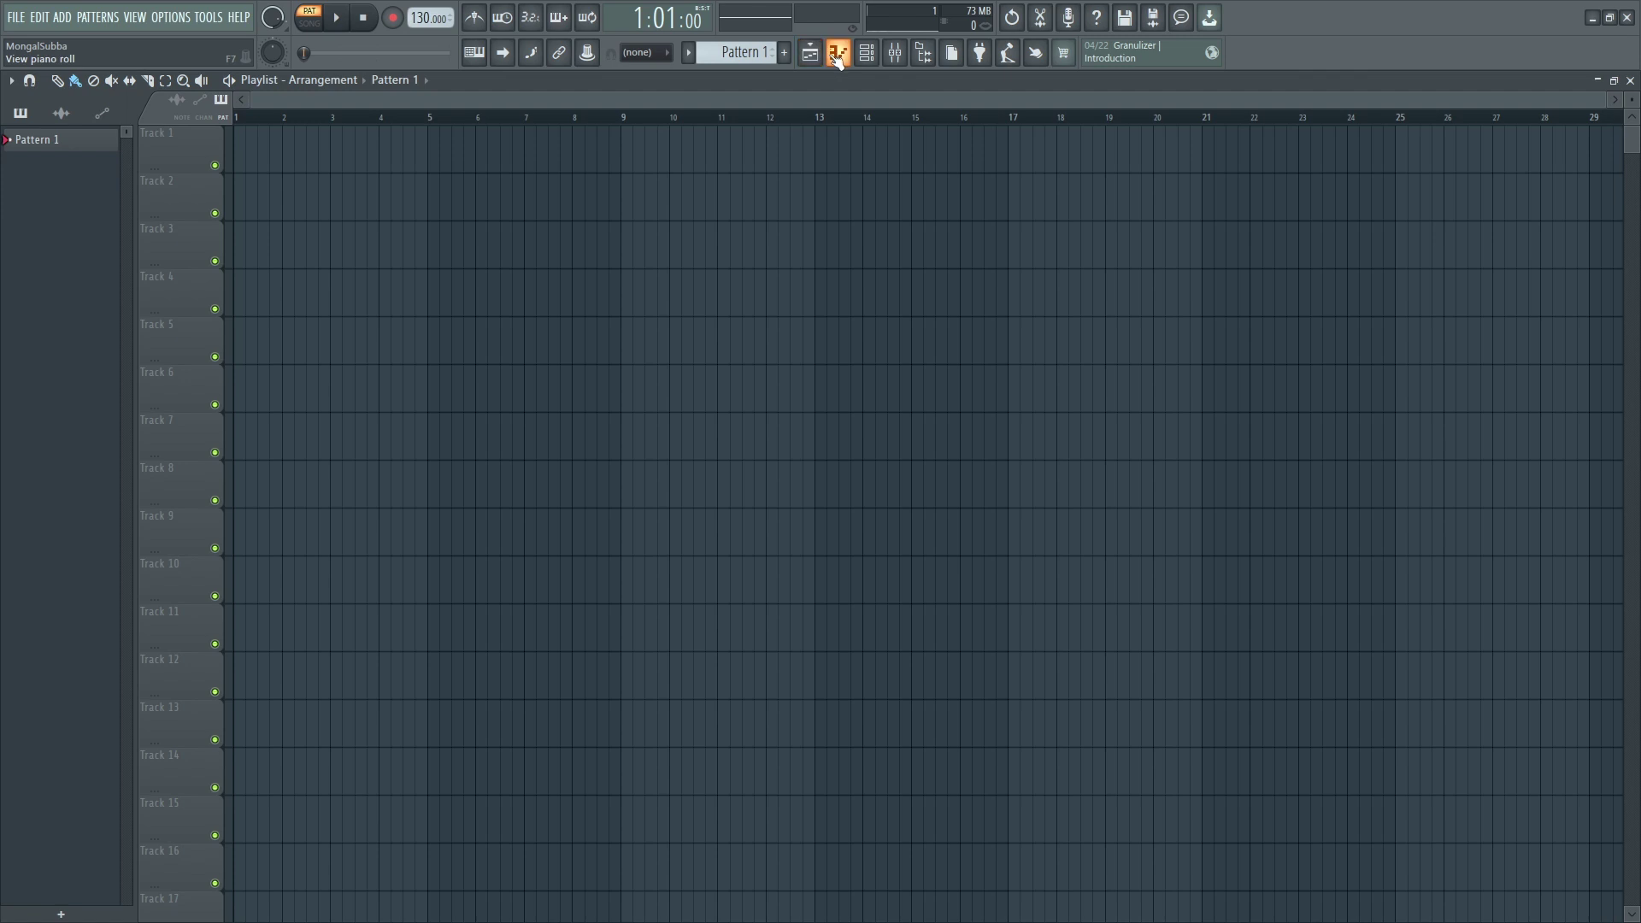
Maximize the 808 Kick Piano roll to view its piano keys and note grid, and close it.
click(838, 53)
click(1357, 169)
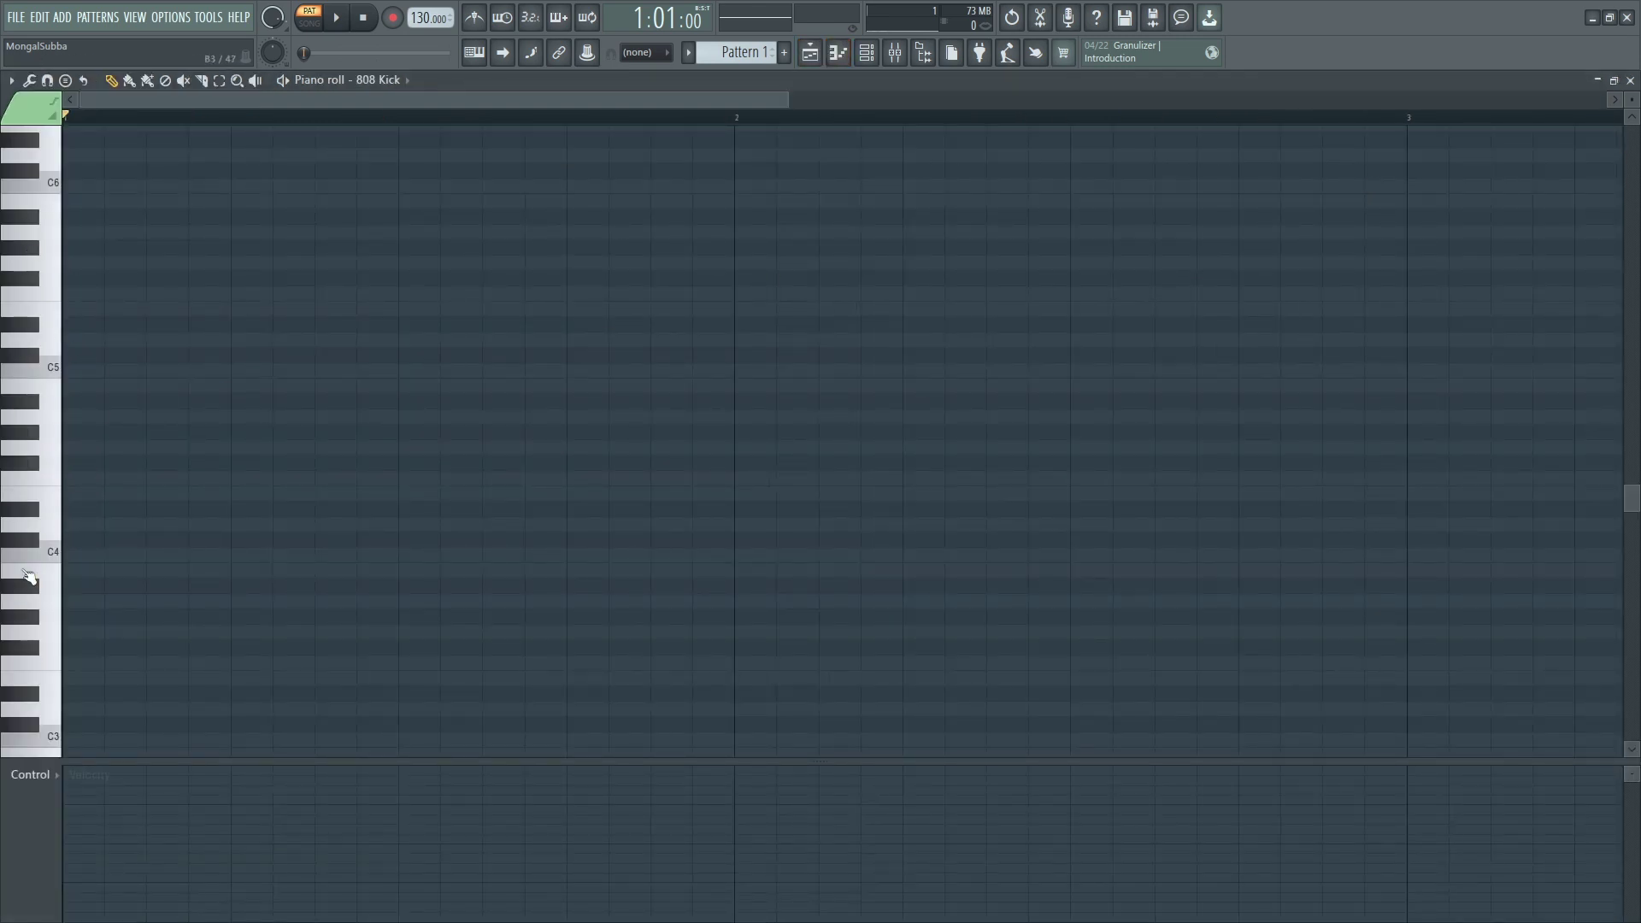
click(1631, 80)
click(849, 62)
click(849, 62)
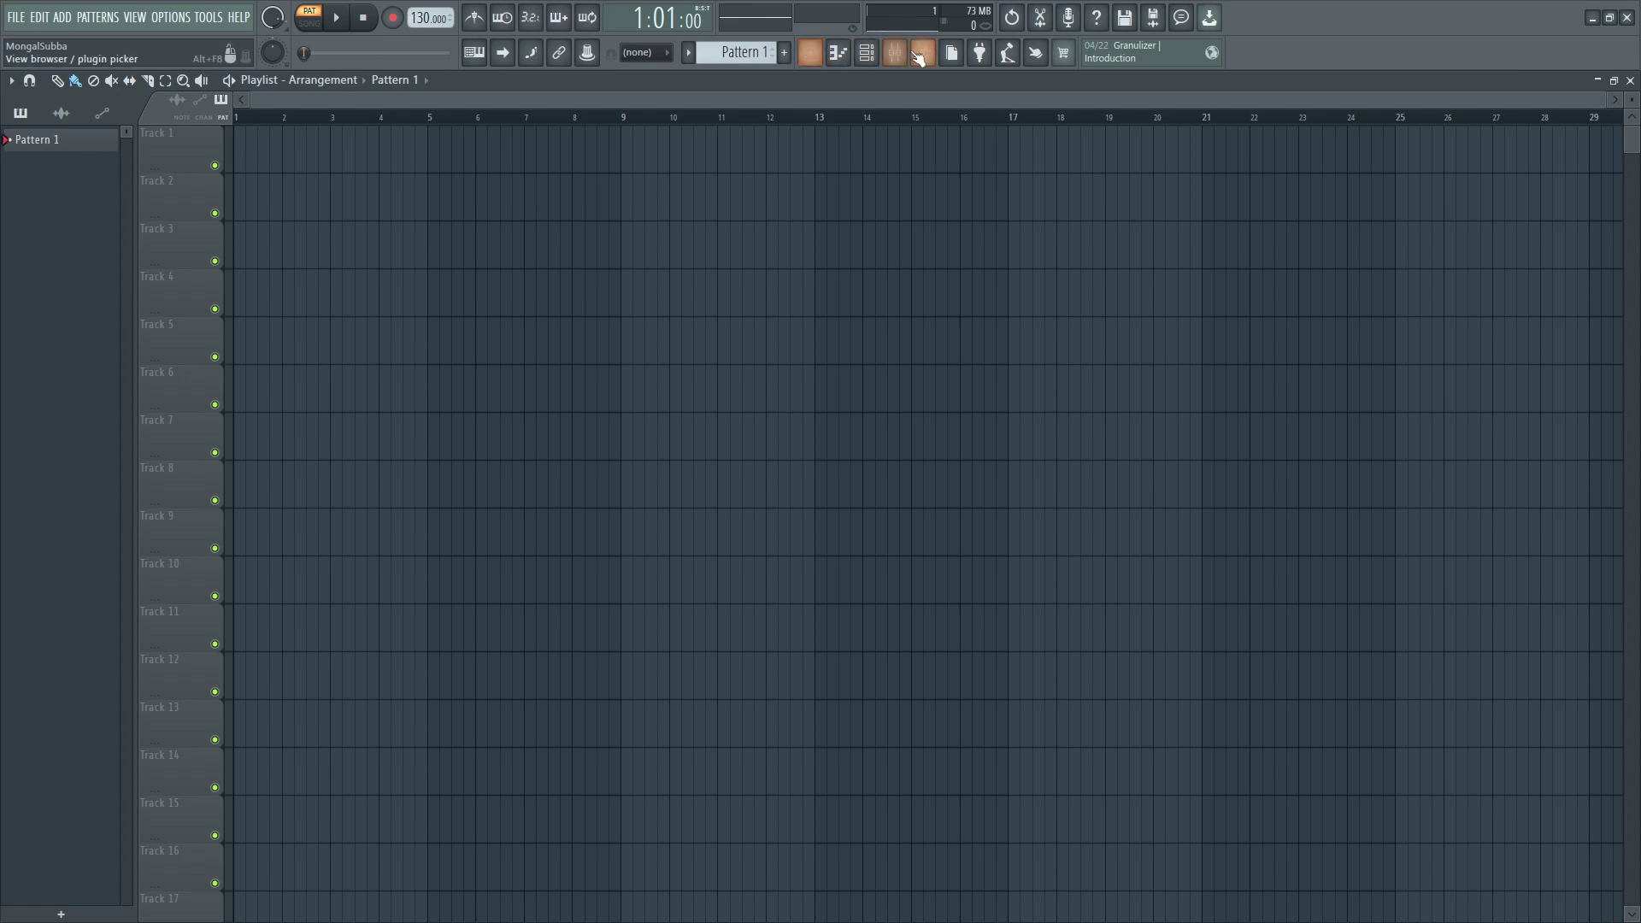
Demonstrate hiding and showing the Playlist, leaving it displayed.
click(823, 60)
click(823, 60)
click(824, 61)
click(824, 61)
click(824, 61)
click(824, 61)
click(825, 62)
click(825, 62)
Demonstrate showing and hiding the Piano roll, leaving it closed.
click(841, 54)
click(841, 54)
click(842, 54)
click(842, 54)
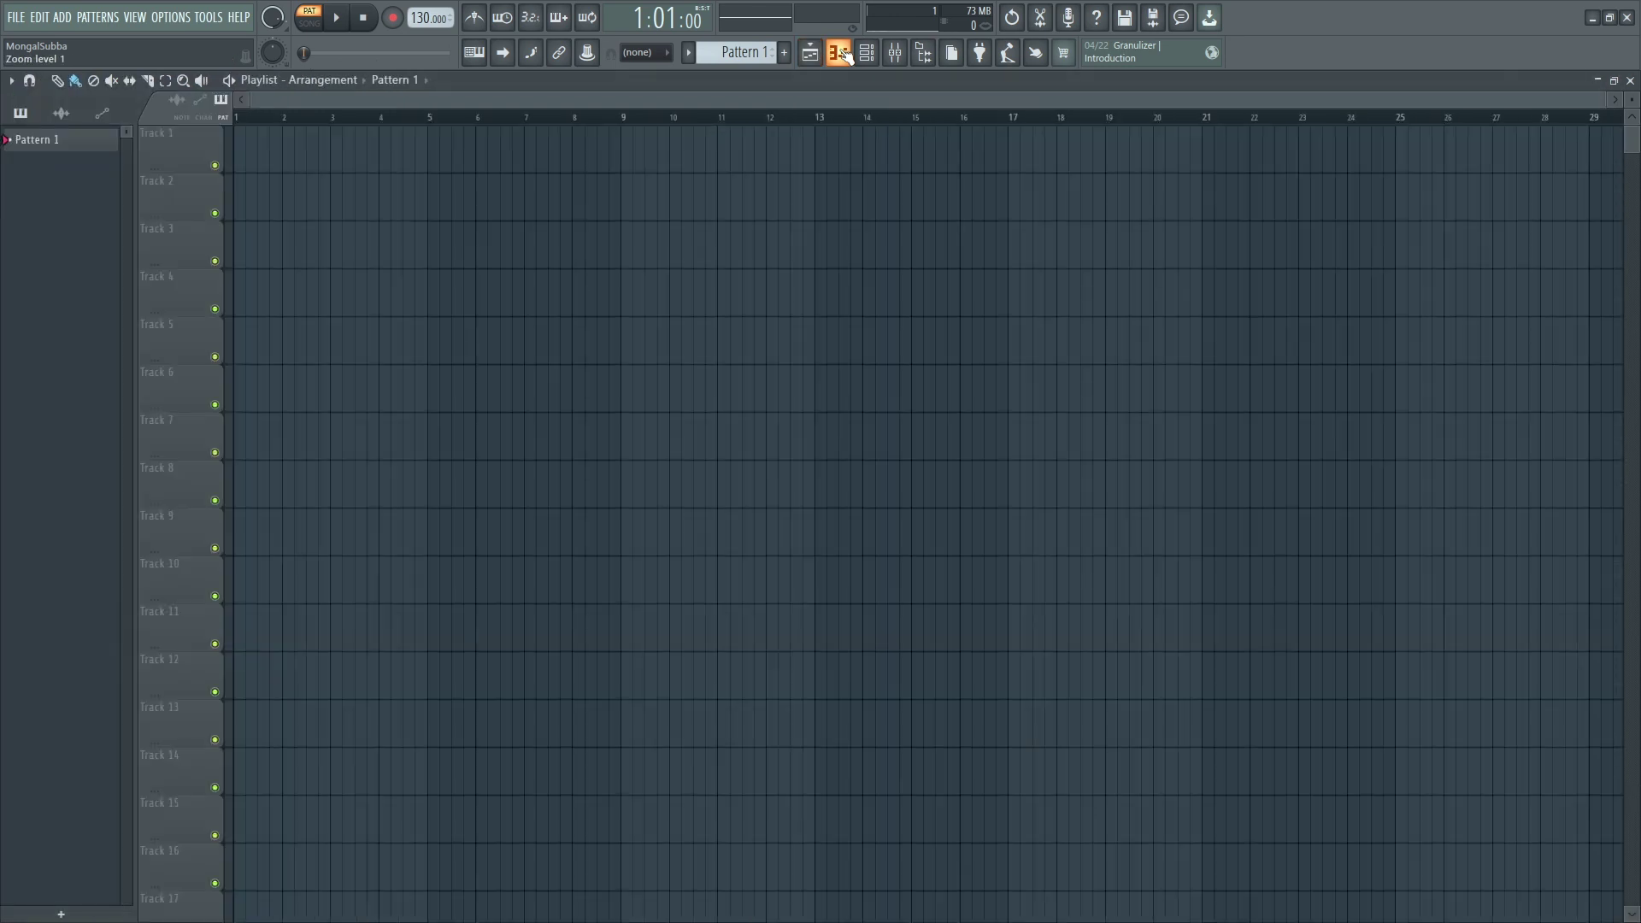
click(843, 54)
click(843, 54)
Show the Channel rack and move it to the middle of the Playlist.
click(877, 57)
click(879, 57)
click(880, 58)
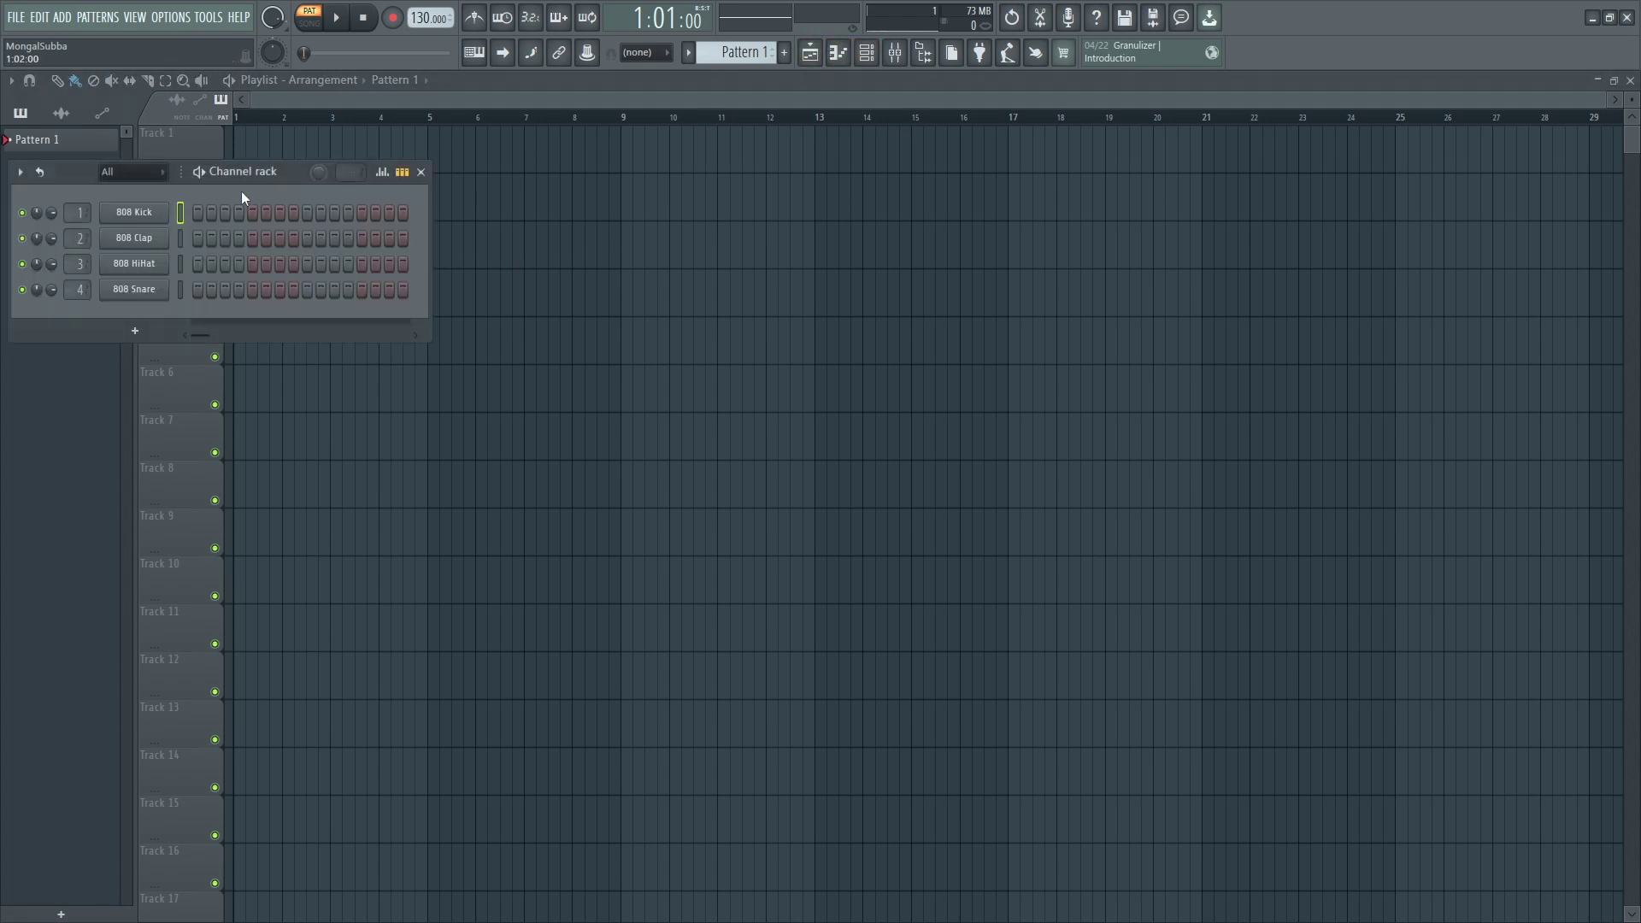
drag(238, 173, 734, 324)
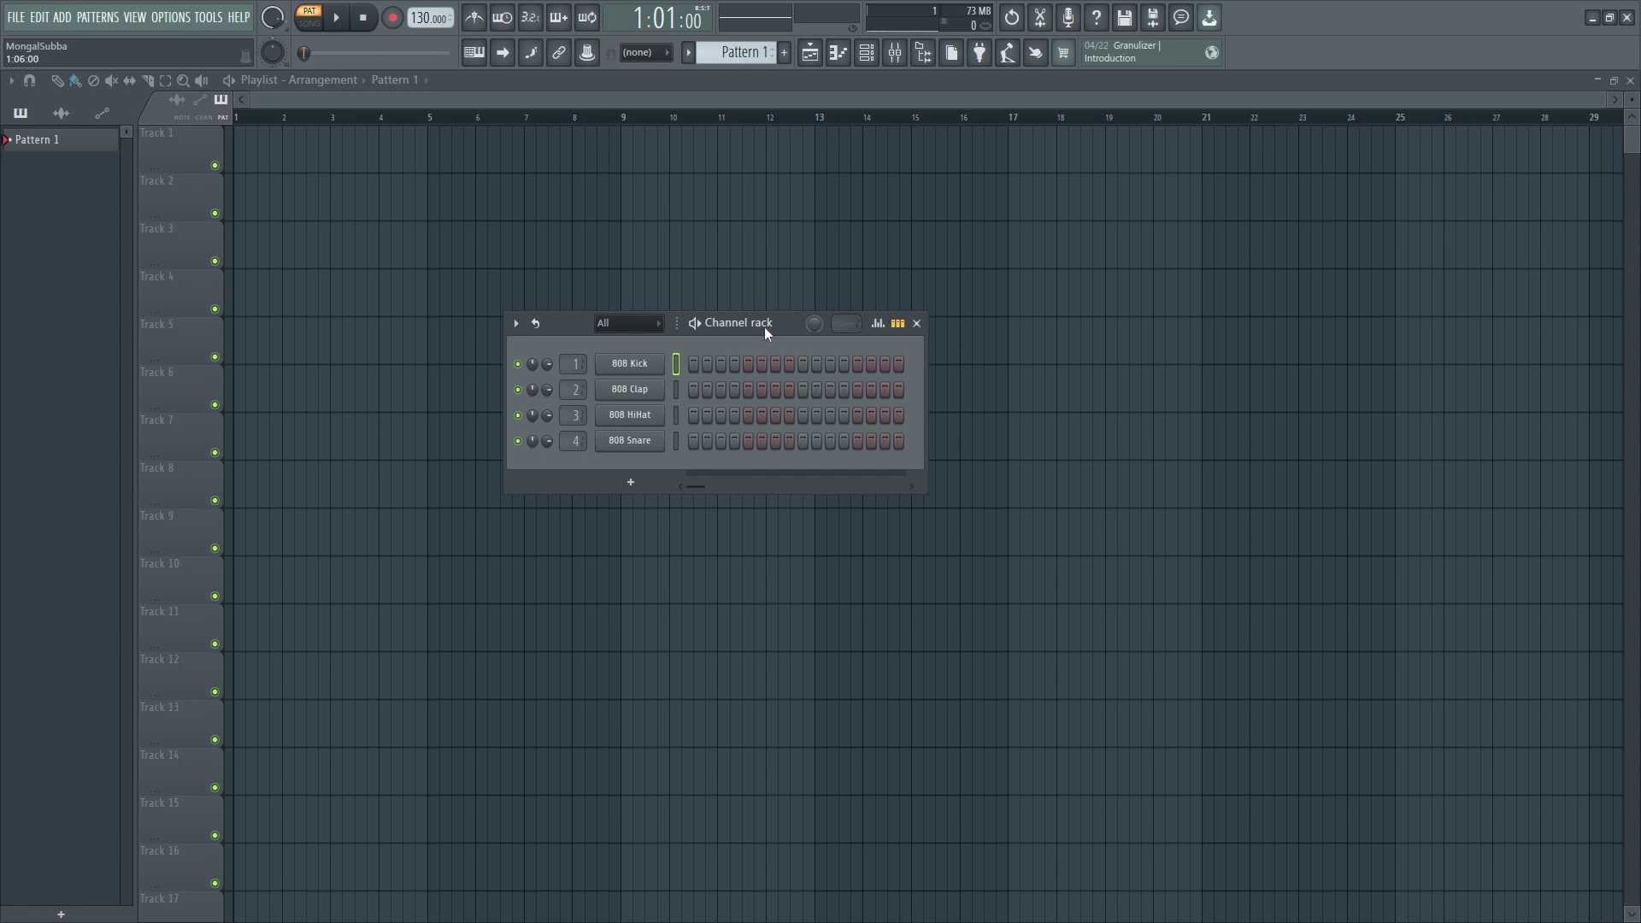
drag(764, 326, 779, 321)
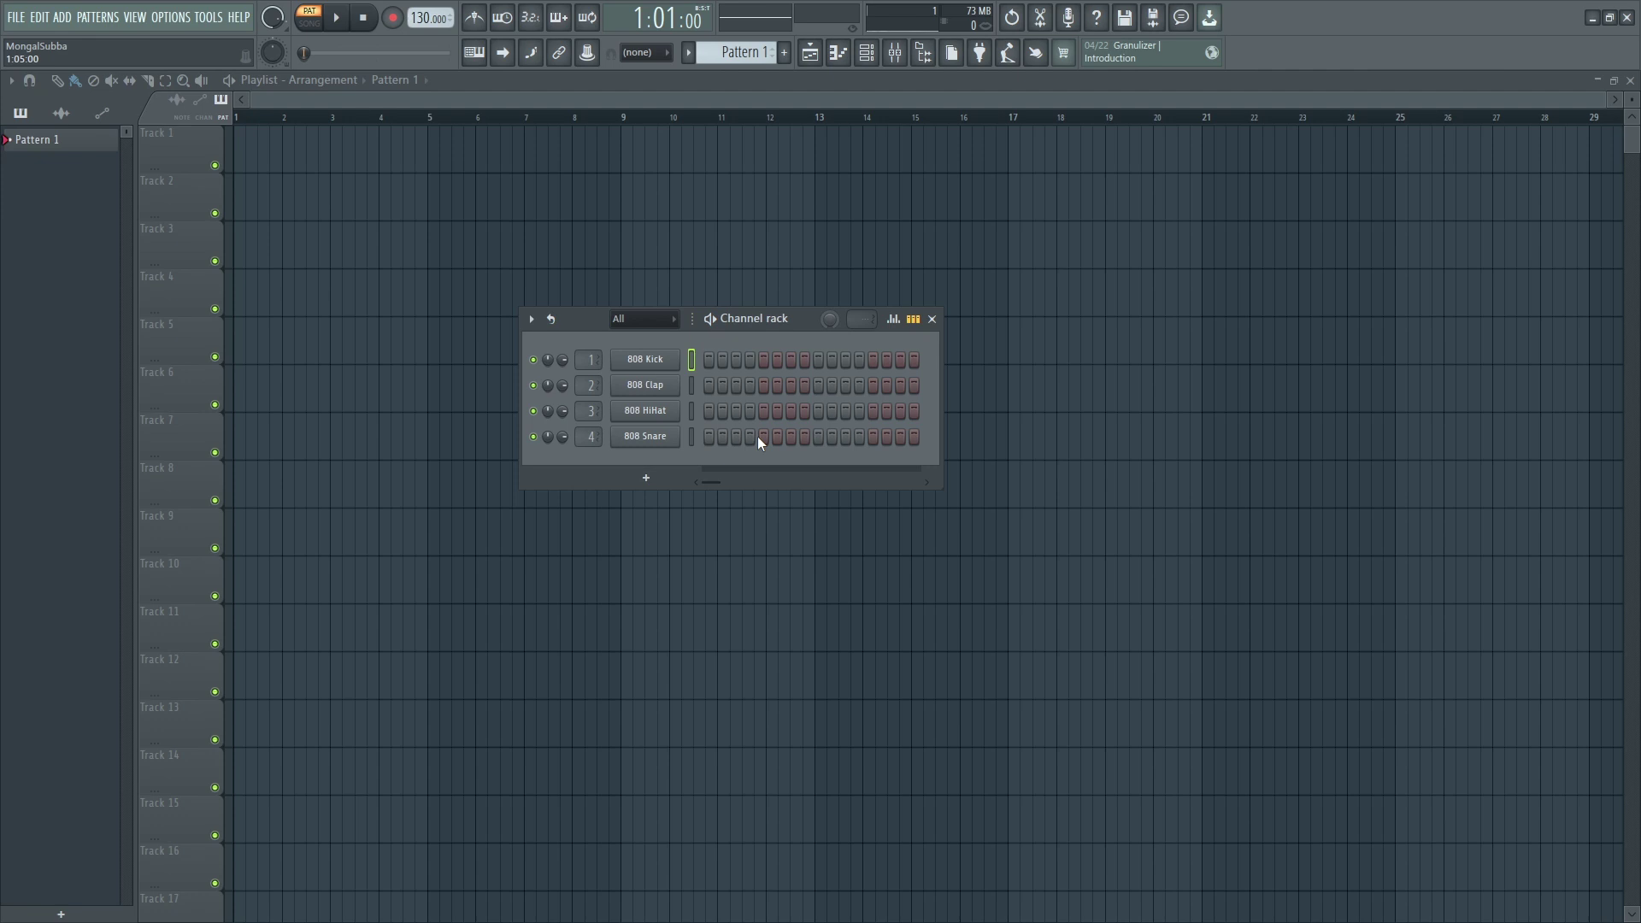
Review the available options for playlist Track 1, dismiss them, and select the track.
key(ctrl+s)
right_click(183, 153)
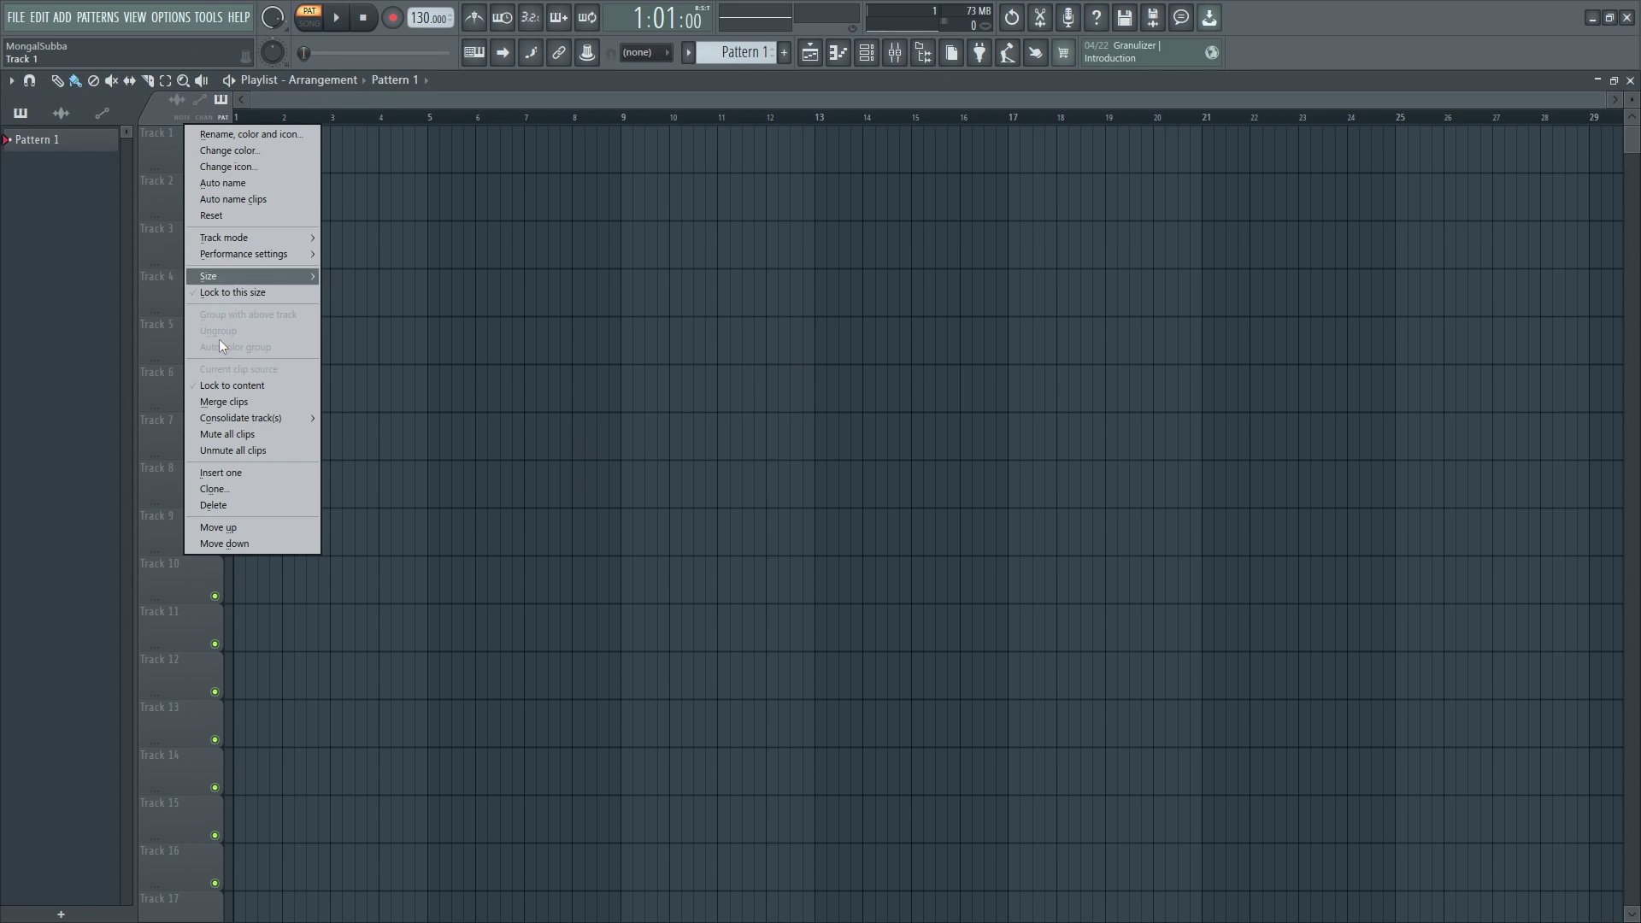
click(151, 150)
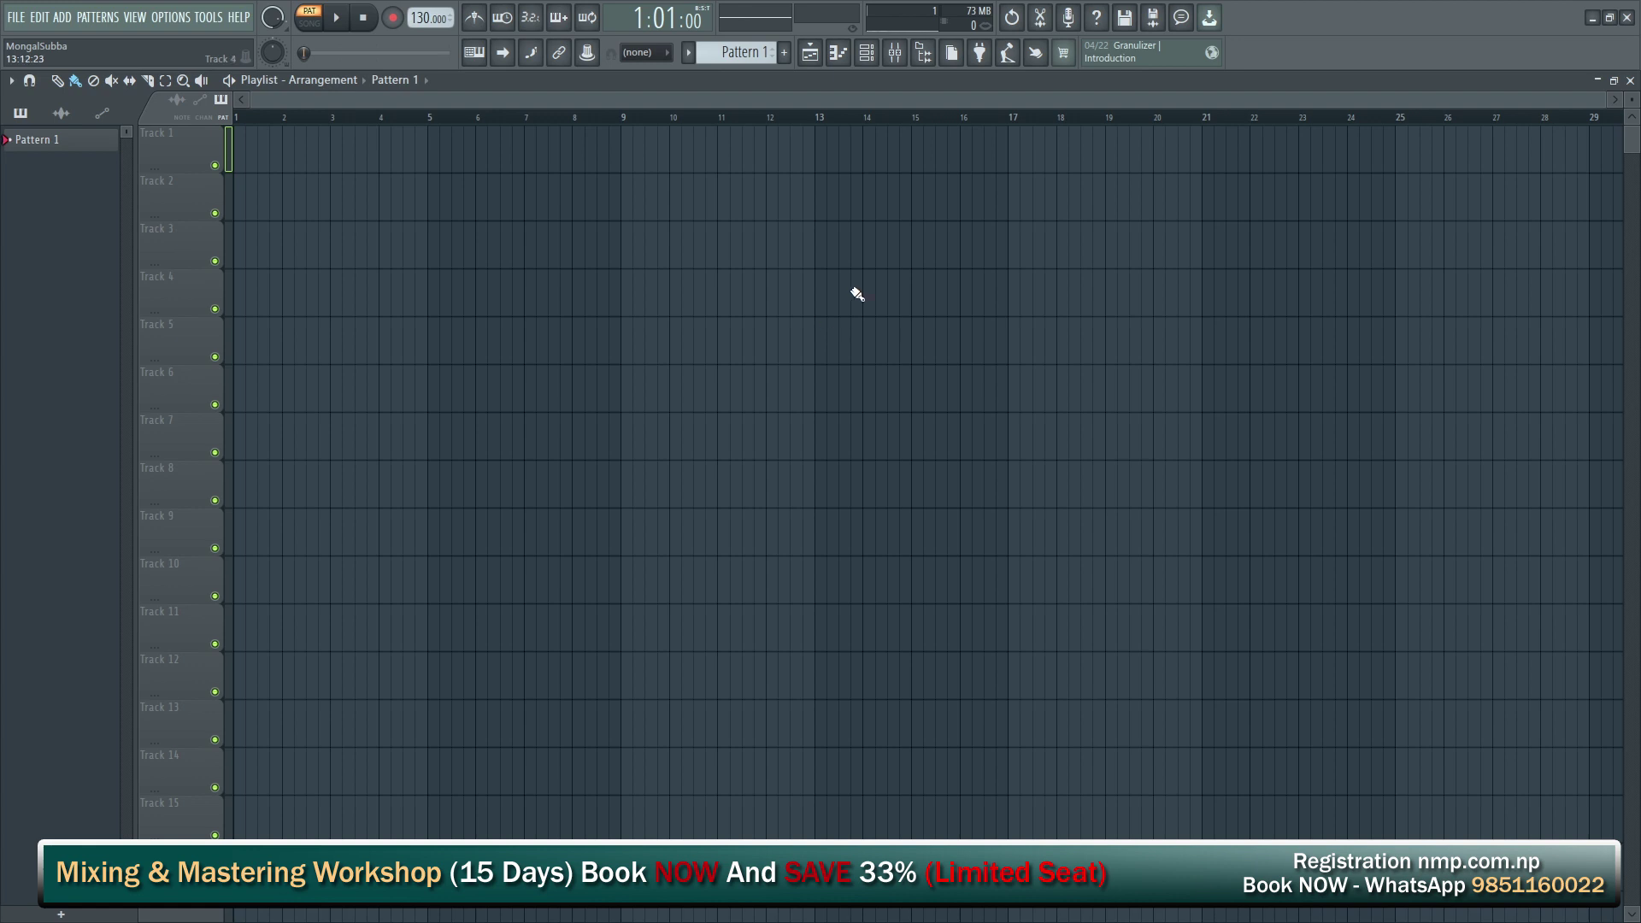
Show the Mixer, move it higher to view the Master track's effect slots, and close it.
click(895, 53)
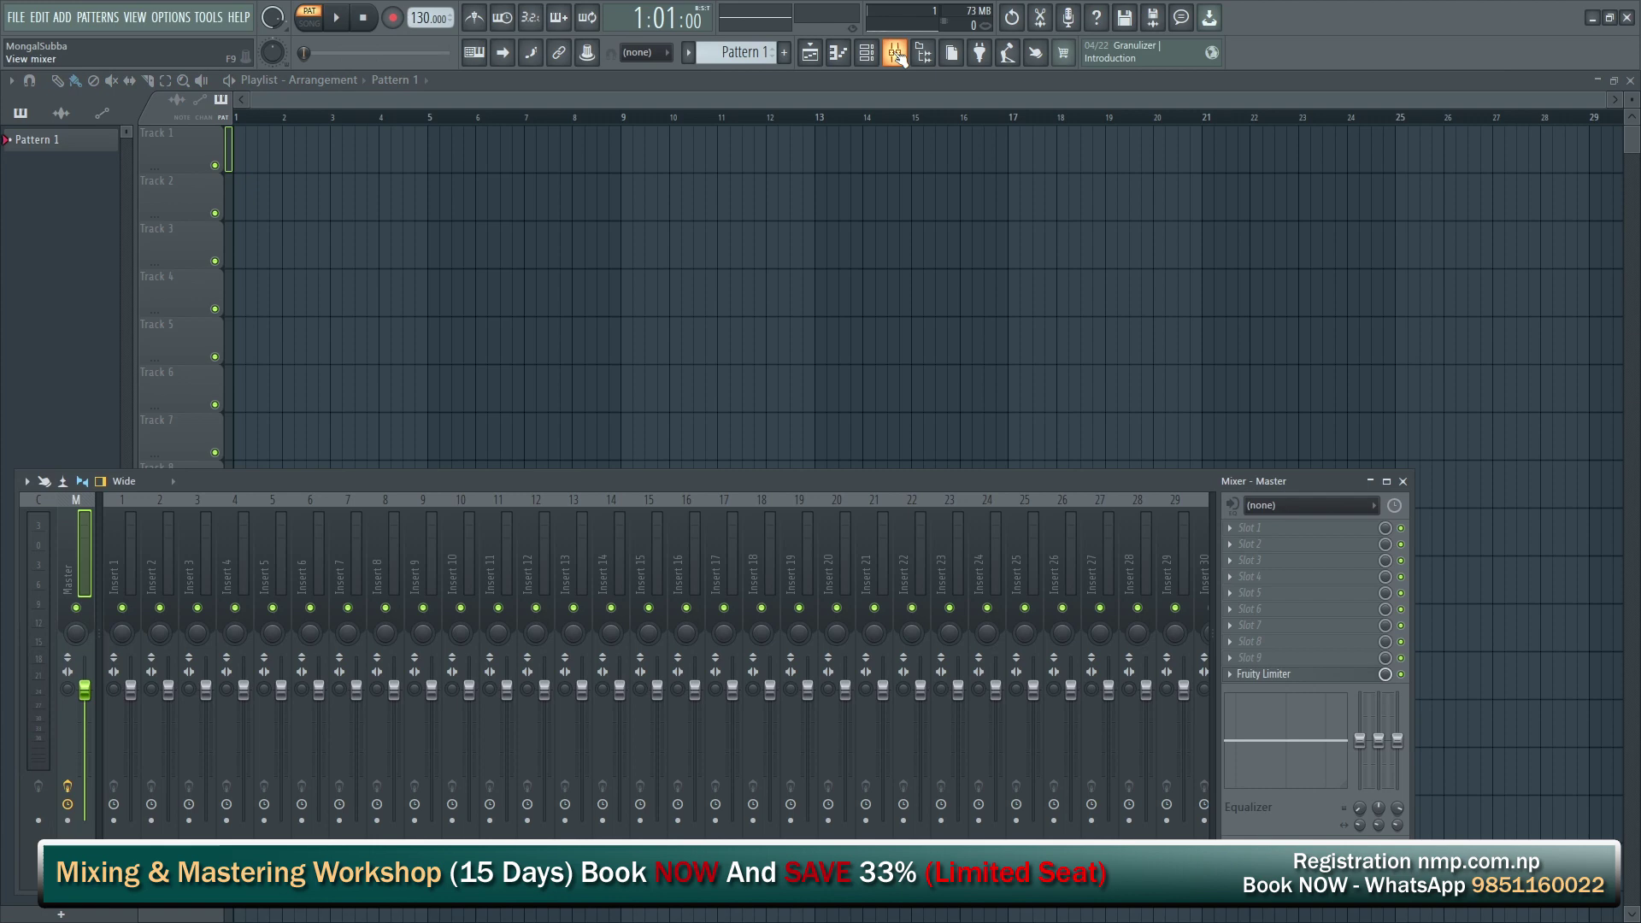
drag(582, 482, 677, 348)
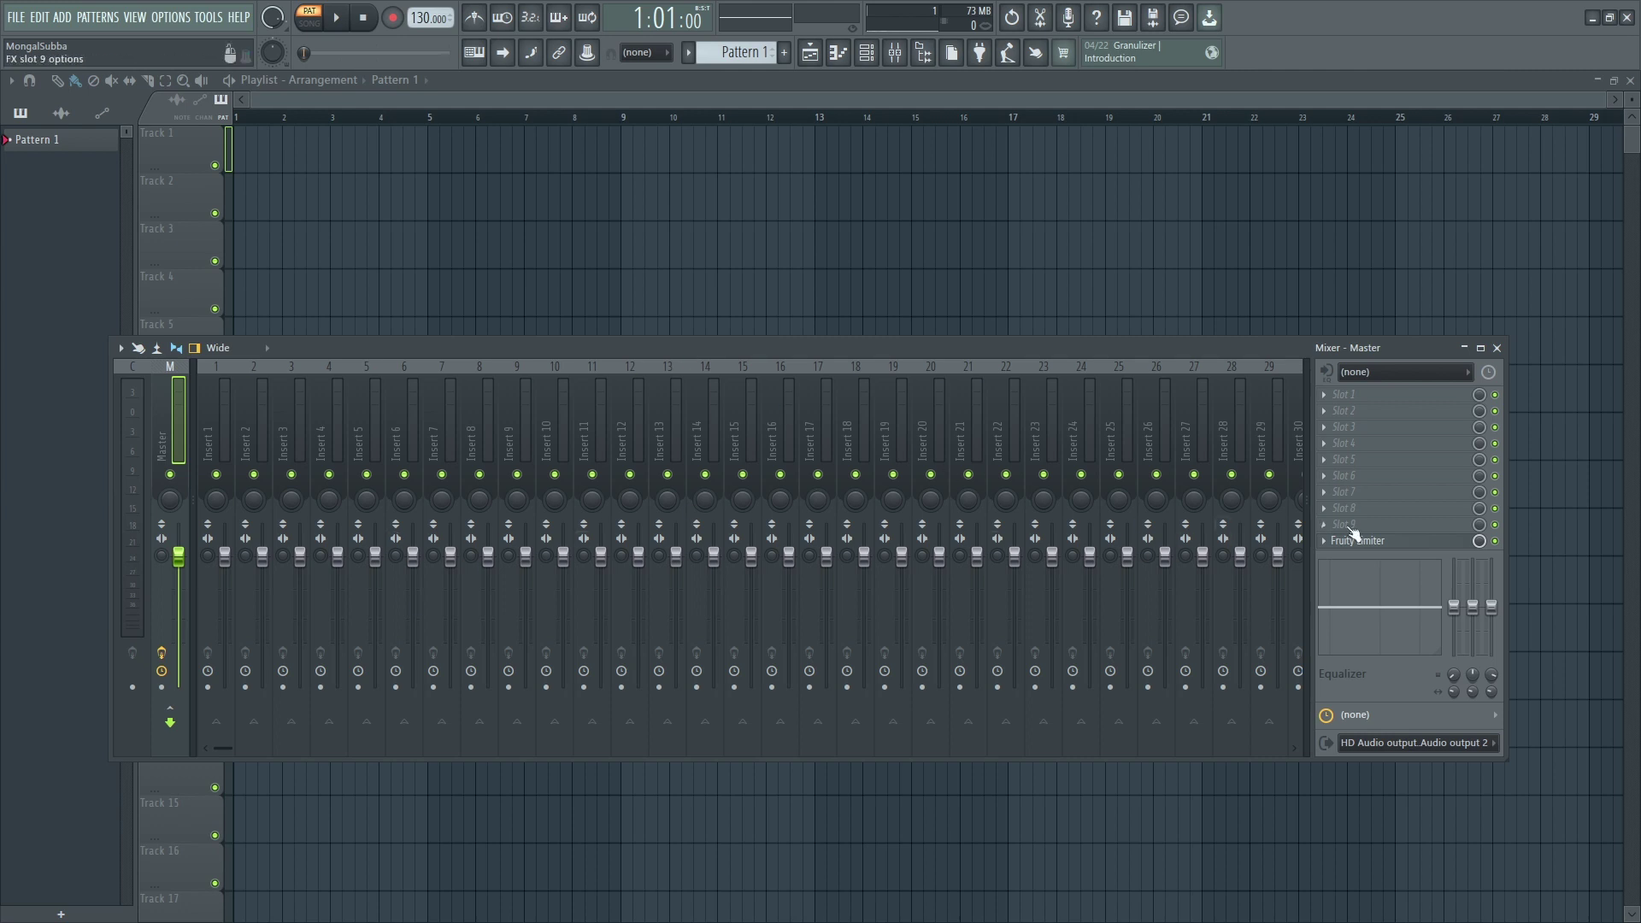
click(1496, 349)
Toggle the Mixer on and off repeatedly and leave it hidden.
click(895, 54)
click(896, 57)
click(895, 54)
click(895, 54)
click(895, 54)
click(895, 53)
click(895, 53)
click(895, 54)
click(895, 54)
click(895, 53)
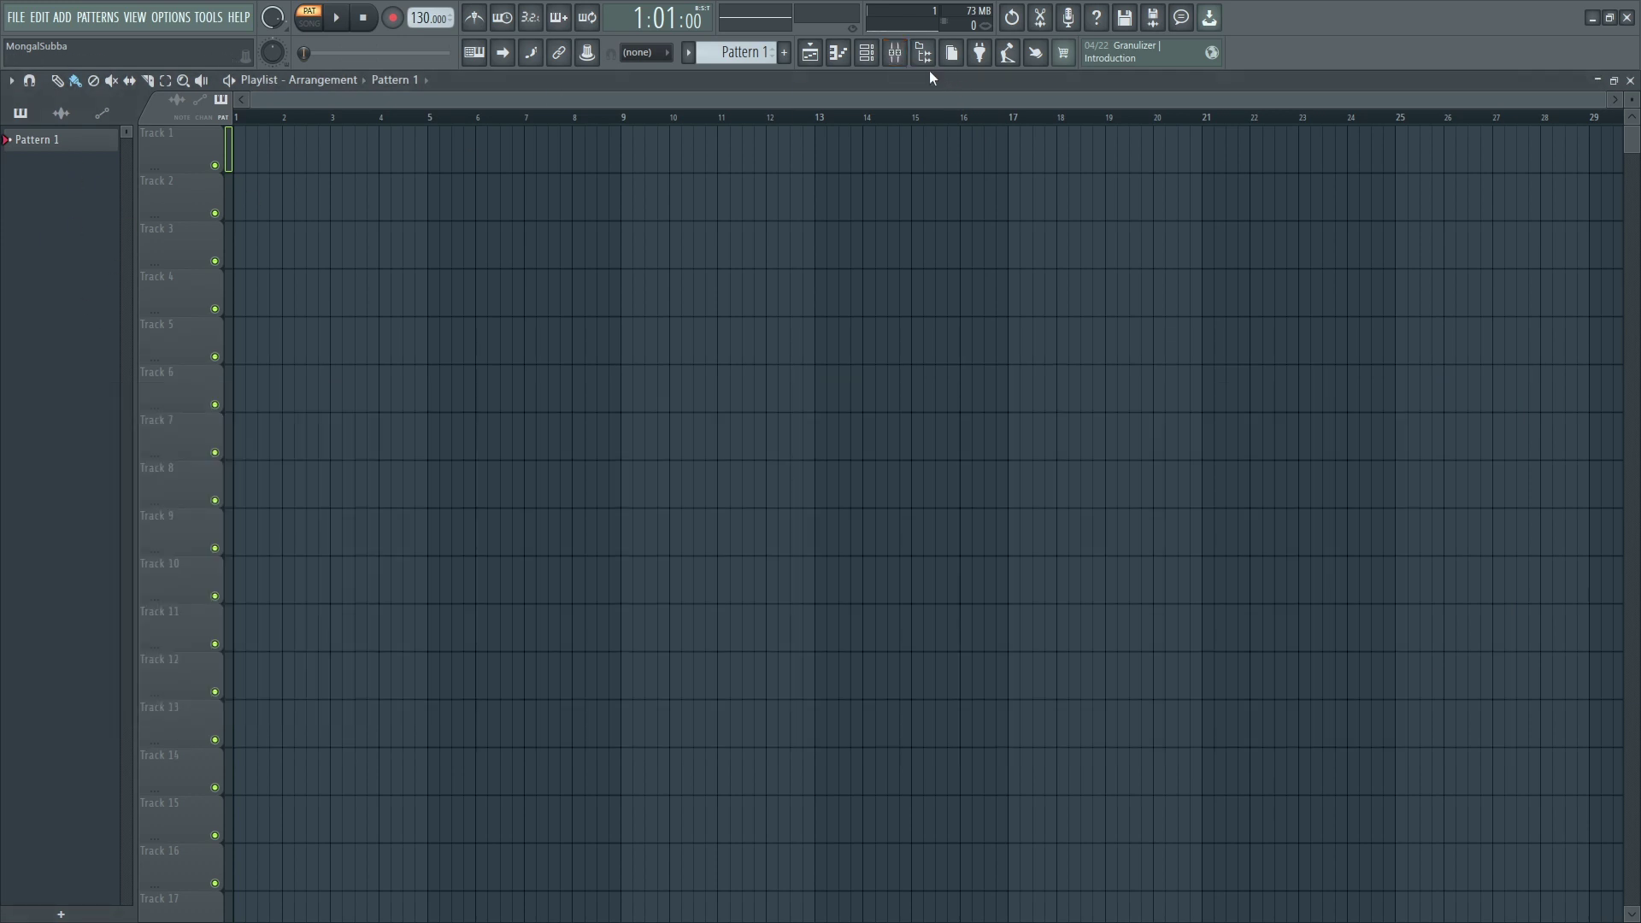
Show and hide the Browser, and open and close the Tempo tapper.
click(931, 57)
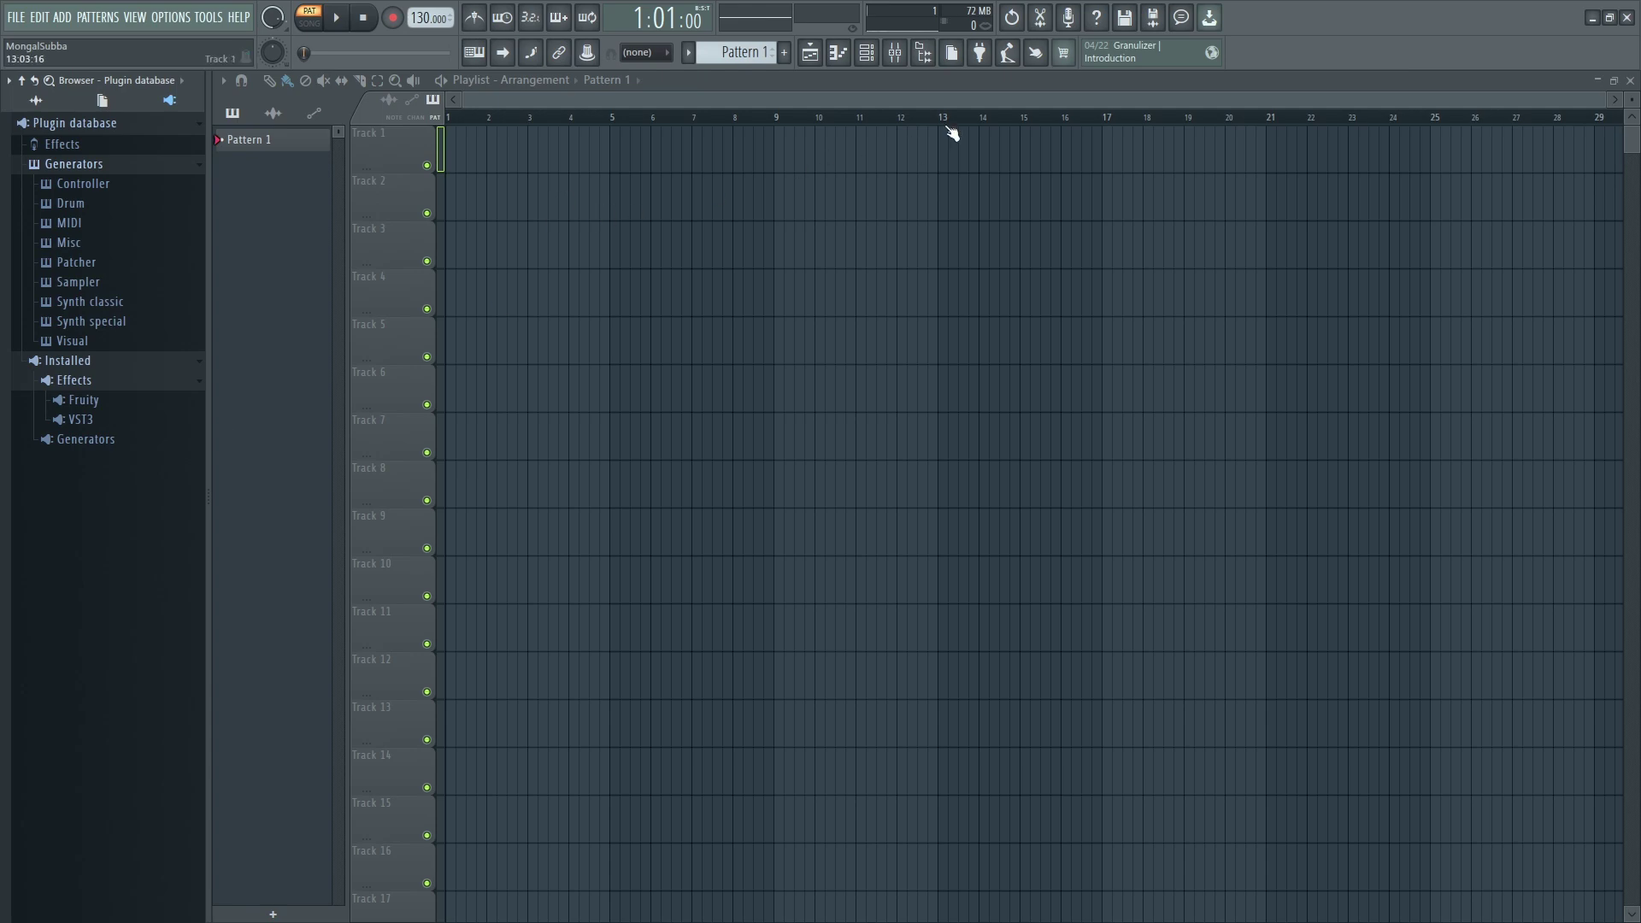
click(928, 57)
click(927, 57)
click(930, 59)
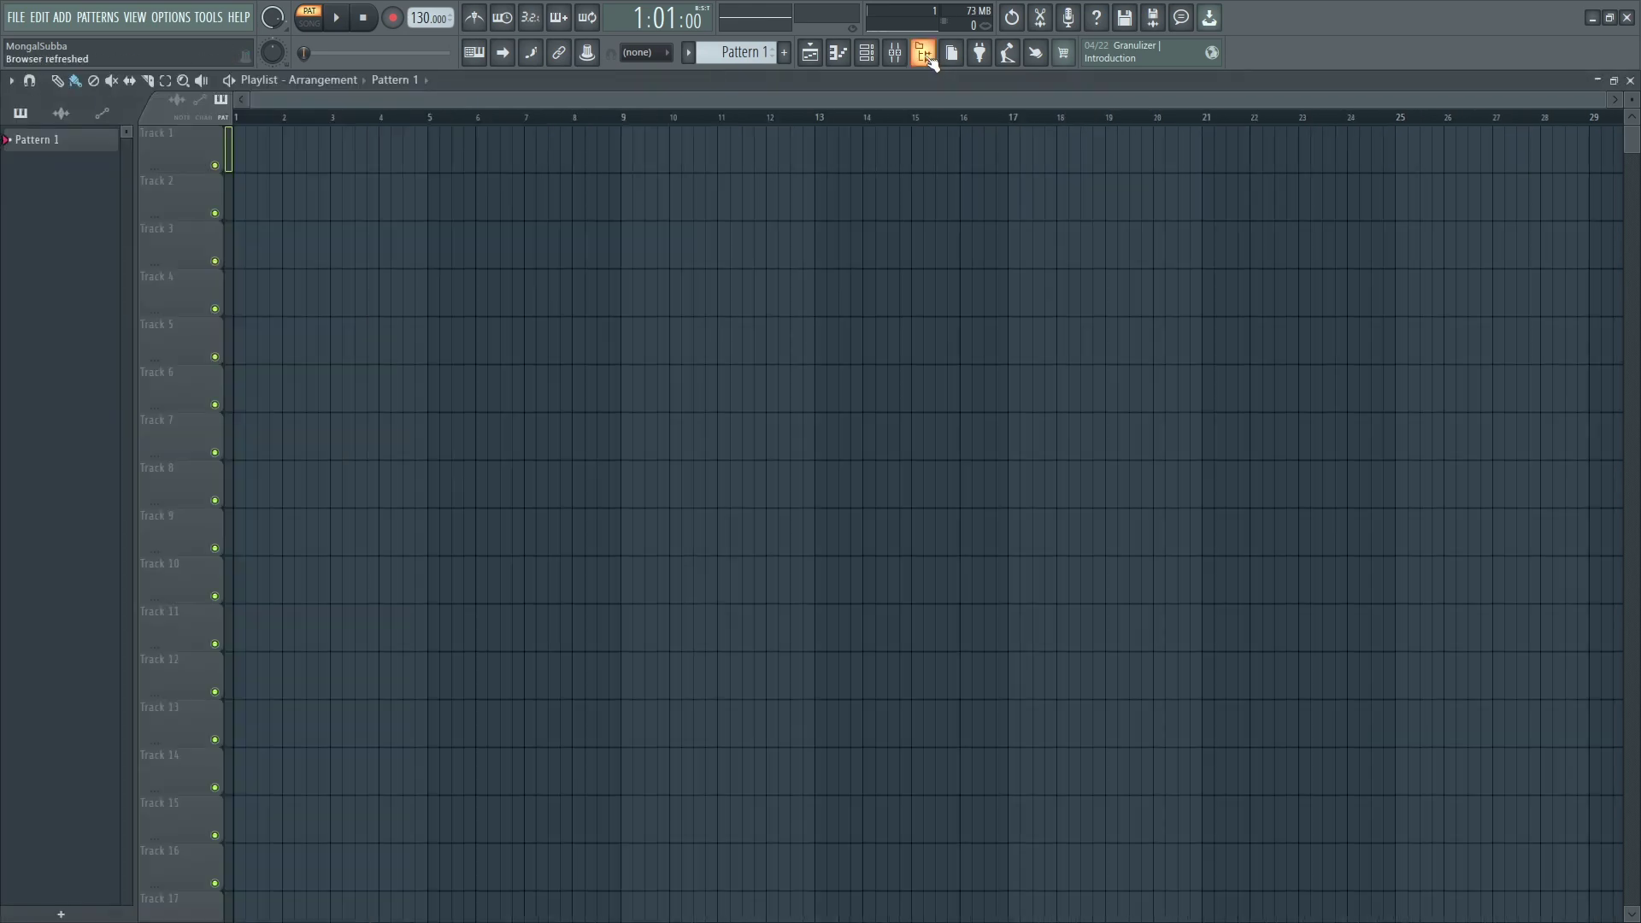
click(1008, 54)
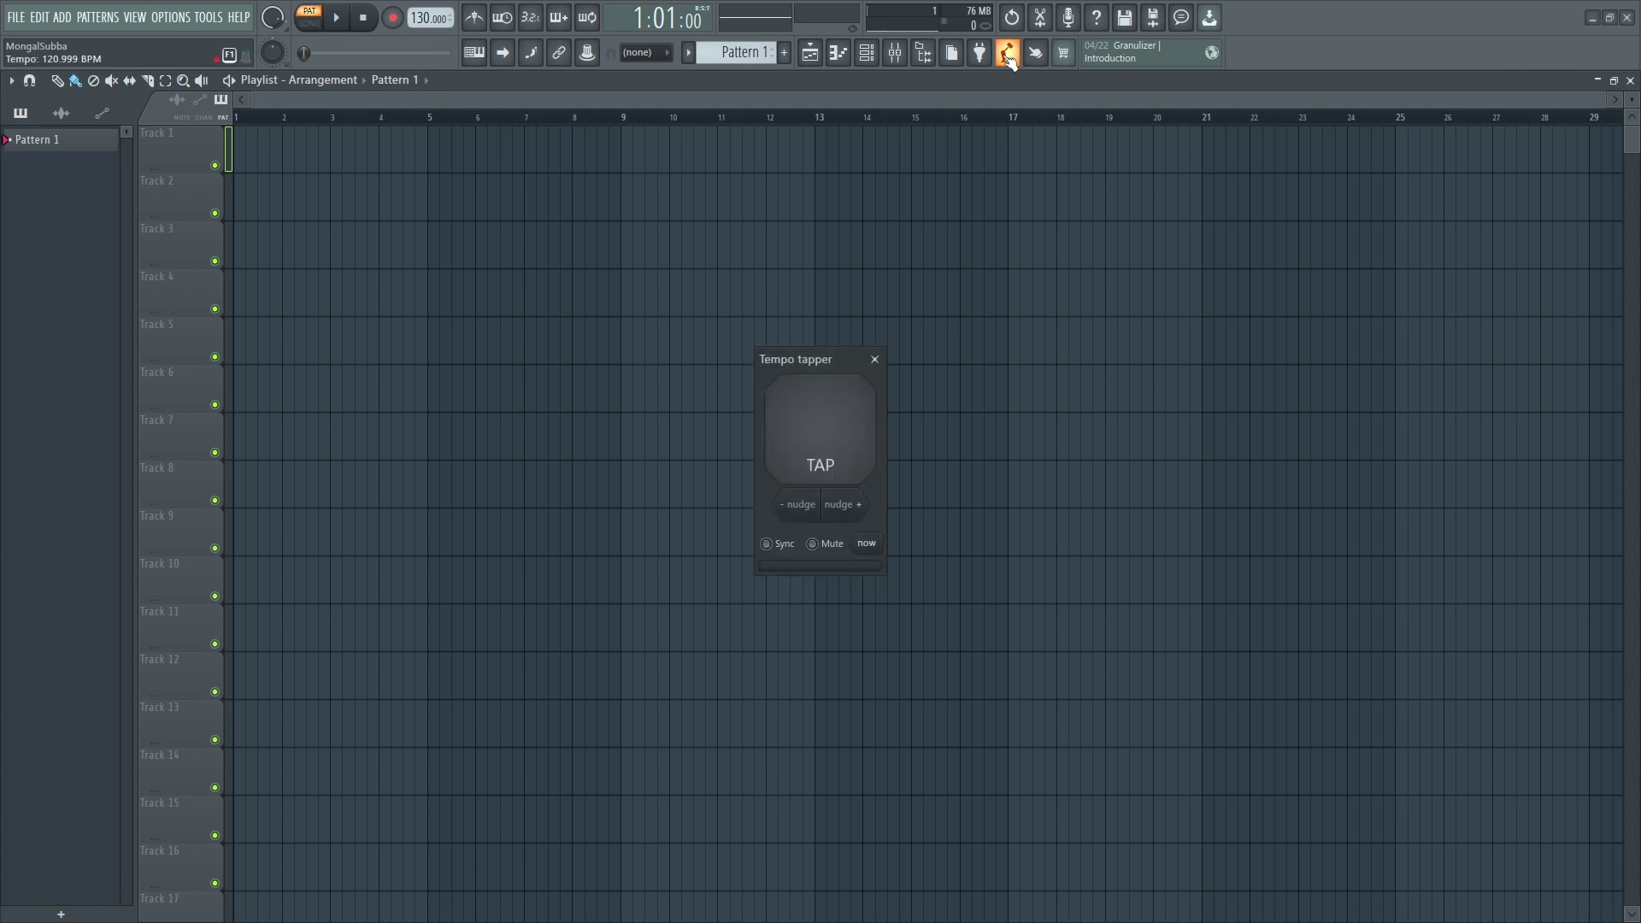
click(1008, 54)
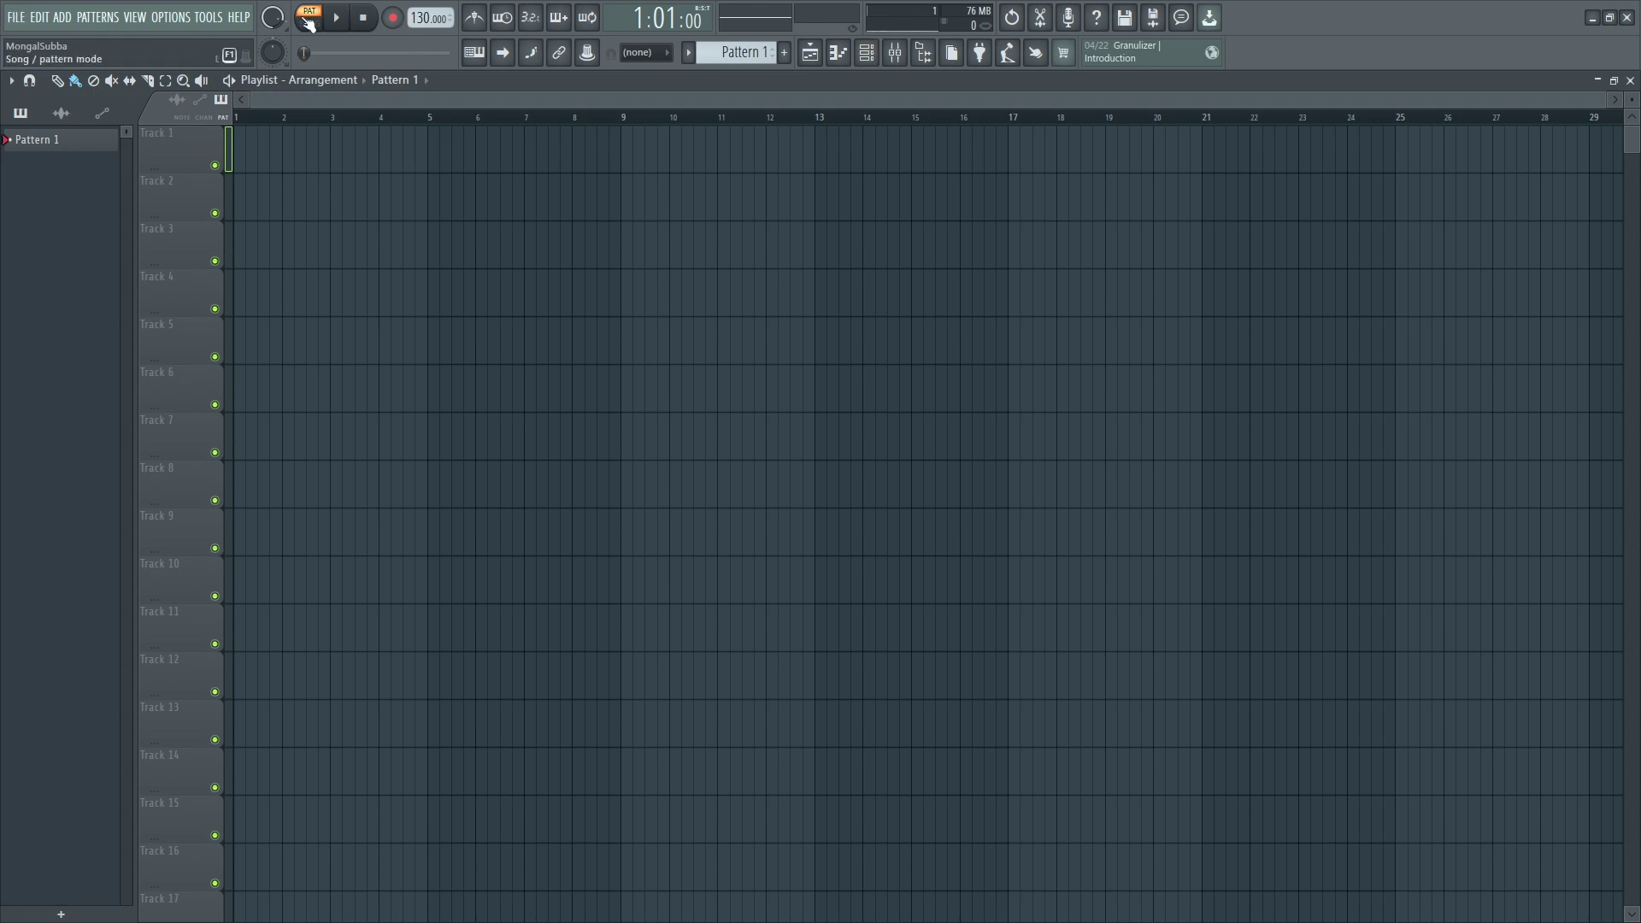
Review the project file and export commands and the pattern commands.
click(17, 15)
click(644, 405)
click(20, 20)
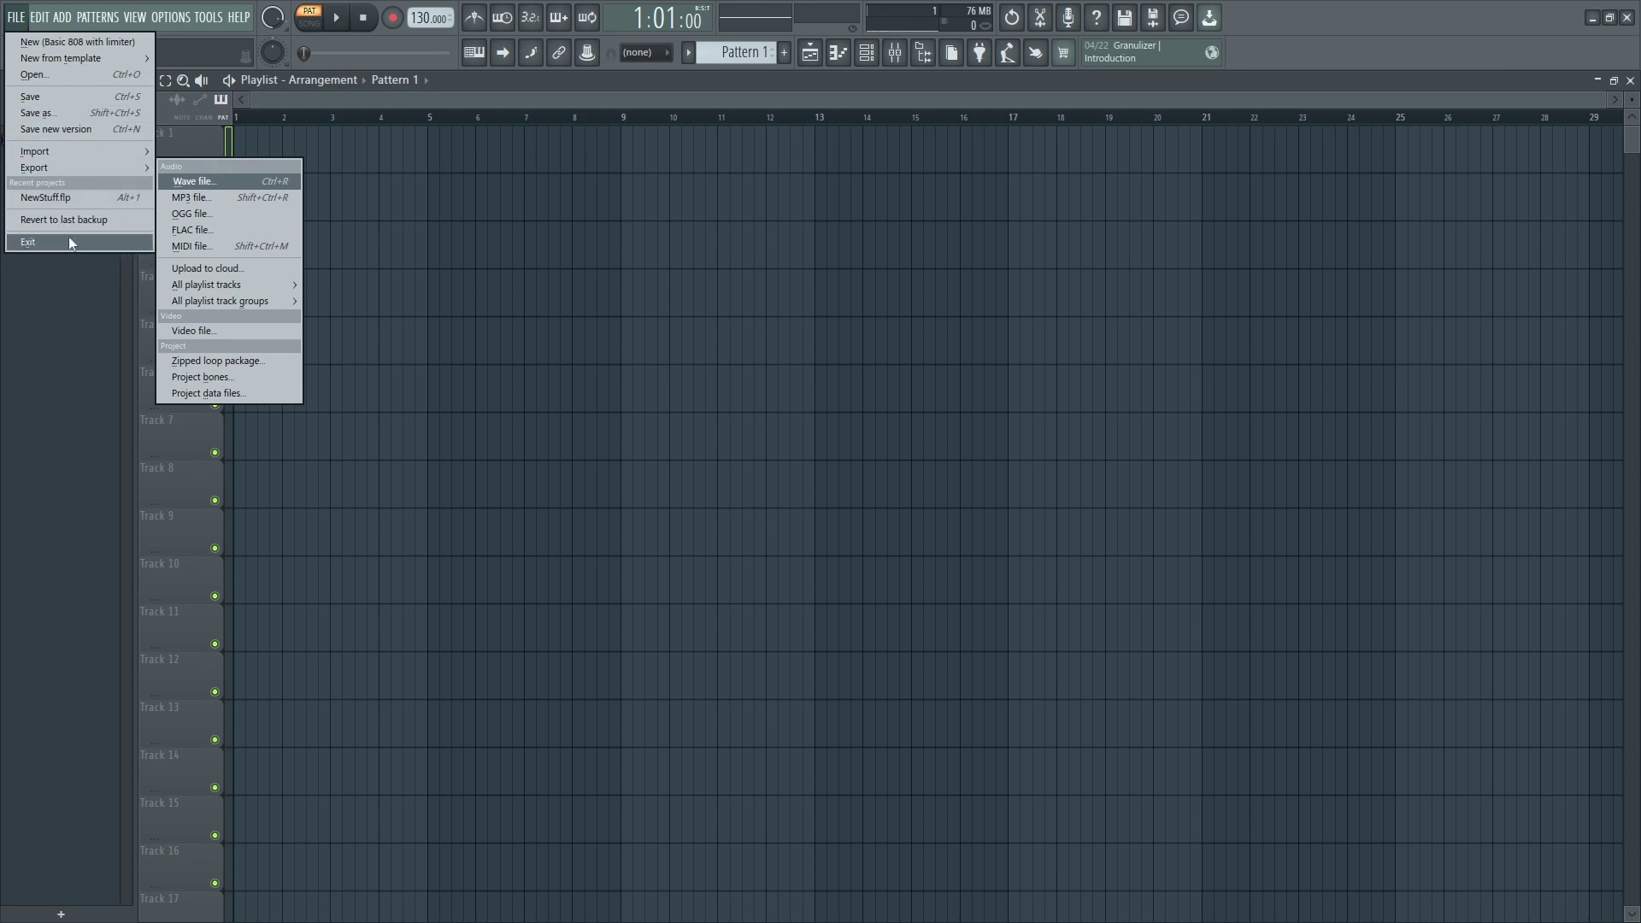
mouse_move(93, 20)
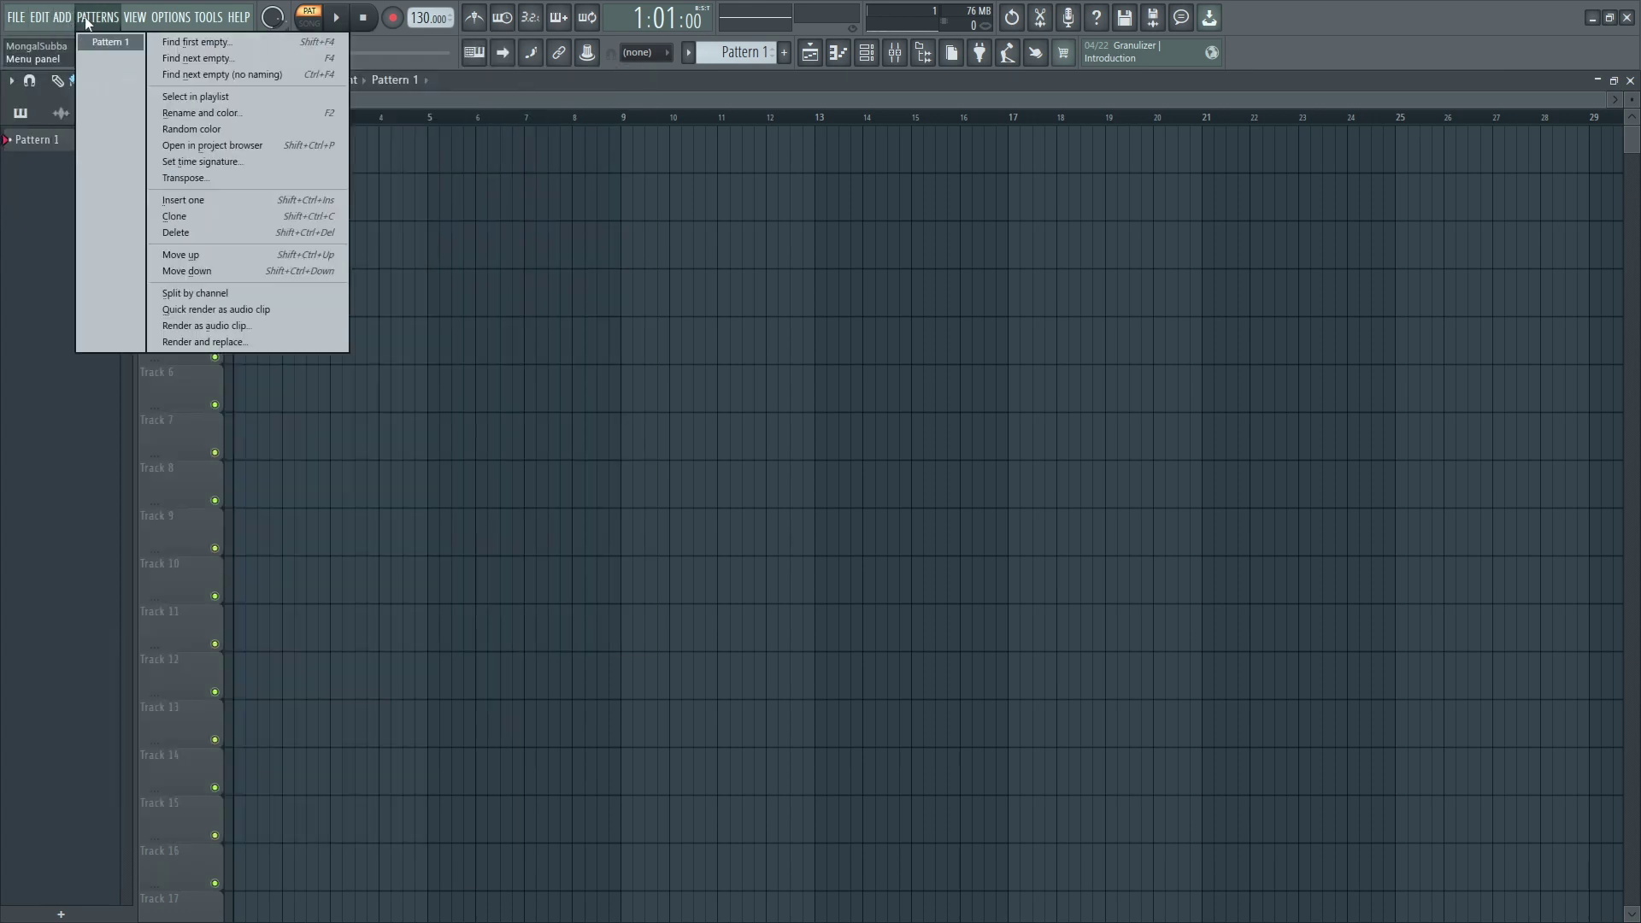
Open the MIDI settings, select the Keystation 61 input device to inspect it, and close the settings.
mouse_move(168, 23)
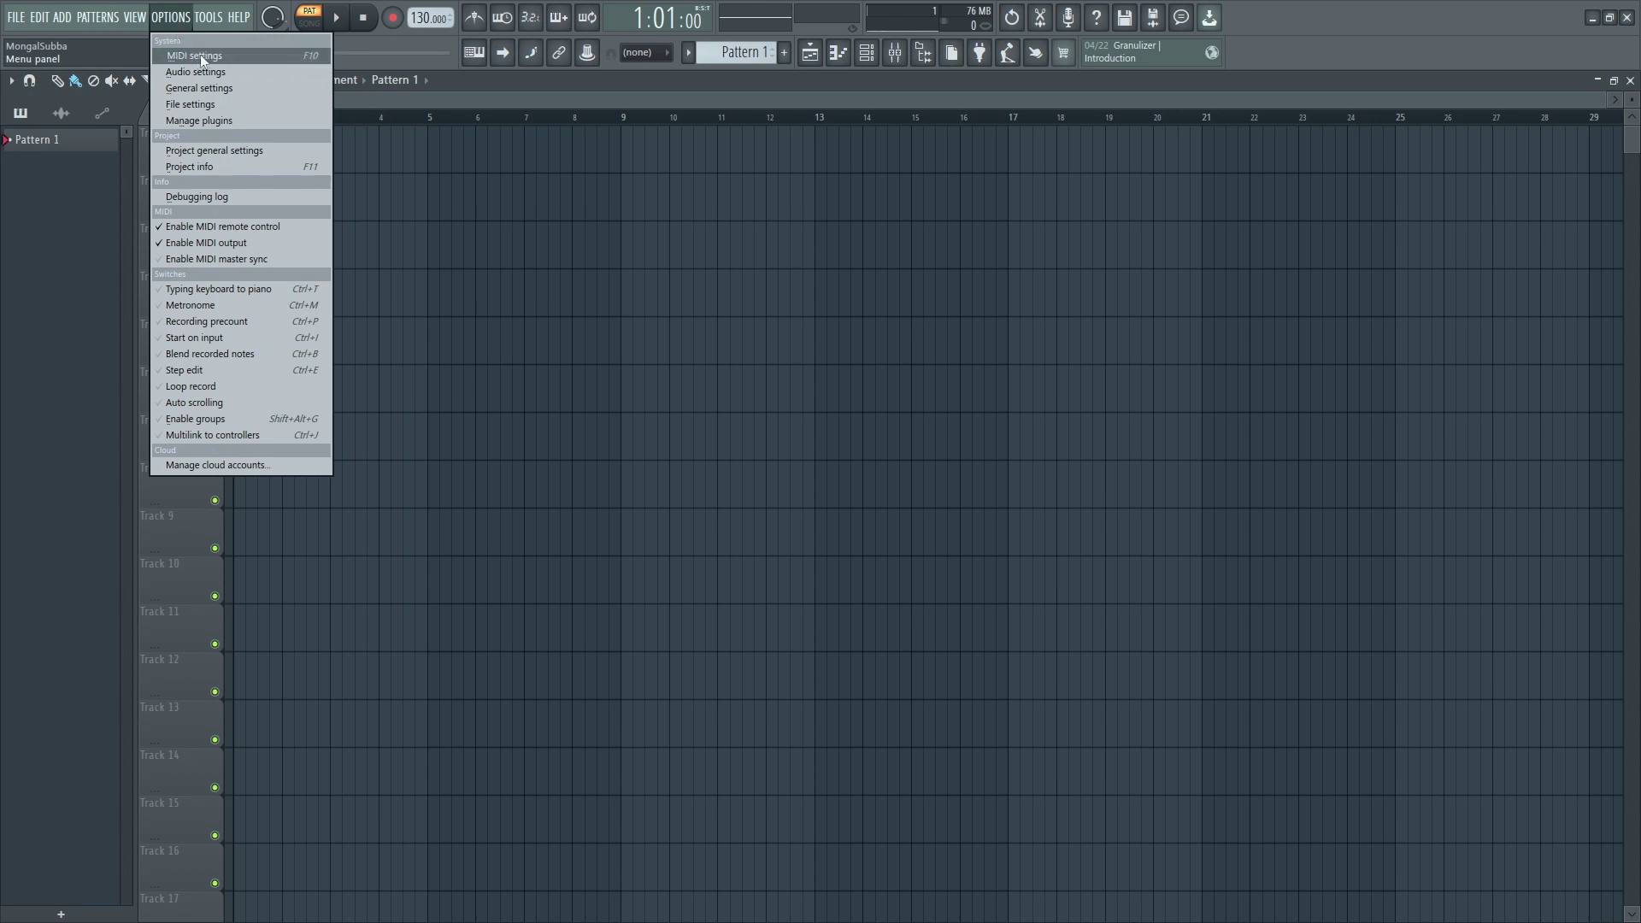
click(229, 57)
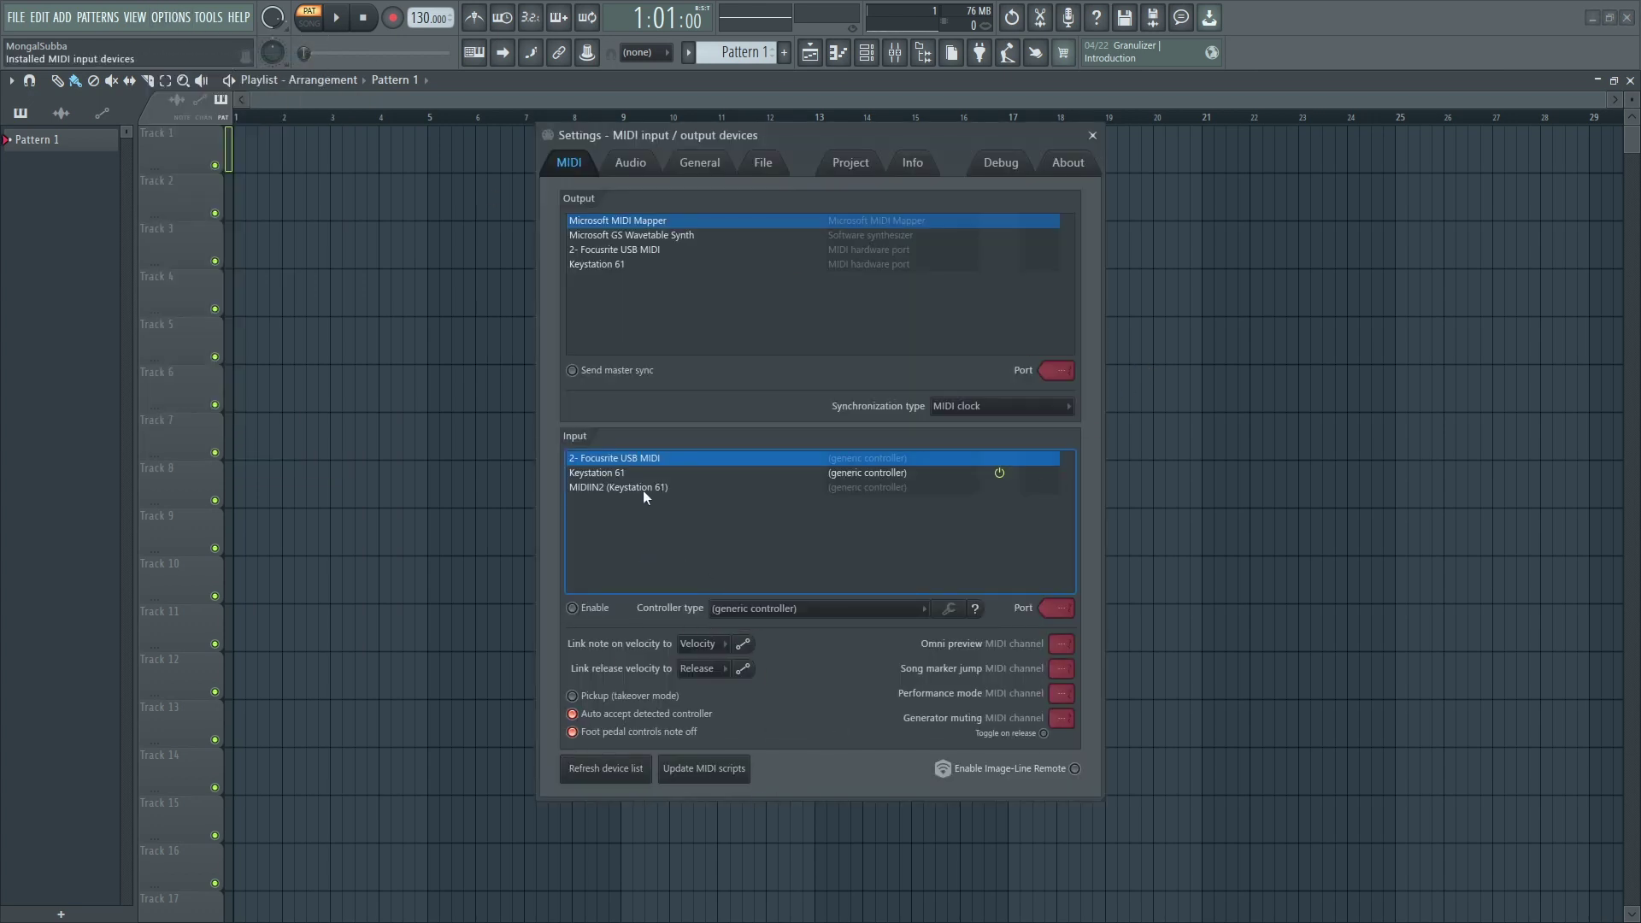
click(602, 473)
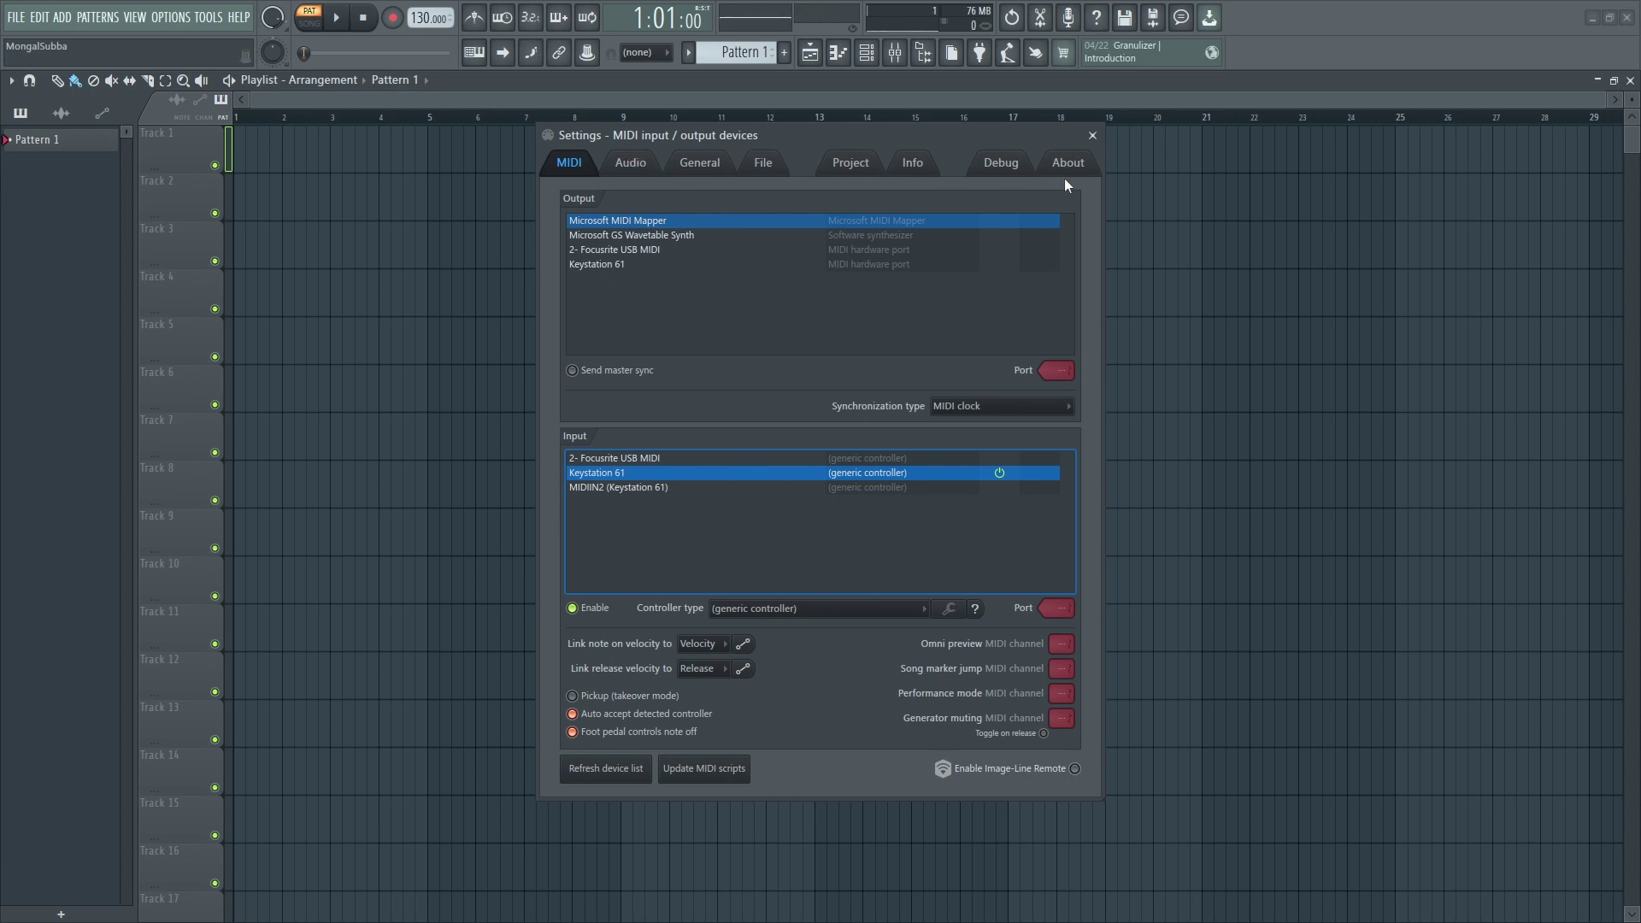
click(1092, 135)
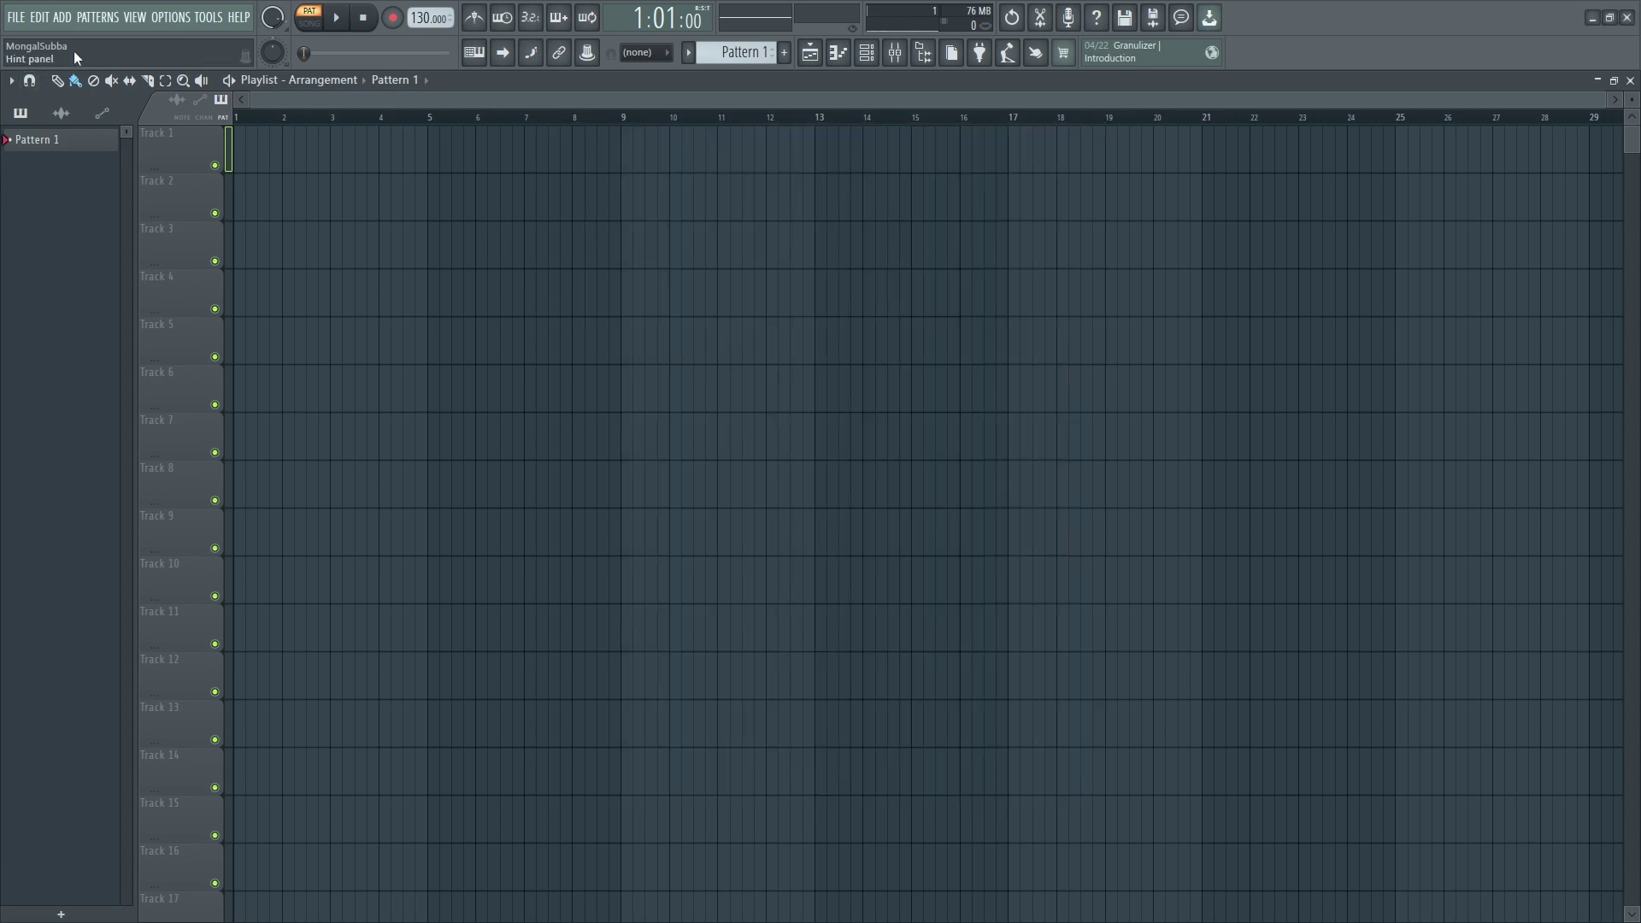
Review the system options and the list of plugins that can be added as channels, without choosing any.
click(171, 17)
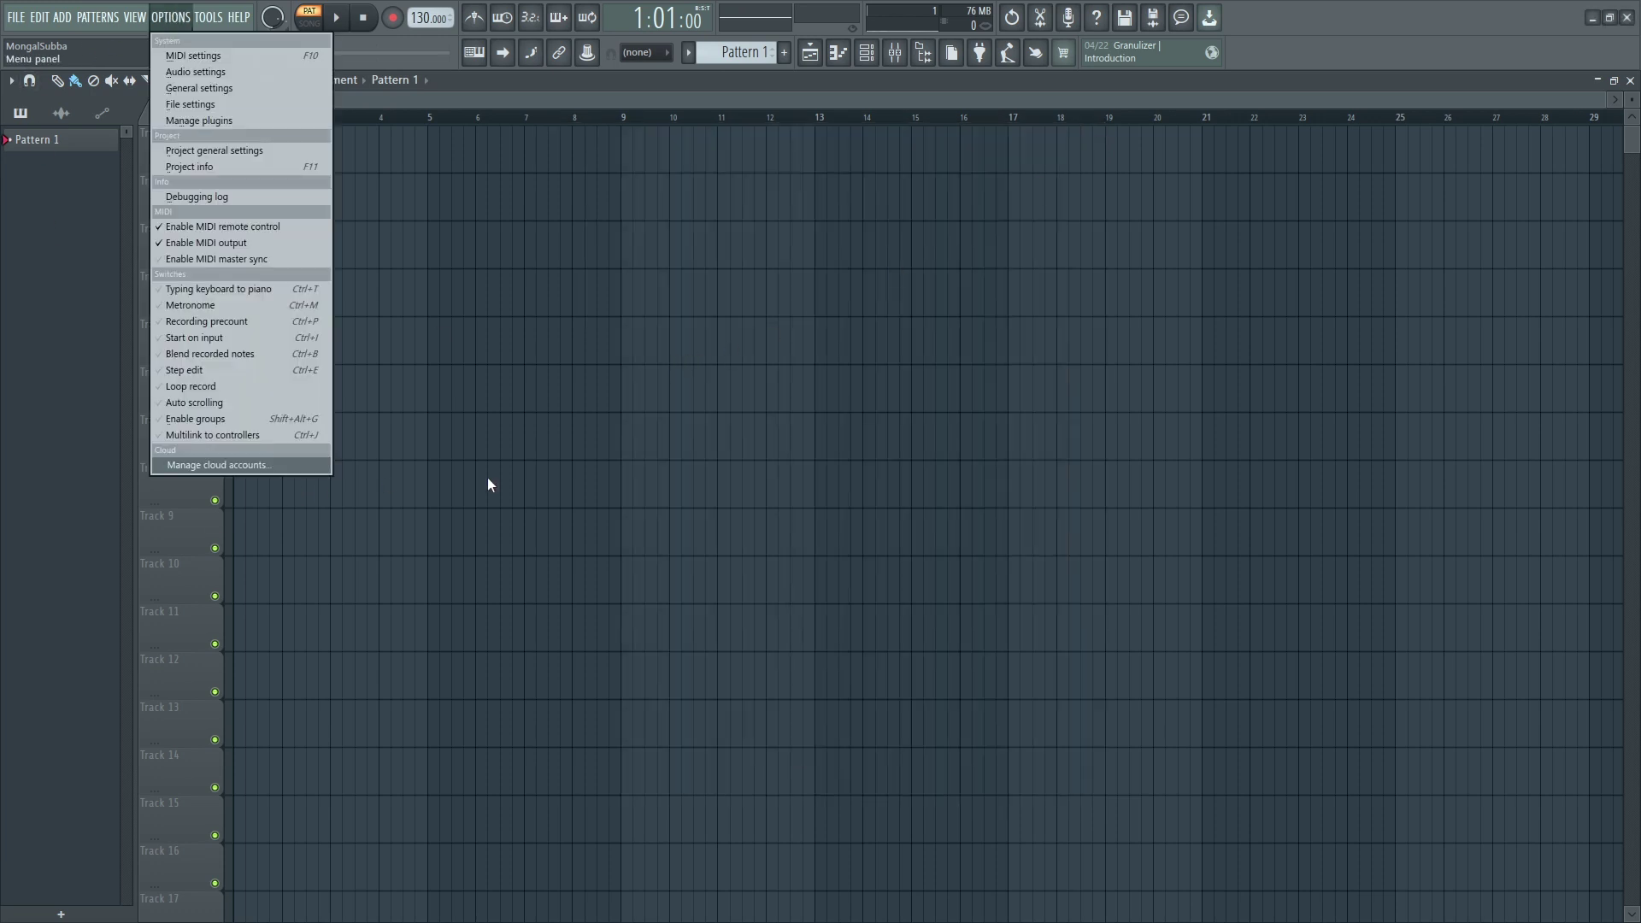
click(589, 483)
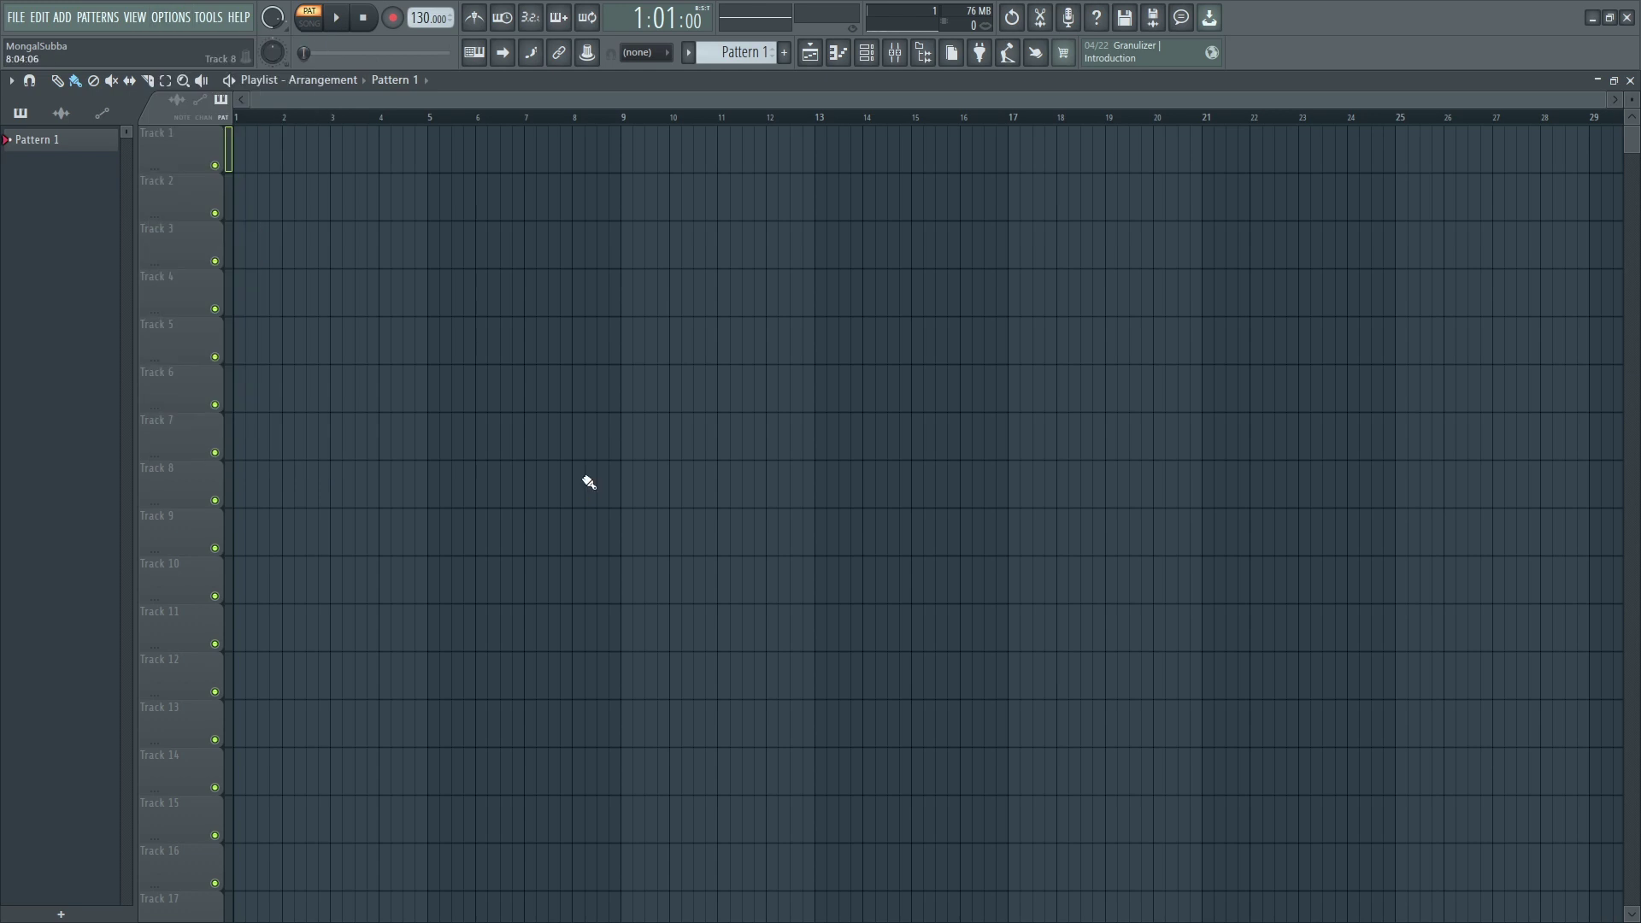
click(70, 19)
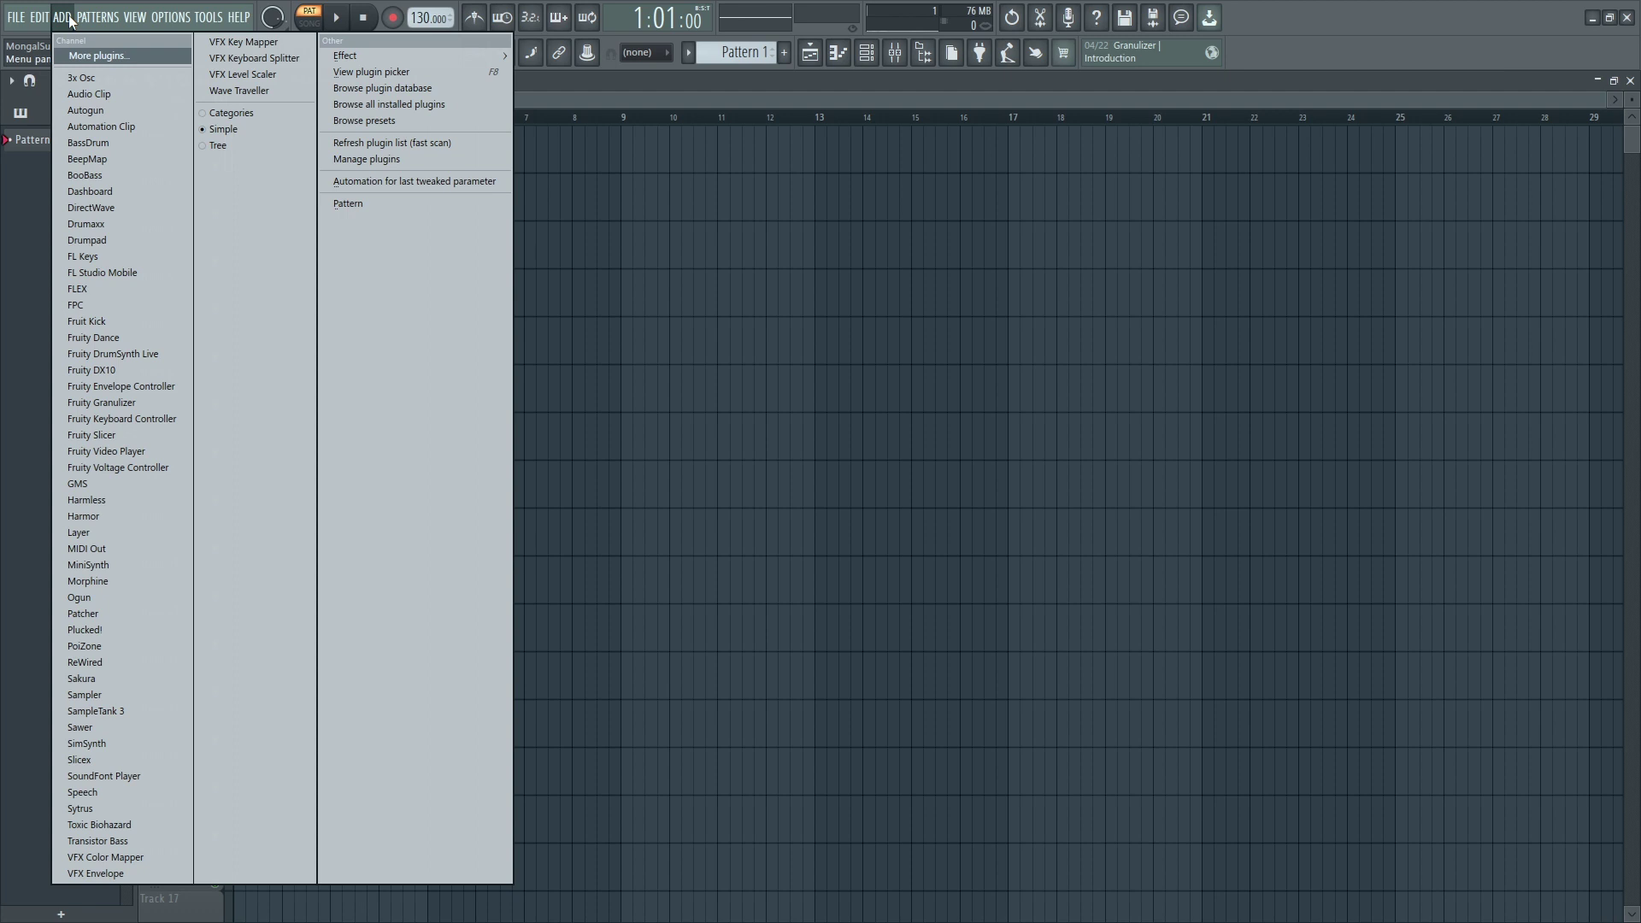
click(905, 428)
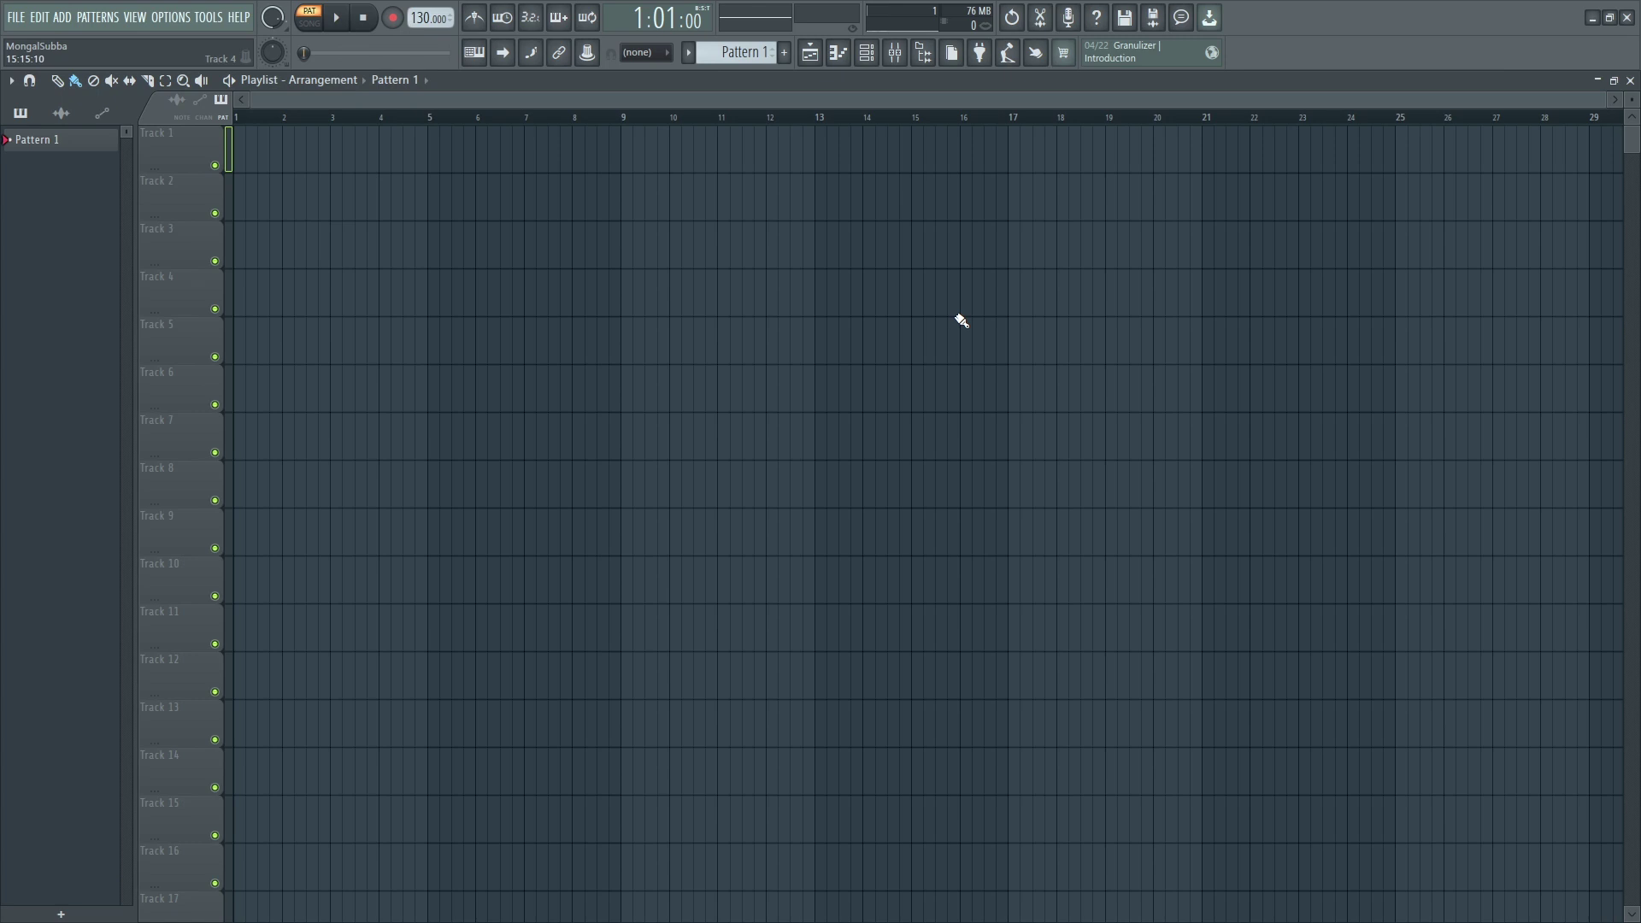
Toggle the Playlist off and on, and show and hide the Piano roll as a recap.
click(809, 53)
click(810, 53)
click(810, 53)
click(811, 56)
click(840, 58)
click(841, 58)
Toggle the Channel rack on and off several times and leave it displayed.
click(868, 53)
click(868, 53)
click(868, 54)
click(868, 54)
click(868, 53)
click(869, 53)
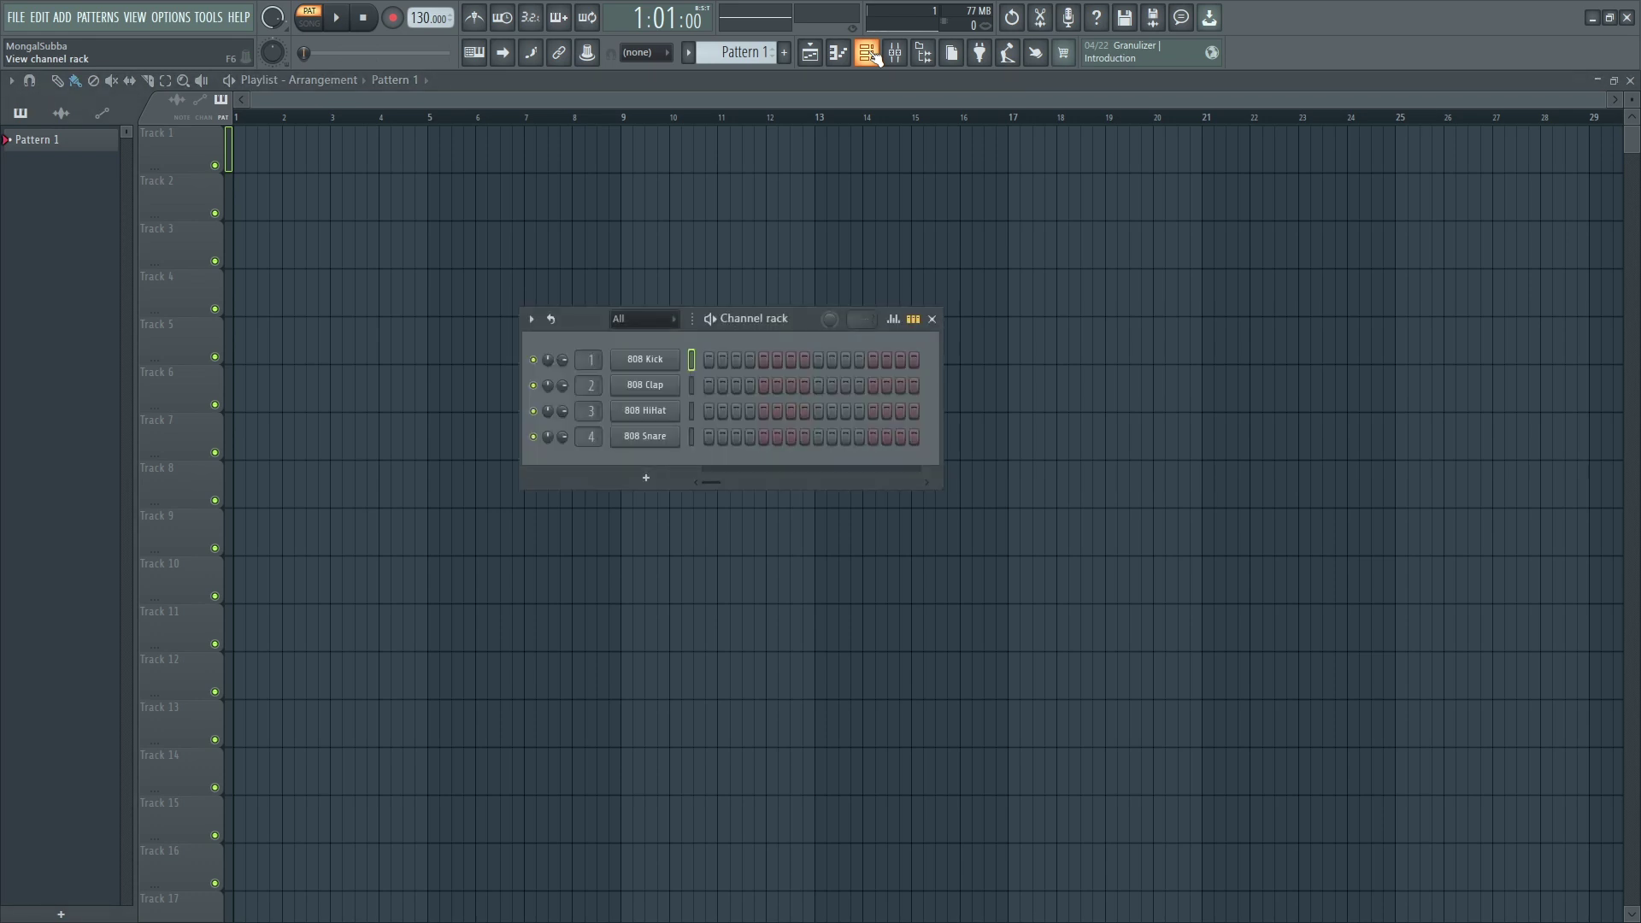
Show and hide the Mixer and the Browser, and close the Channel rack.
click(889, 56)
click(889, 56)
click(930, 60)
click(930, 60)
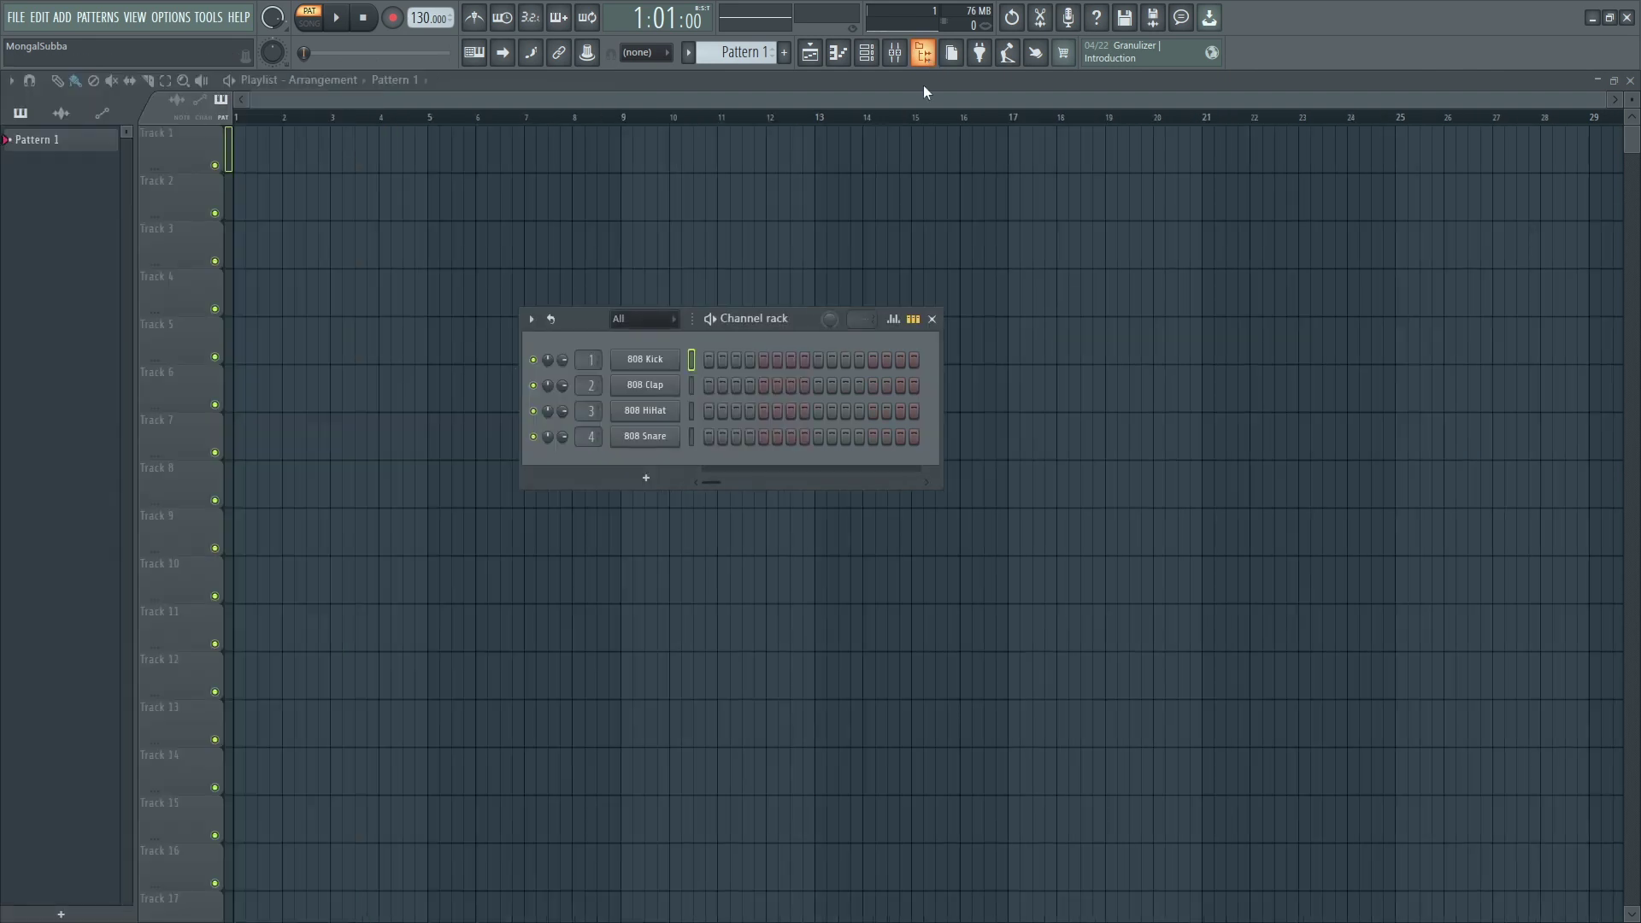
click(933, 318)
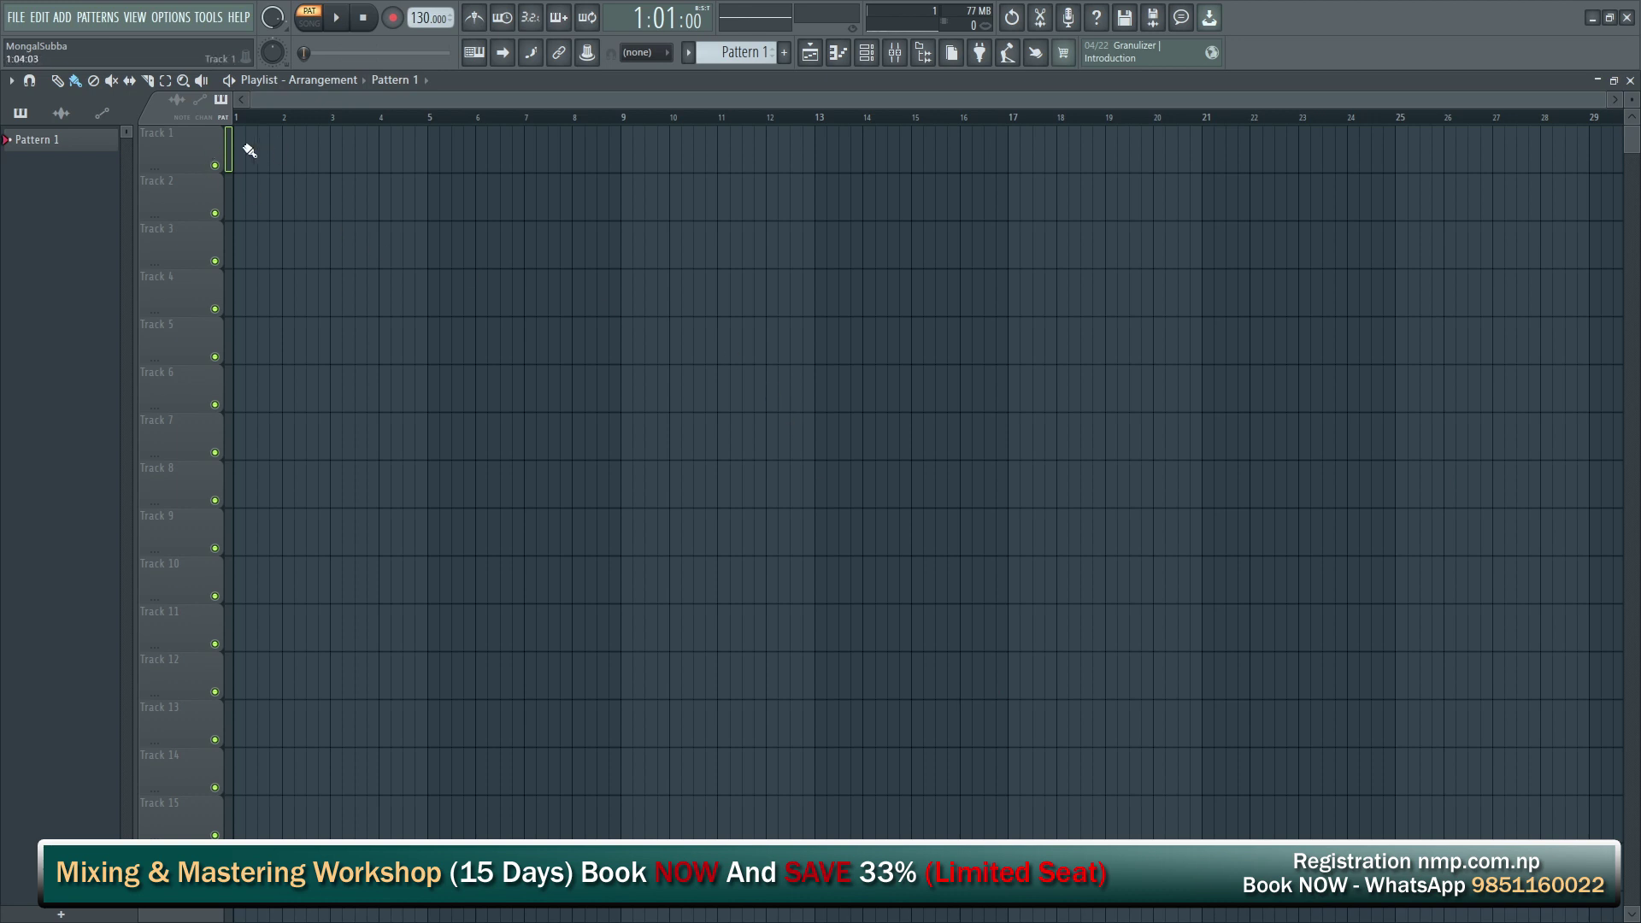
Paint runs of Pattern 1 clips of varying lengths across several Playlist tracks between Track 1 and Track 10.
drag(248, 150, 741, 161)
drag(484, 201, 715, 205)
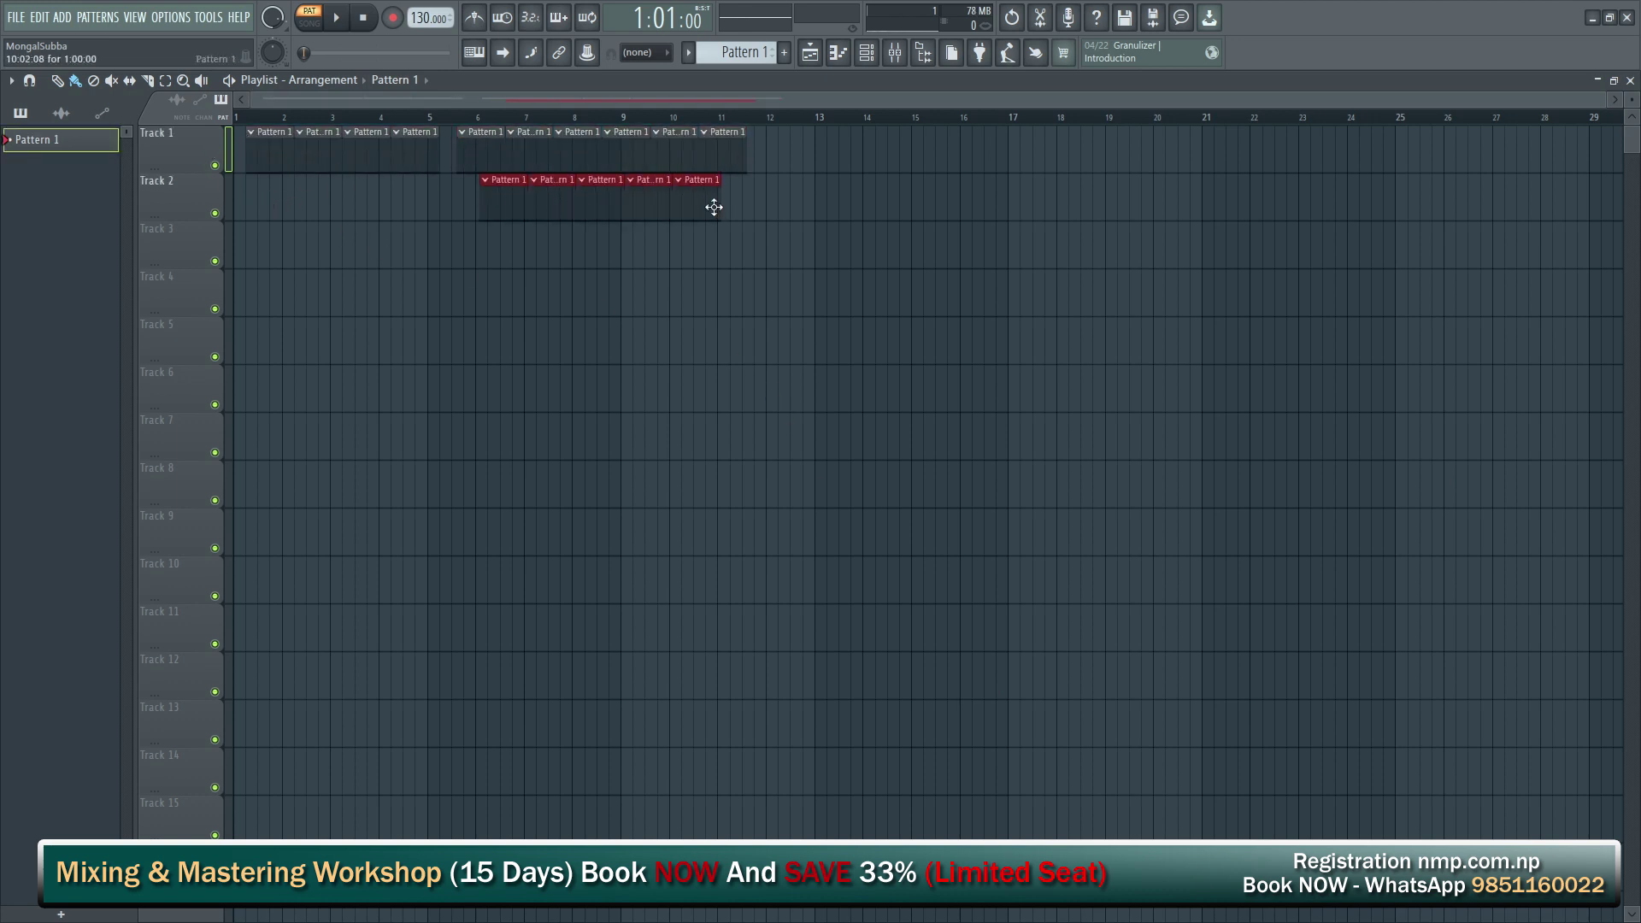
drag(768, 148, 923, 152)
drag(795, 207, 906, 206)
drag(996, 147, 1115, 149)
drag(1007, 219, 1168, 205)
drag(993, 295, 1444, 342)
drag(1253, 487, 1534, 483)
drag(1240, 581, 1393, 579)
drag(1231, 201, 1373, 202)
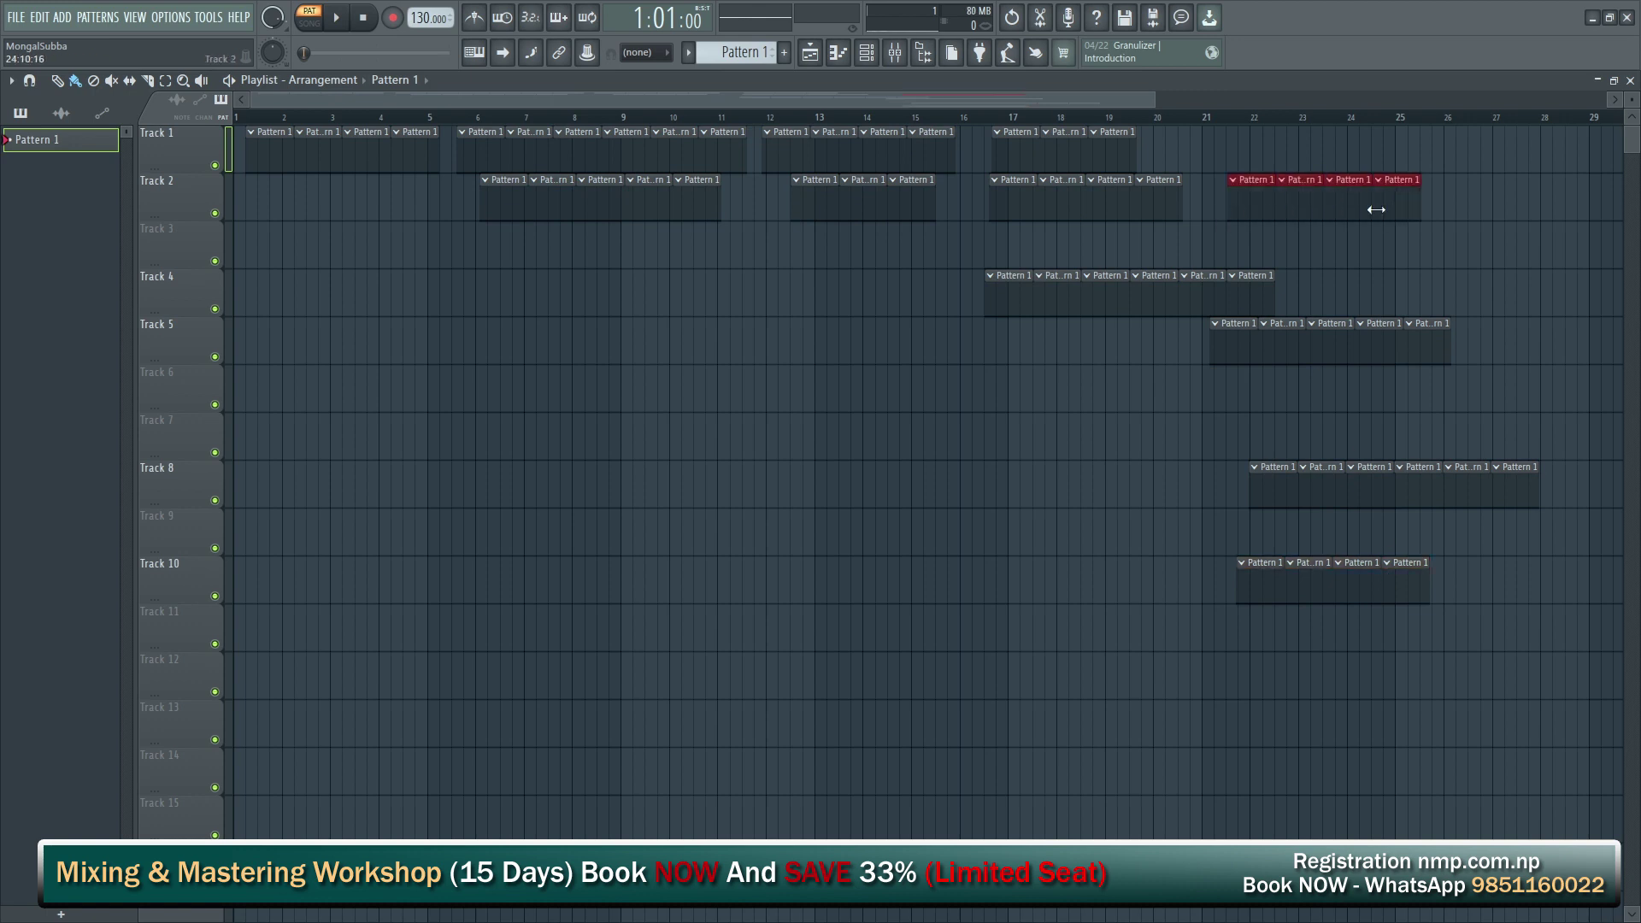
drag(1257, 150, 1436, 150)
drag(1352, 244, 1487, 245)
drag(759, 393, 990, 395)
drag(883, 539, 1066, 536)
drag(531, 479, 611, 480)
click(380, 340)
drag(433, 321, 491, 328)
click(437, 586)
Erase all the Pattern 1 clips from the Playlist tracks.
right_click(440, 588)
right_click(593, 498)
right_click(560, 500)
right_click(387, 342)
right_click(603, 200)
right_click(647, 199)
right_click(579, 154)
right_click(526, 168)
right_click(385, 154)
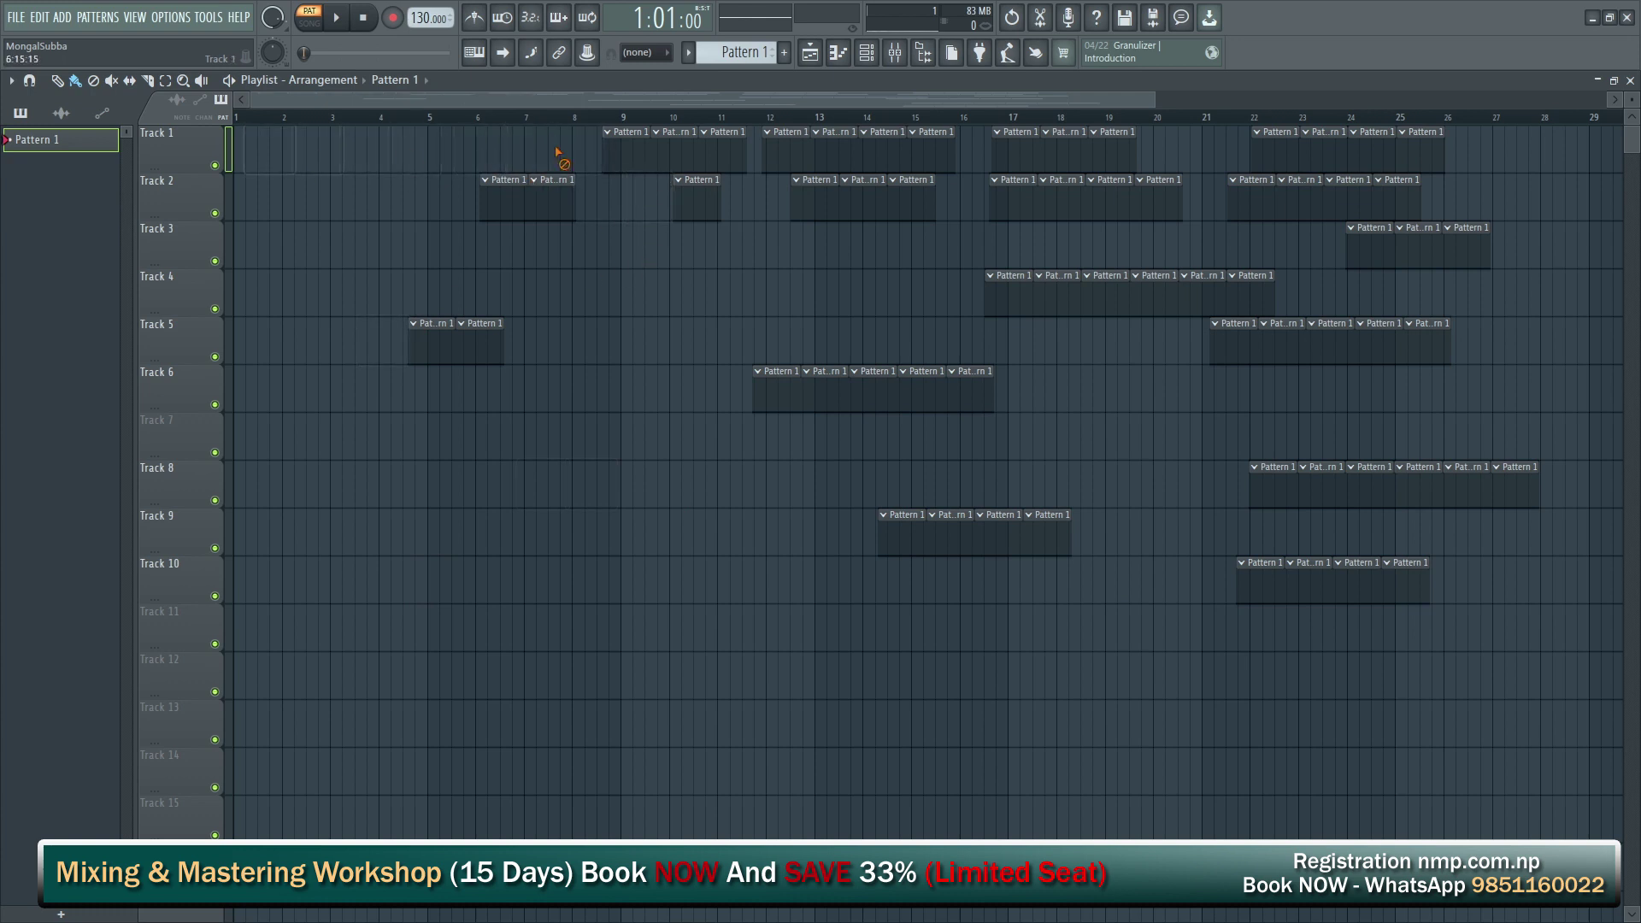
right_click(683, 150)
right_click(1060, 149)
right_click(1350, 154)
right_click(1325, 196)
right_click(1085, 197)
right_click(864, 196)
right_click(696, 196)
right_click(530, 199)
right_click(453, 346)
right_click(872, 392)
right_click(1128, 293)
right_click(1470, 248)
right_click(1368, 248)
right_click(1410, 342)
right_click(1240, 342)
right_click(1522, 488)
right_click(1396, 485)
right_click(1300, 485)
right_click(1334, 581)
right_click(1047, 535)
right_click(940, 534)
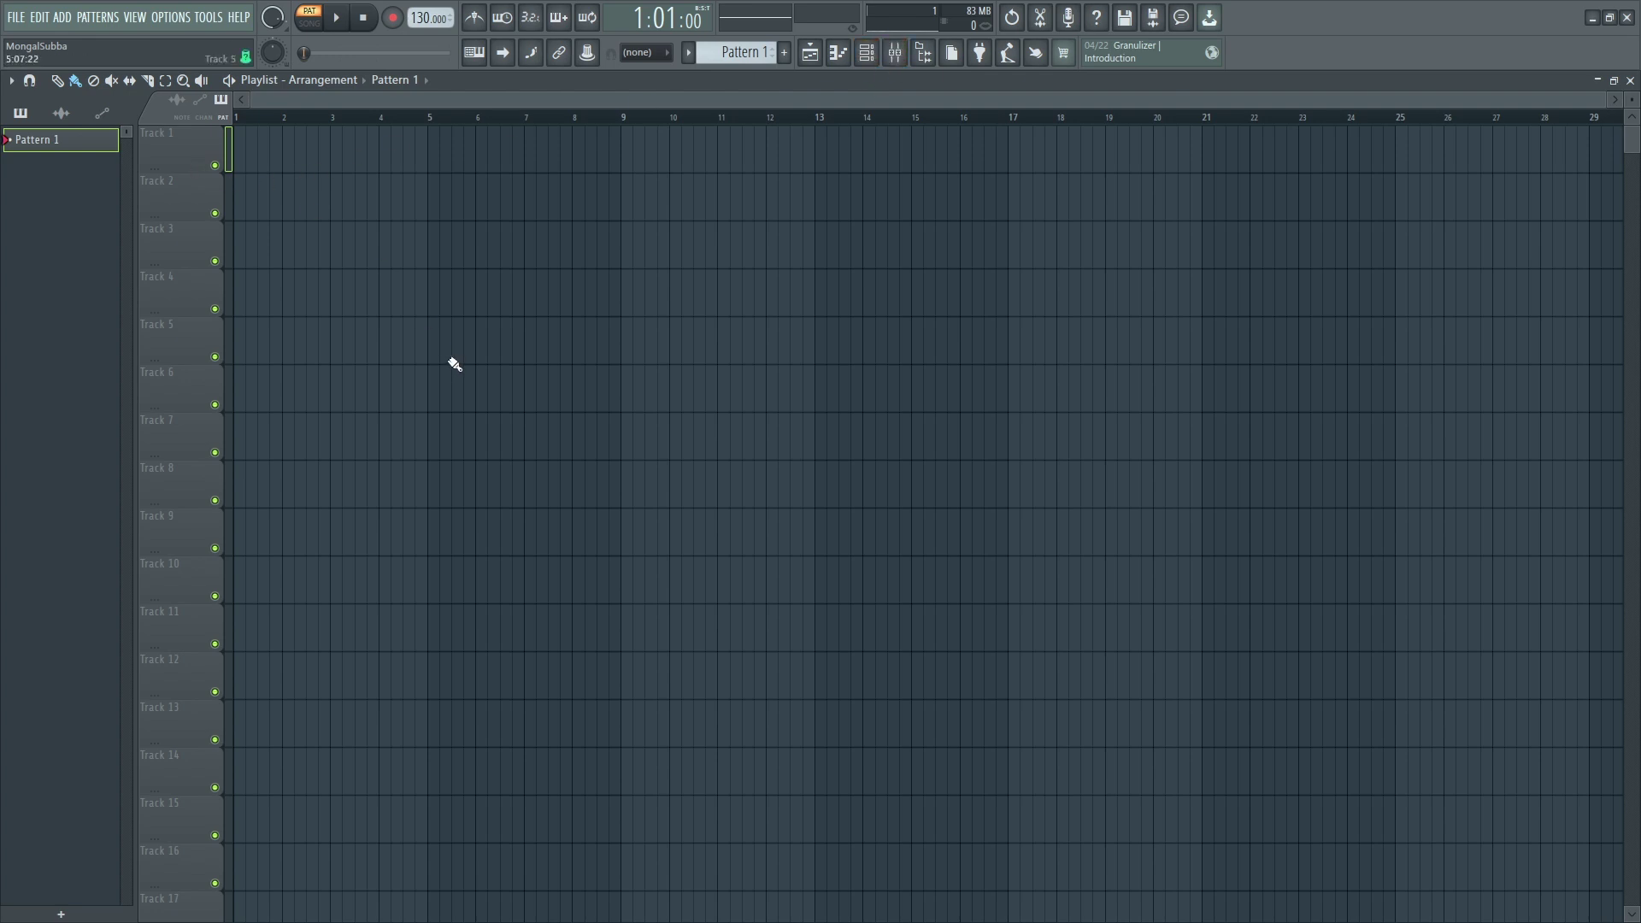
Review Track 1's options, including the audio and instrument track modes, and dismiss them without choosing any.
right_click(181, 153)
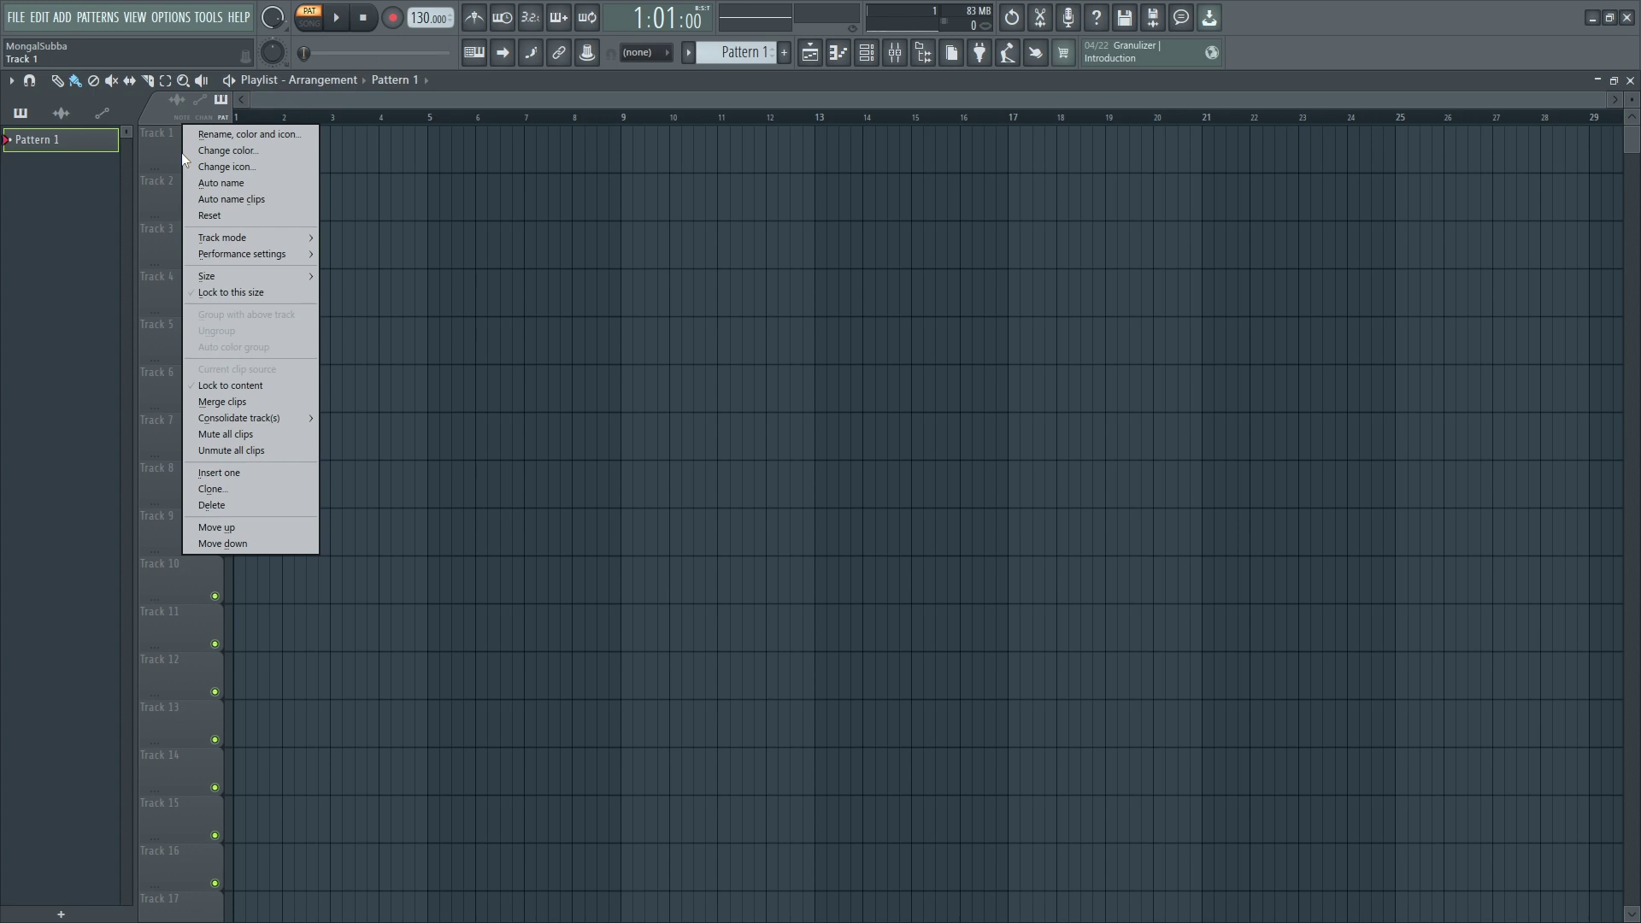
mouse_move(211, 240)
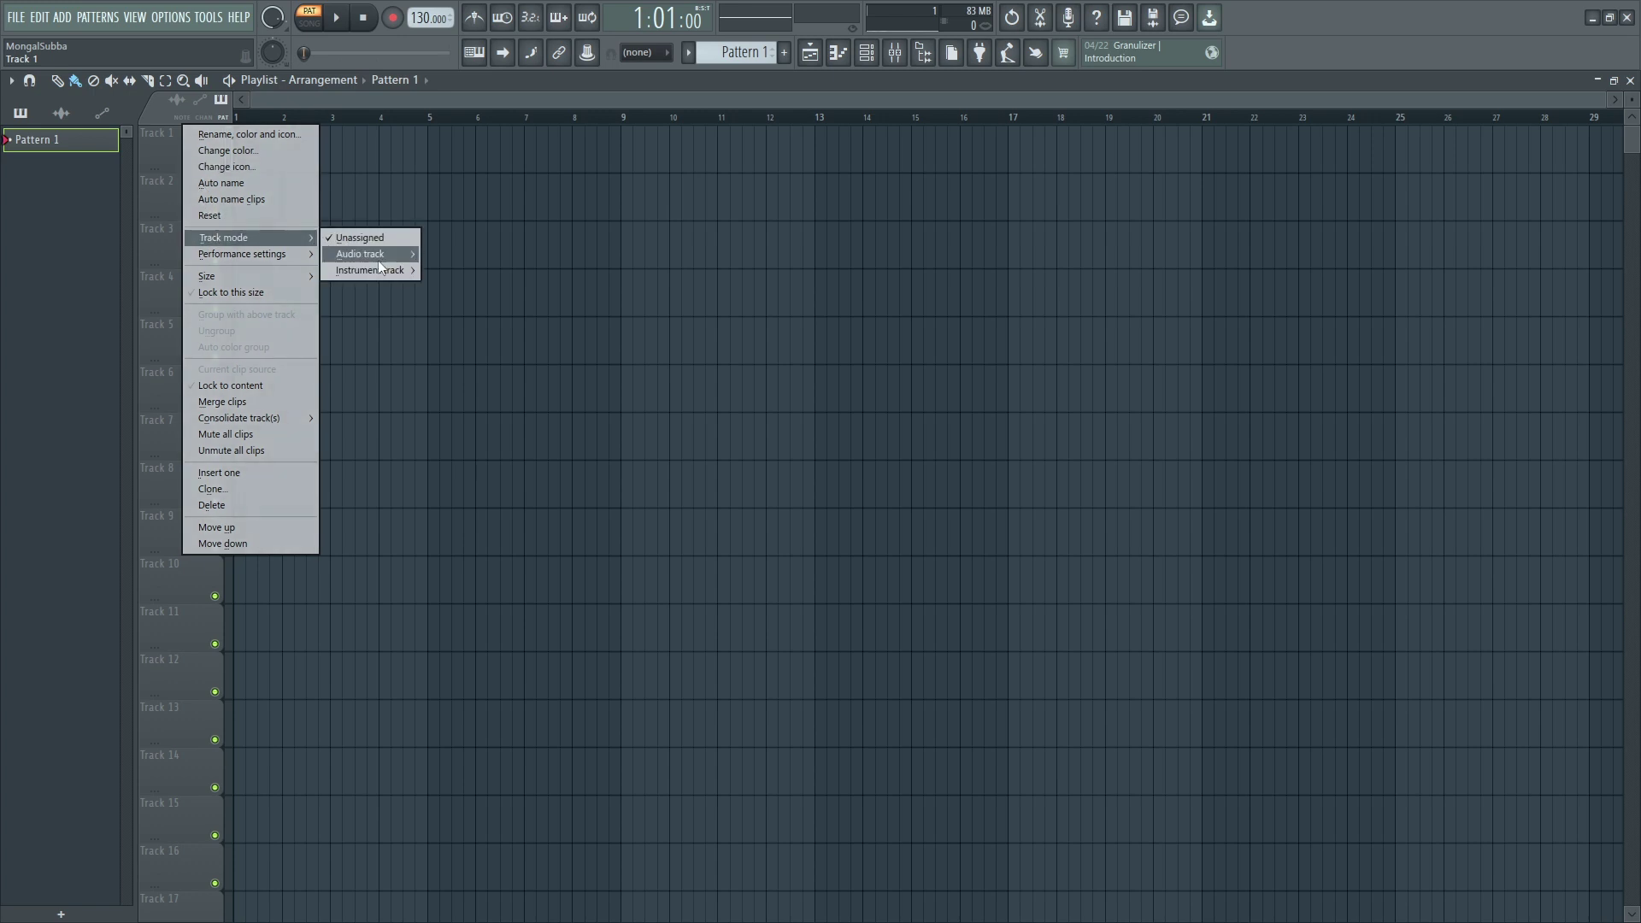
mouse_move(376, 271)
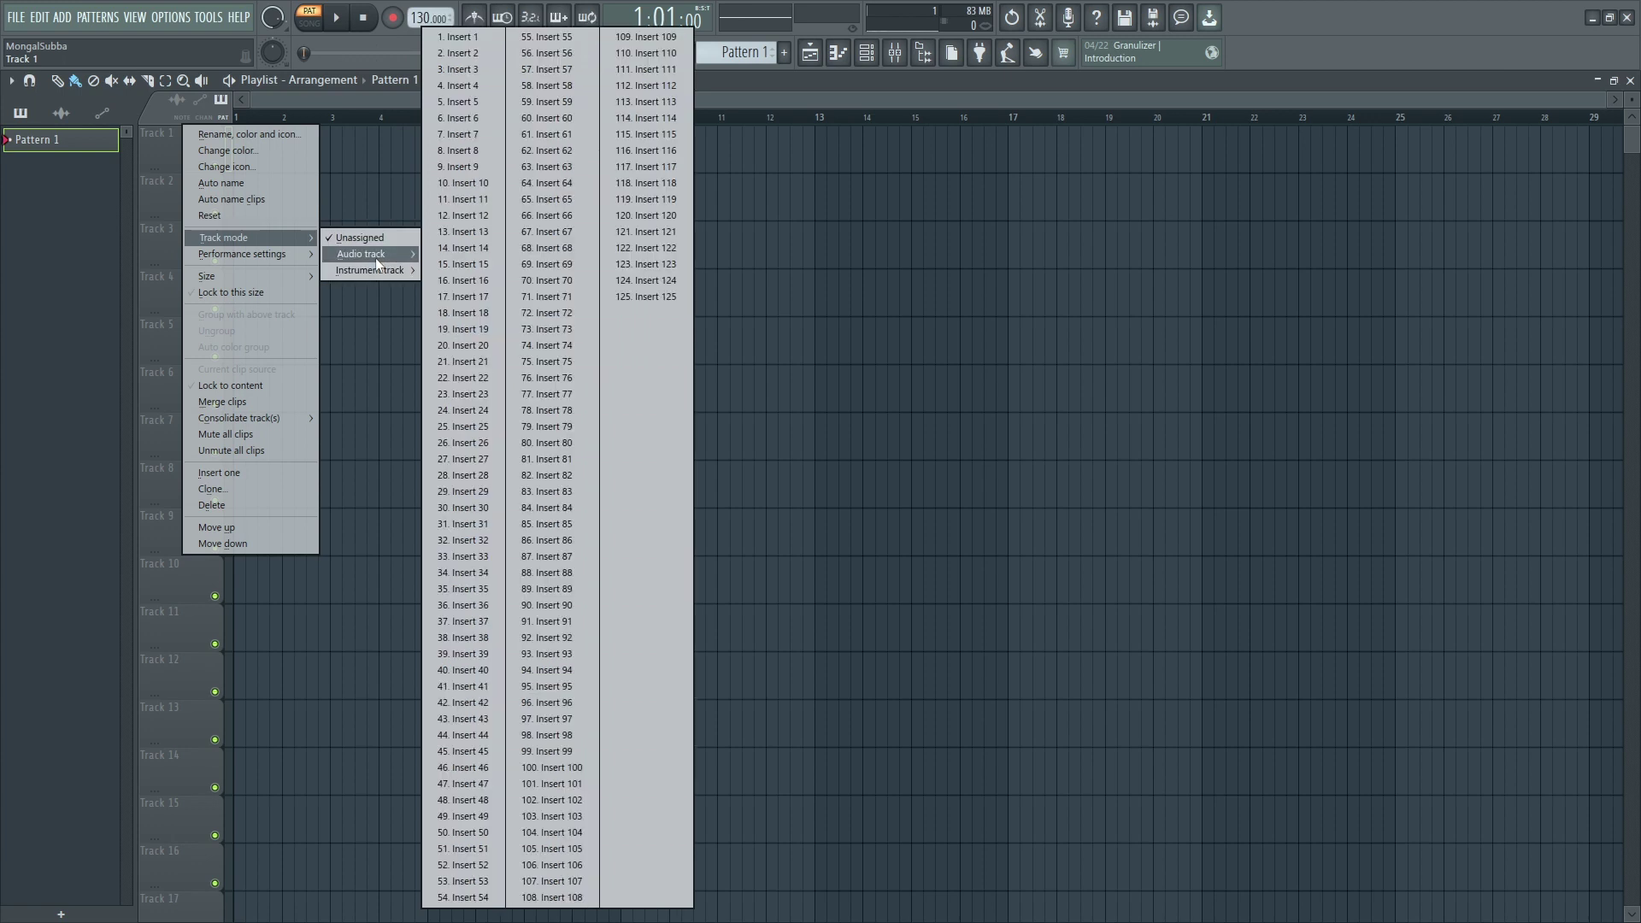
click(912, 316)
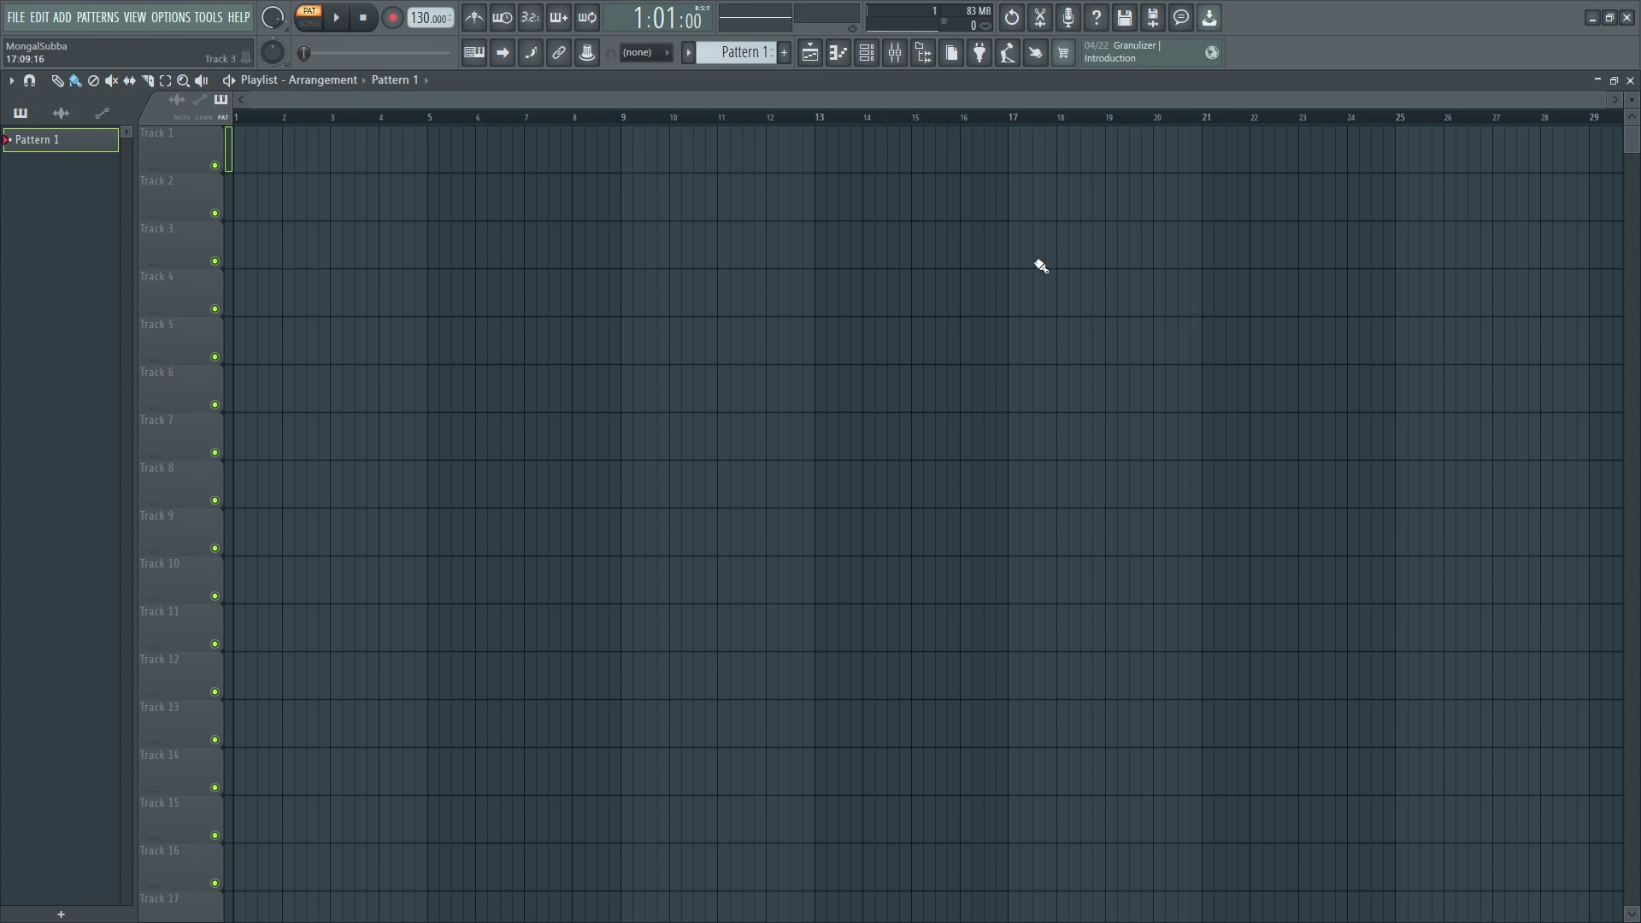
In the Channel rack, place 808 Kick hits on steps 1, 5, 9 and 13, fill all 16 808 HiHat steps, and play the pattern.
click(867, 53)
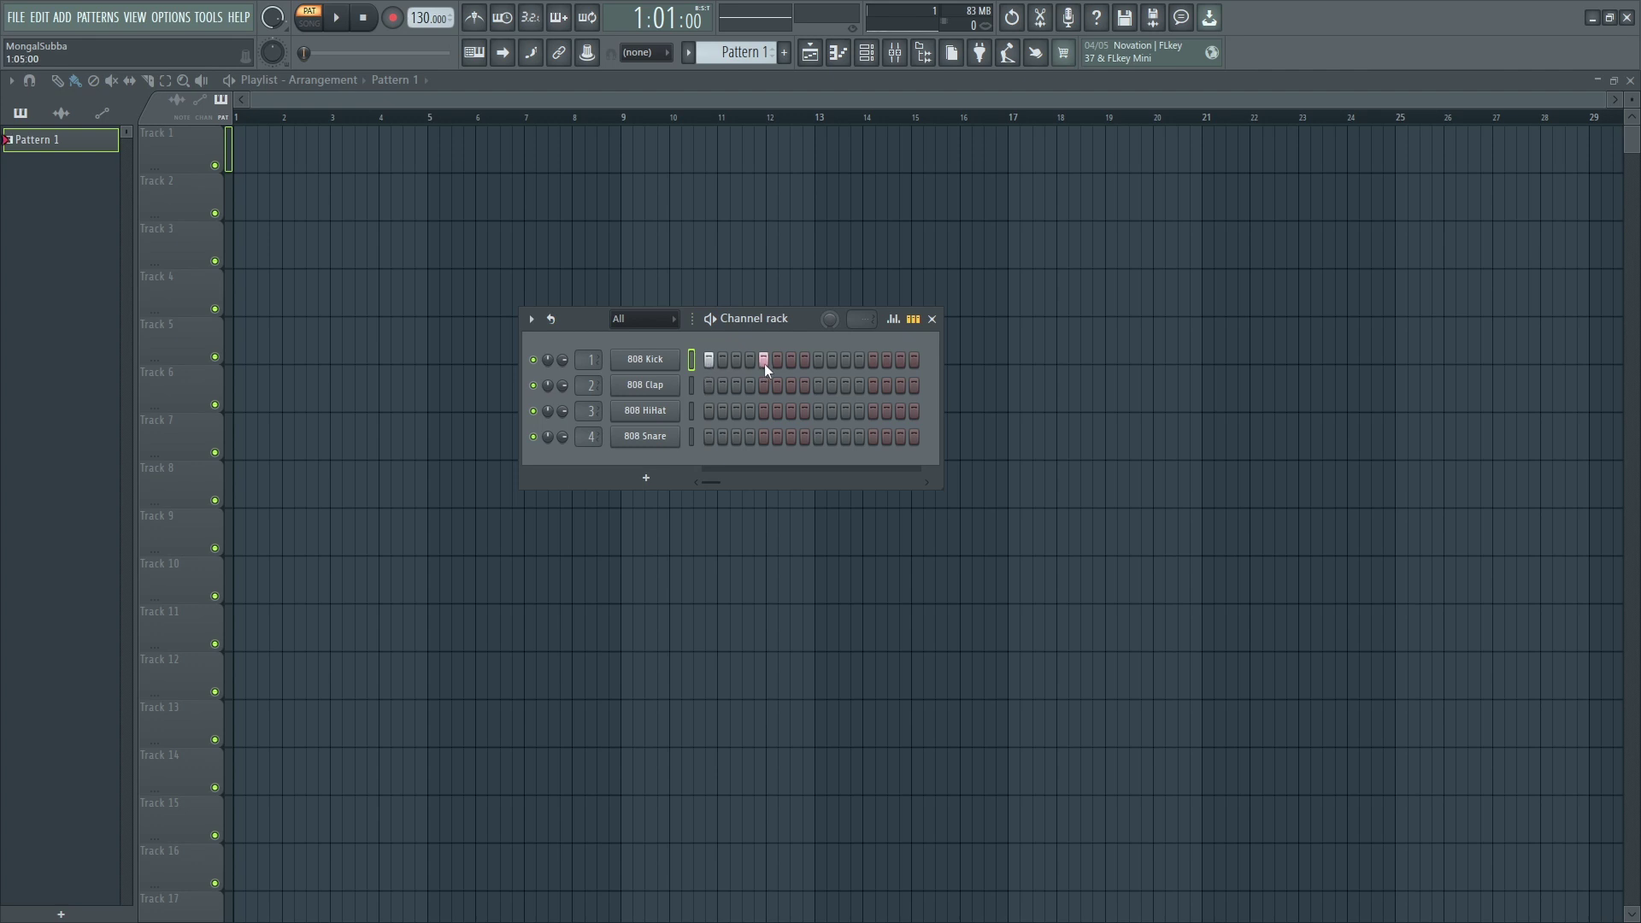
click(874, 363)
key(space)
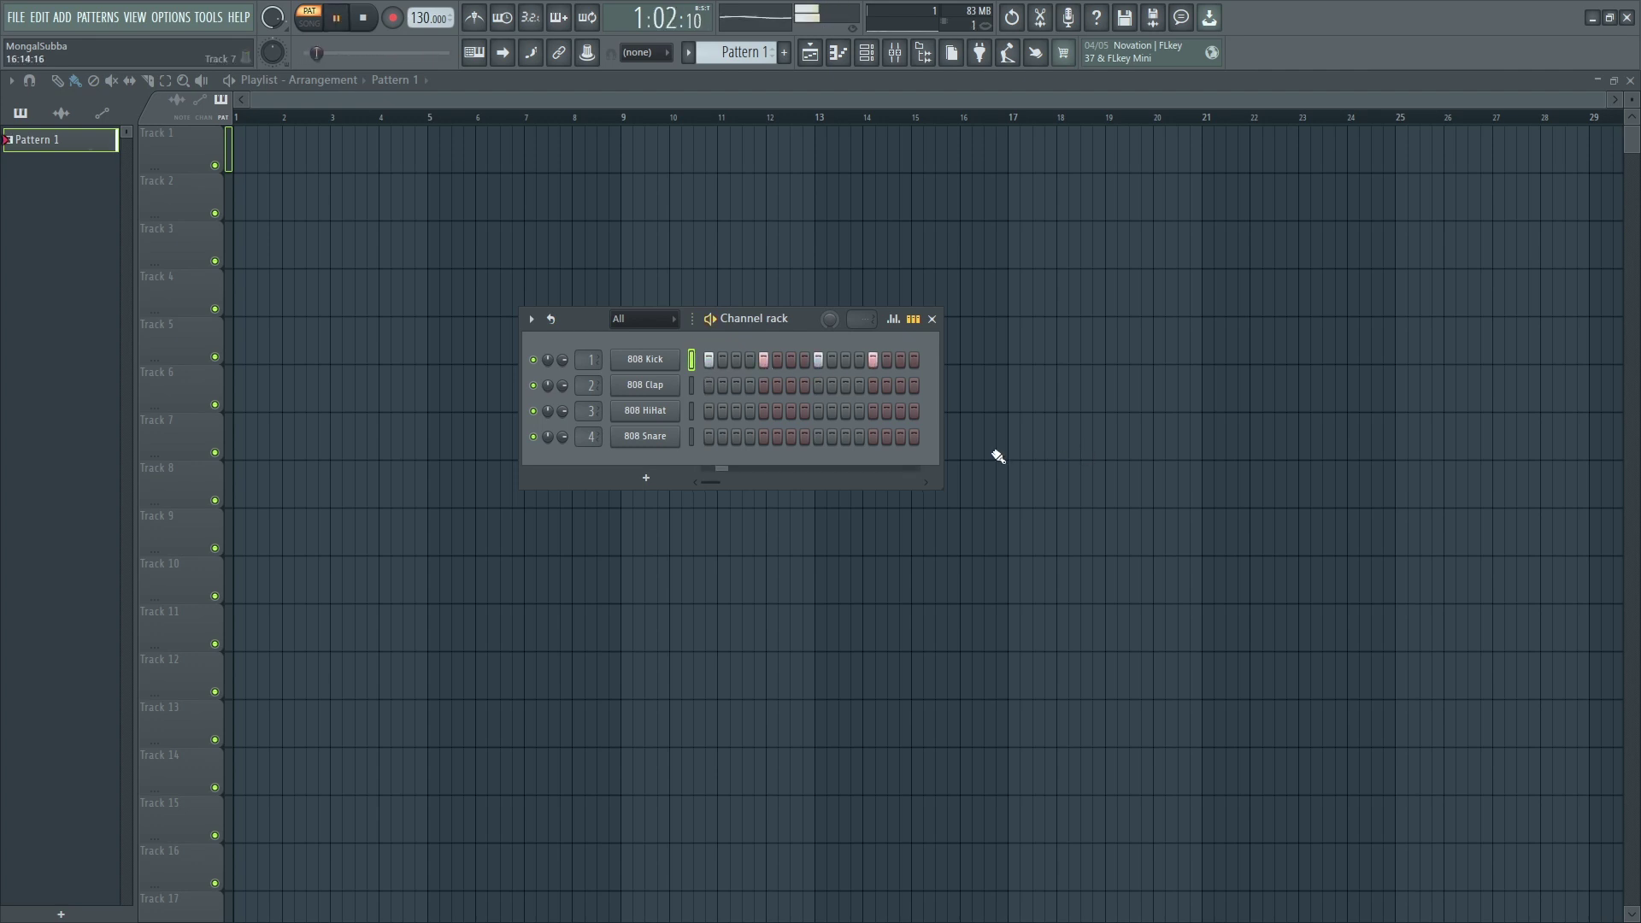
key(space)
drag(711, 417, 881, 412)
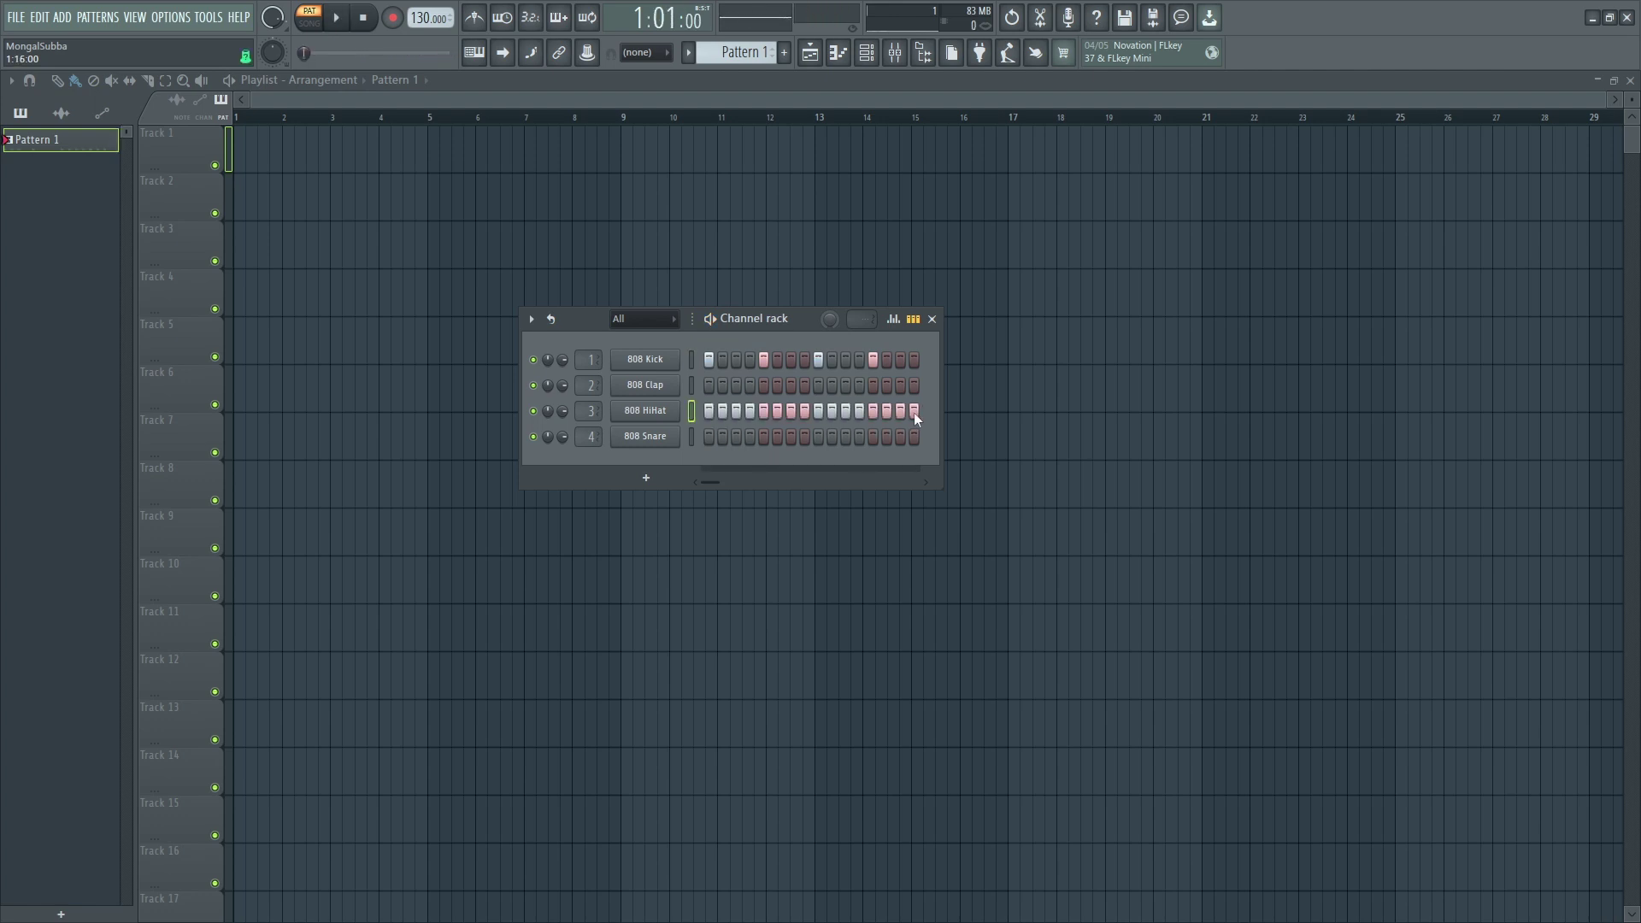
key(space)
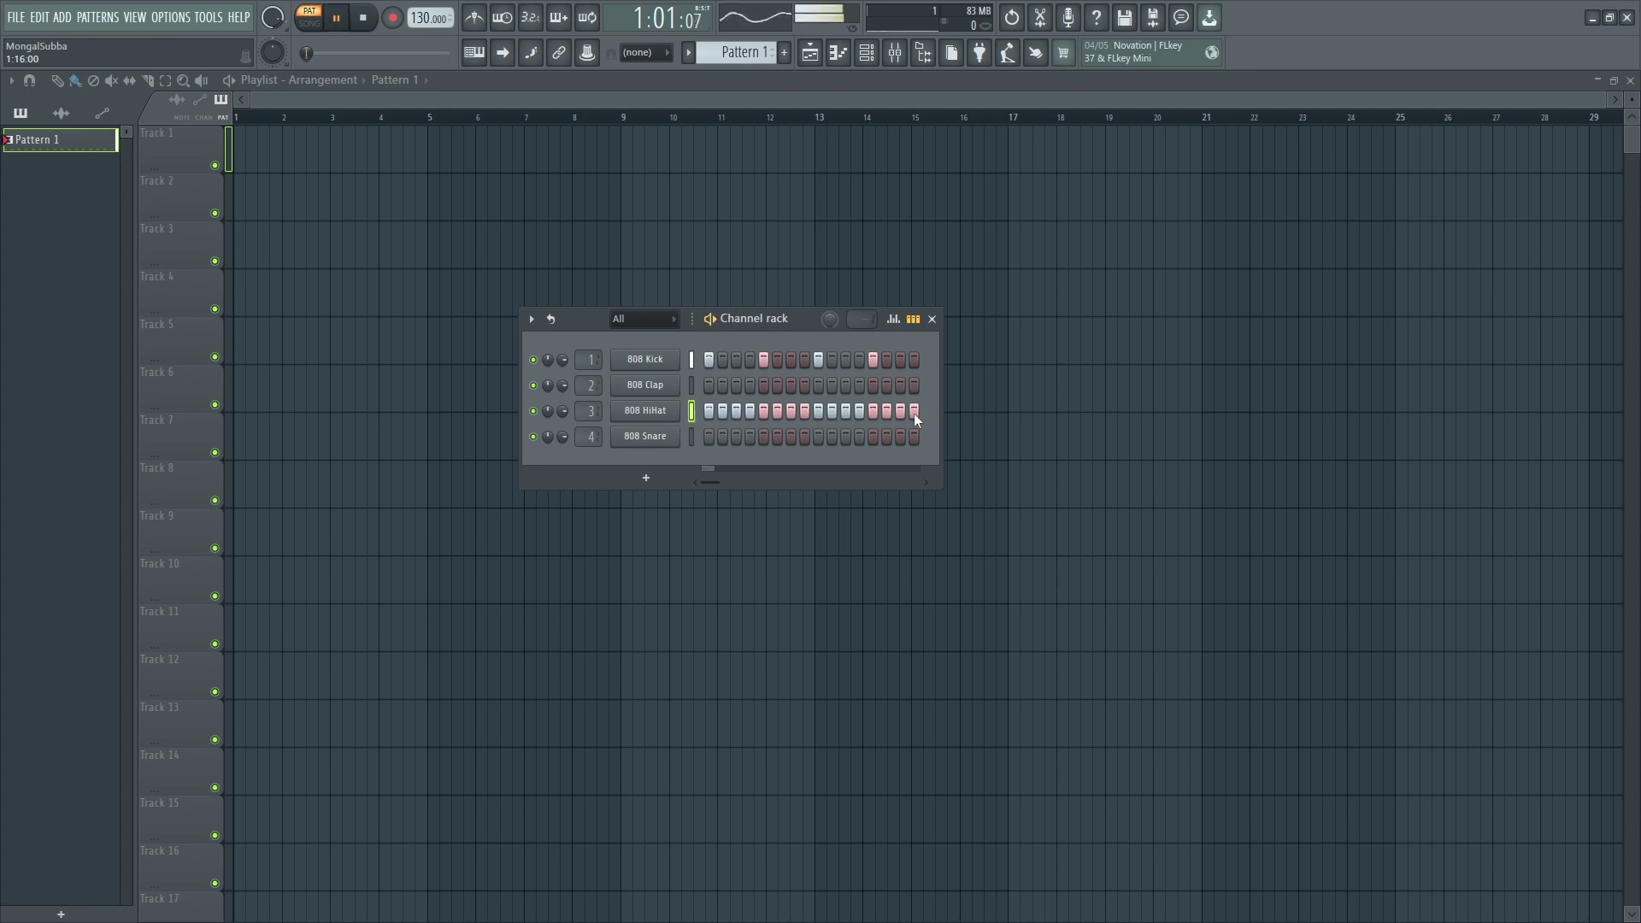
Place 808 Snare hits on steps 4, 7, 12 and 15 during playback, and stop the pattern.
click(723, 438)
click(736, 438)
right_click(735, 439)
right_click(723, 437)
click(749, 440)
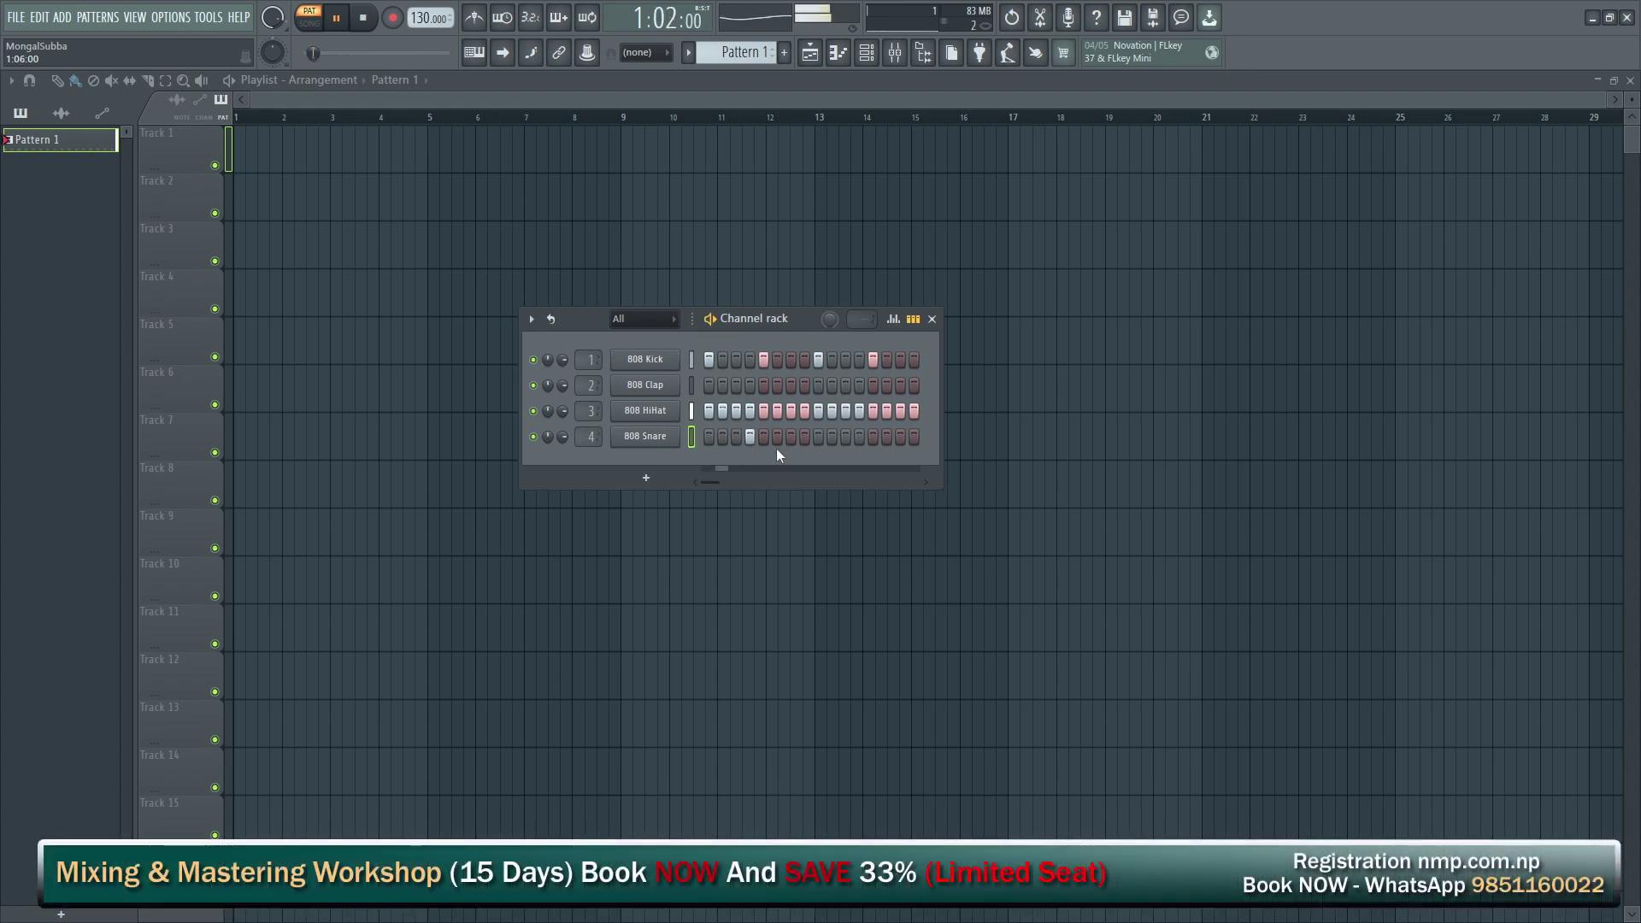
click(804, 437)
click(776, 439)
right_click(802, 436)
click(788, 436)
right_click(779, 435)
click(858, 438)
click(895, 438)
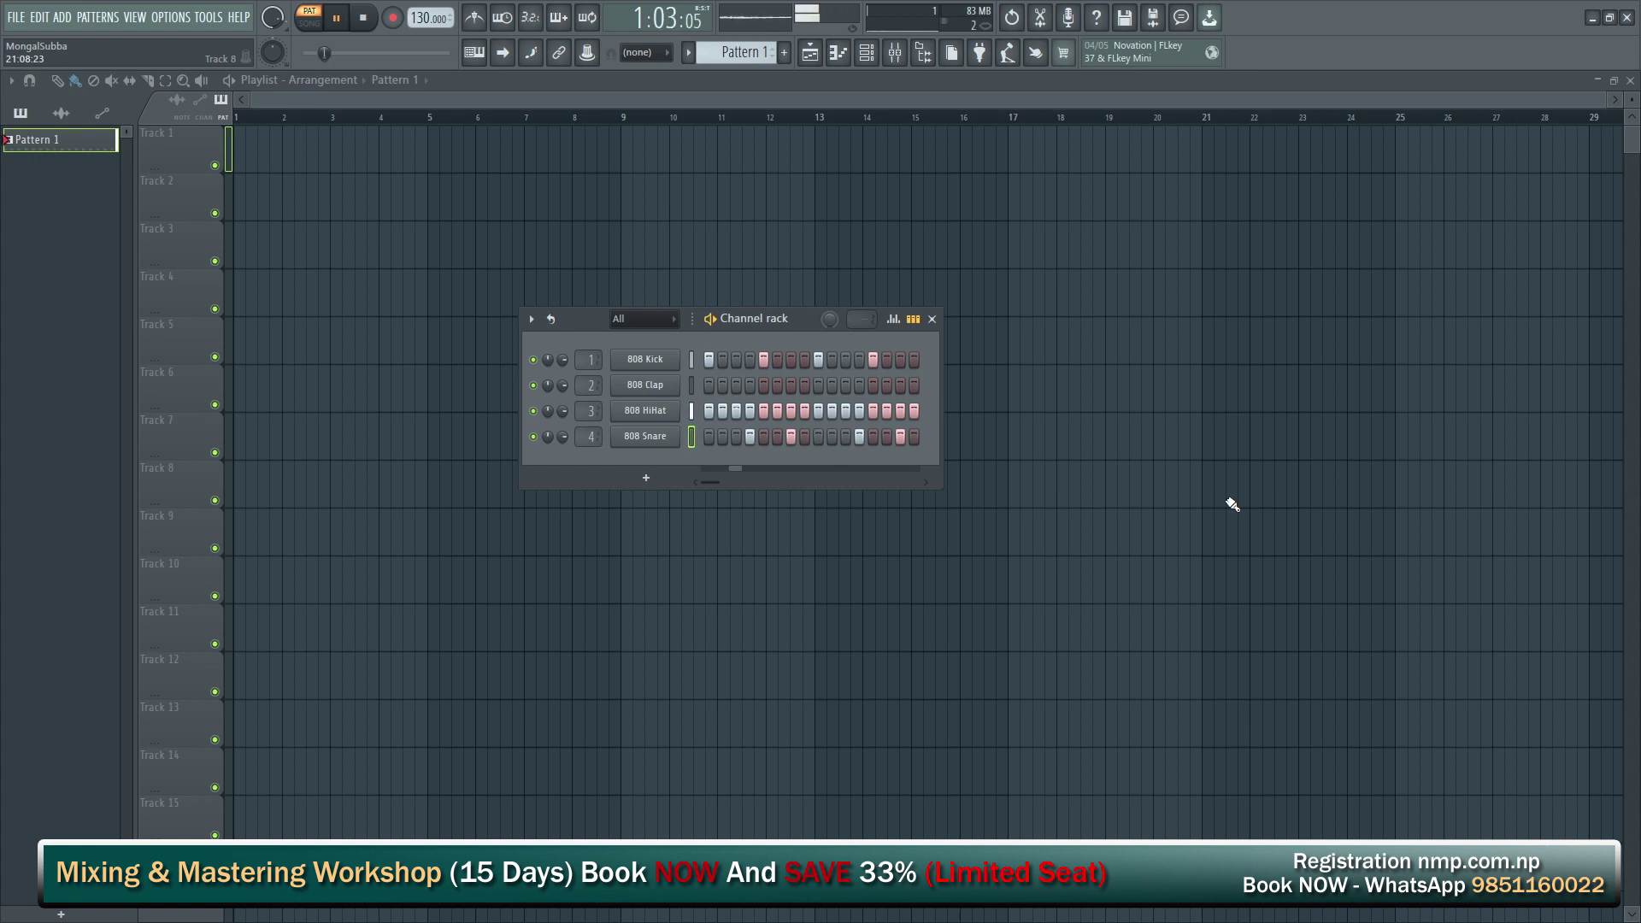
key(space)
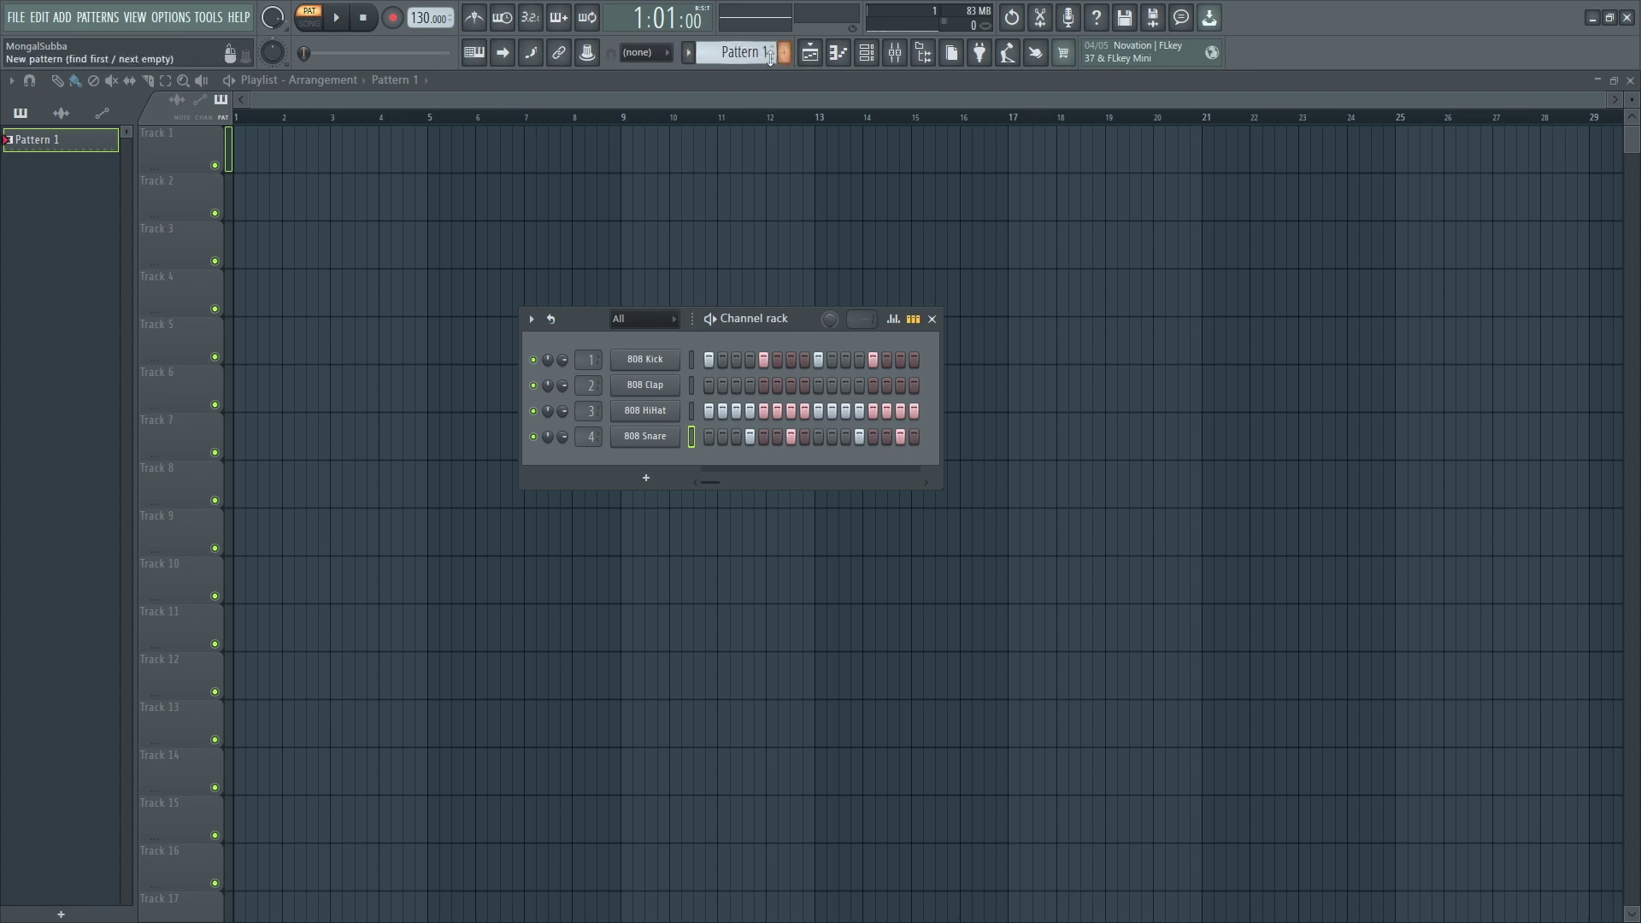
Paint Pattern 1 clips on Playlist tracks 1 to 6 and erase them all again.
click(264, 155)
drag(263, 156, 572, 179)
mouse_move(462, 182)
mouse_down()
mouse_move(522, 183)
mouse_move(553, 245)
mouse_move(589, 246)
mouse_up()
drag(487, 290, 680, 331)
drag(494, 333, 594, 334)
drag(513, 388, 566, 388)
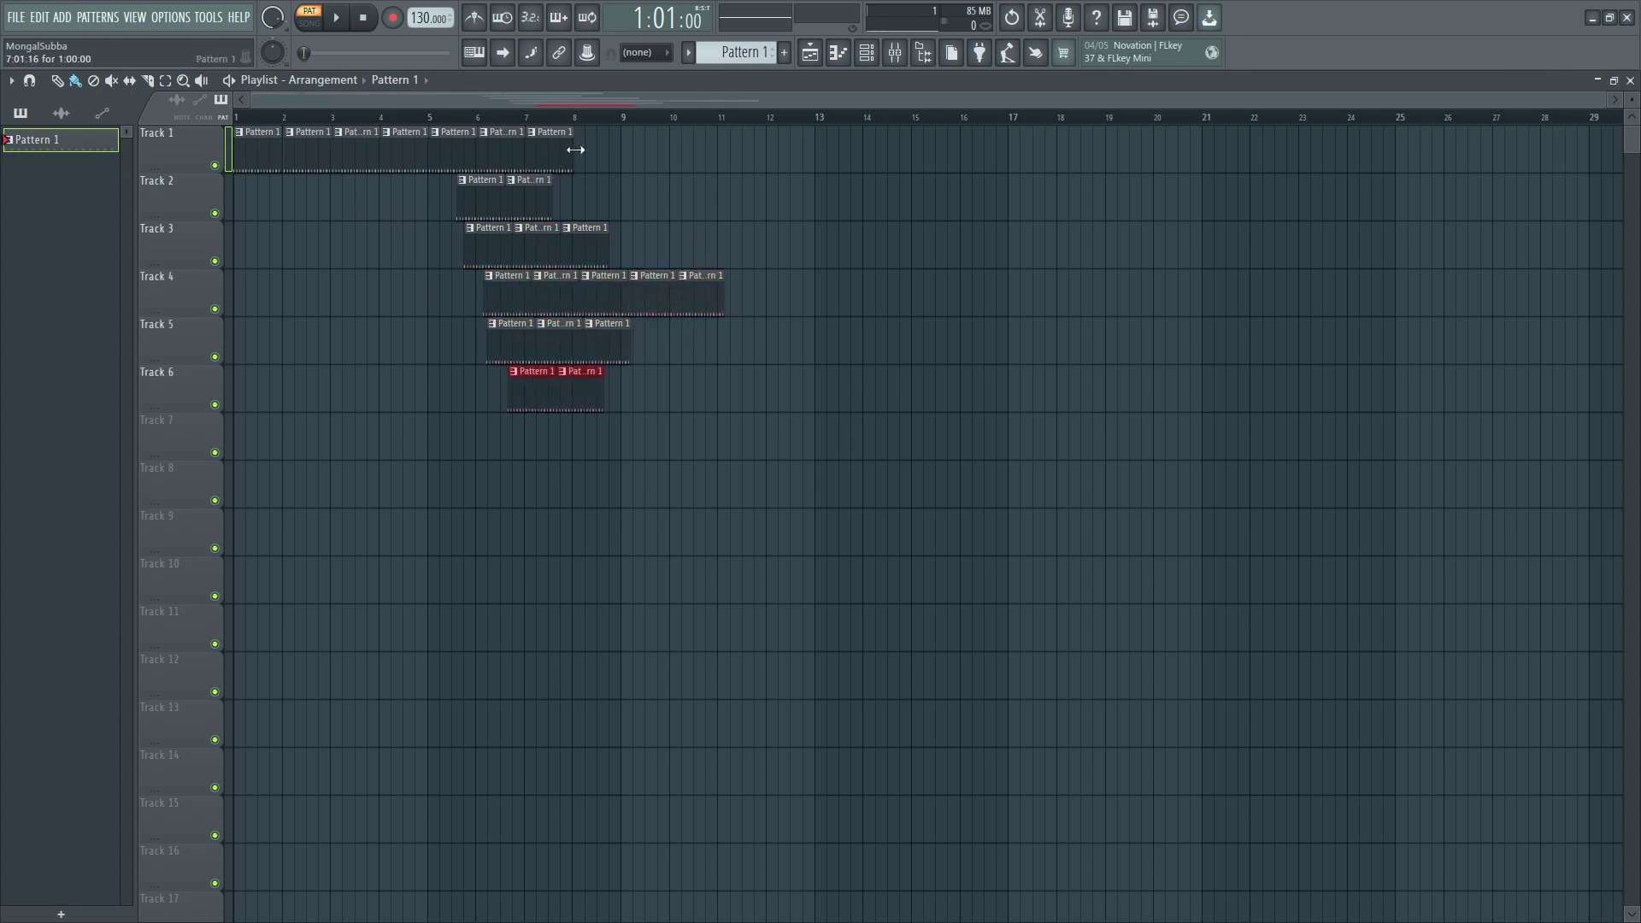
drag(637, 148, 236, 152)
mouse_move(384, 211)
mouse_down()
mouse_move(630, 242)
mouse_move(544, 248)
mouse_move(428, 296)
mouse_move(718, 304)
mouse_move(674, 359)
mouse_move(456, 370)
mouse_move(643, 386)
mouse_up()
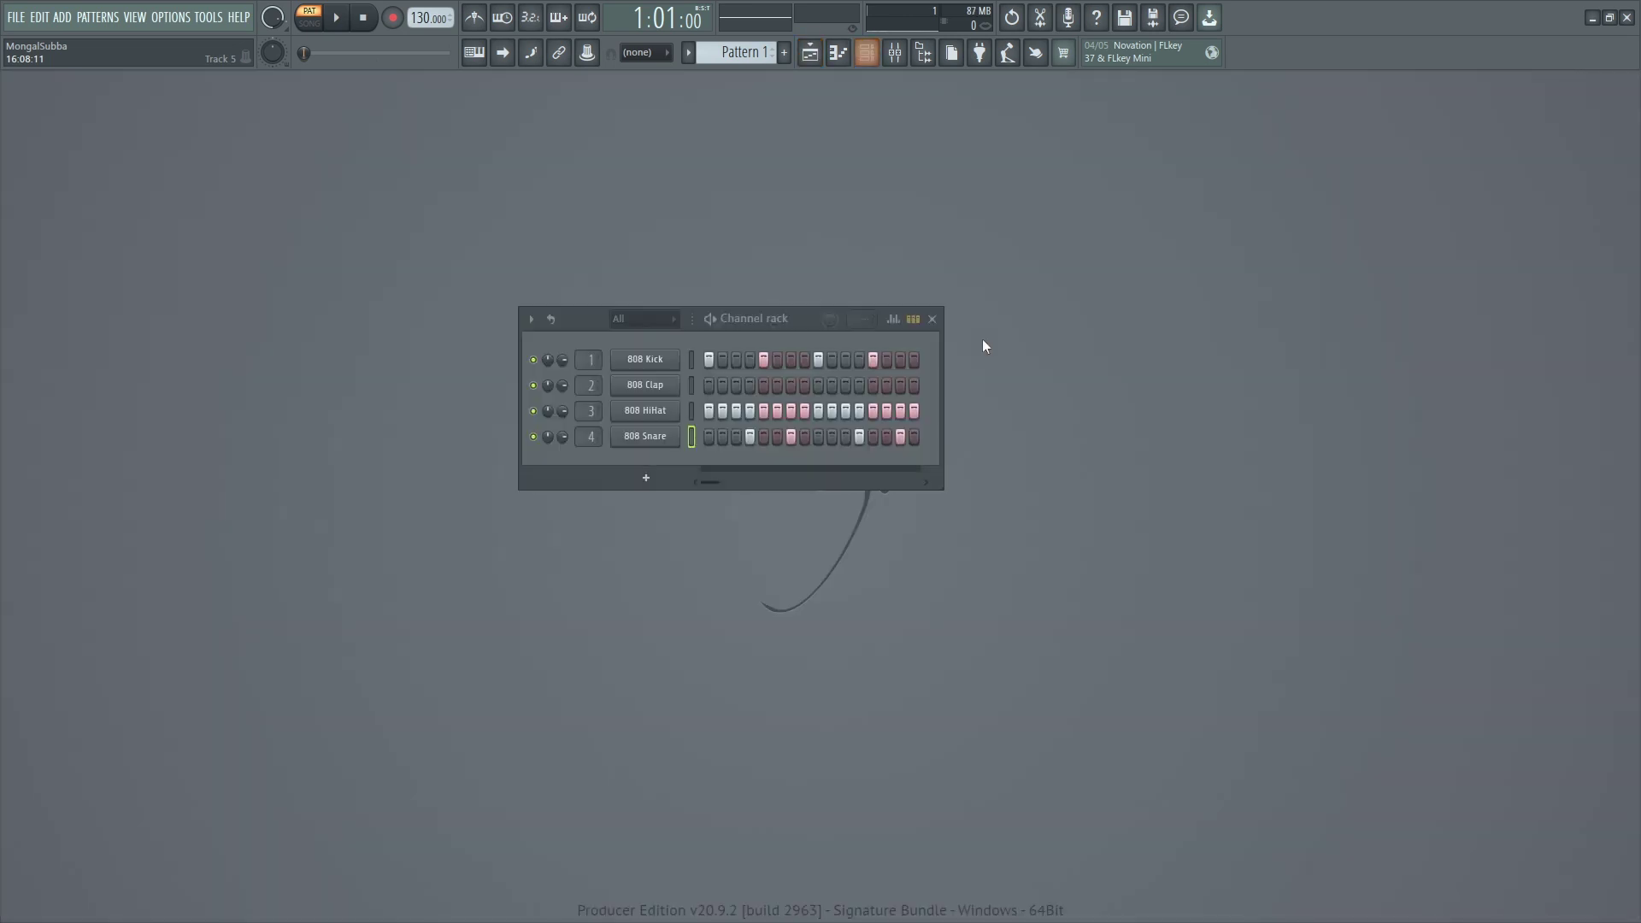
Toggle the Playlist and the Channel rack on and off repeatedly to demonstrate switching between them.
key(F6)
key(F5)
key(F5)
key(F5)
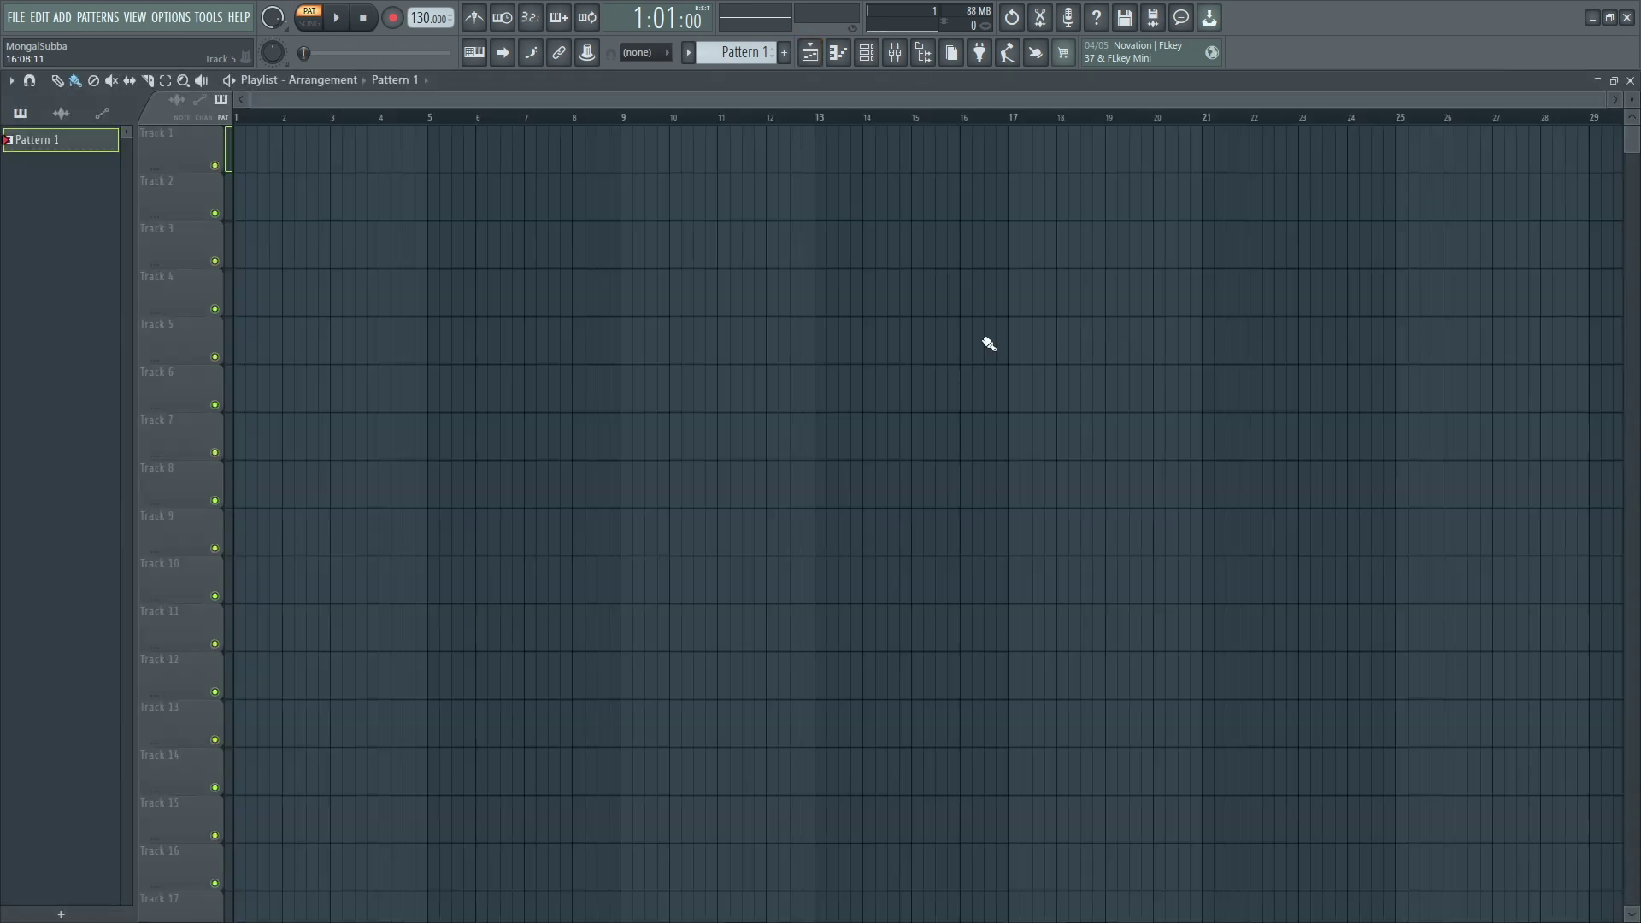
key(F6)
key(F6)
key(F5)
key(F5)
key(F5)
key(F6)
key(F6)
key(F5)
key(F5)
key(F6)
key(F6)
Show and hide the Piano roll several times, displaying the Channel rack to view the 808 Snare notes.
key(F7)
key(F7)
key(F7)
key(F7)
click(867, 55)
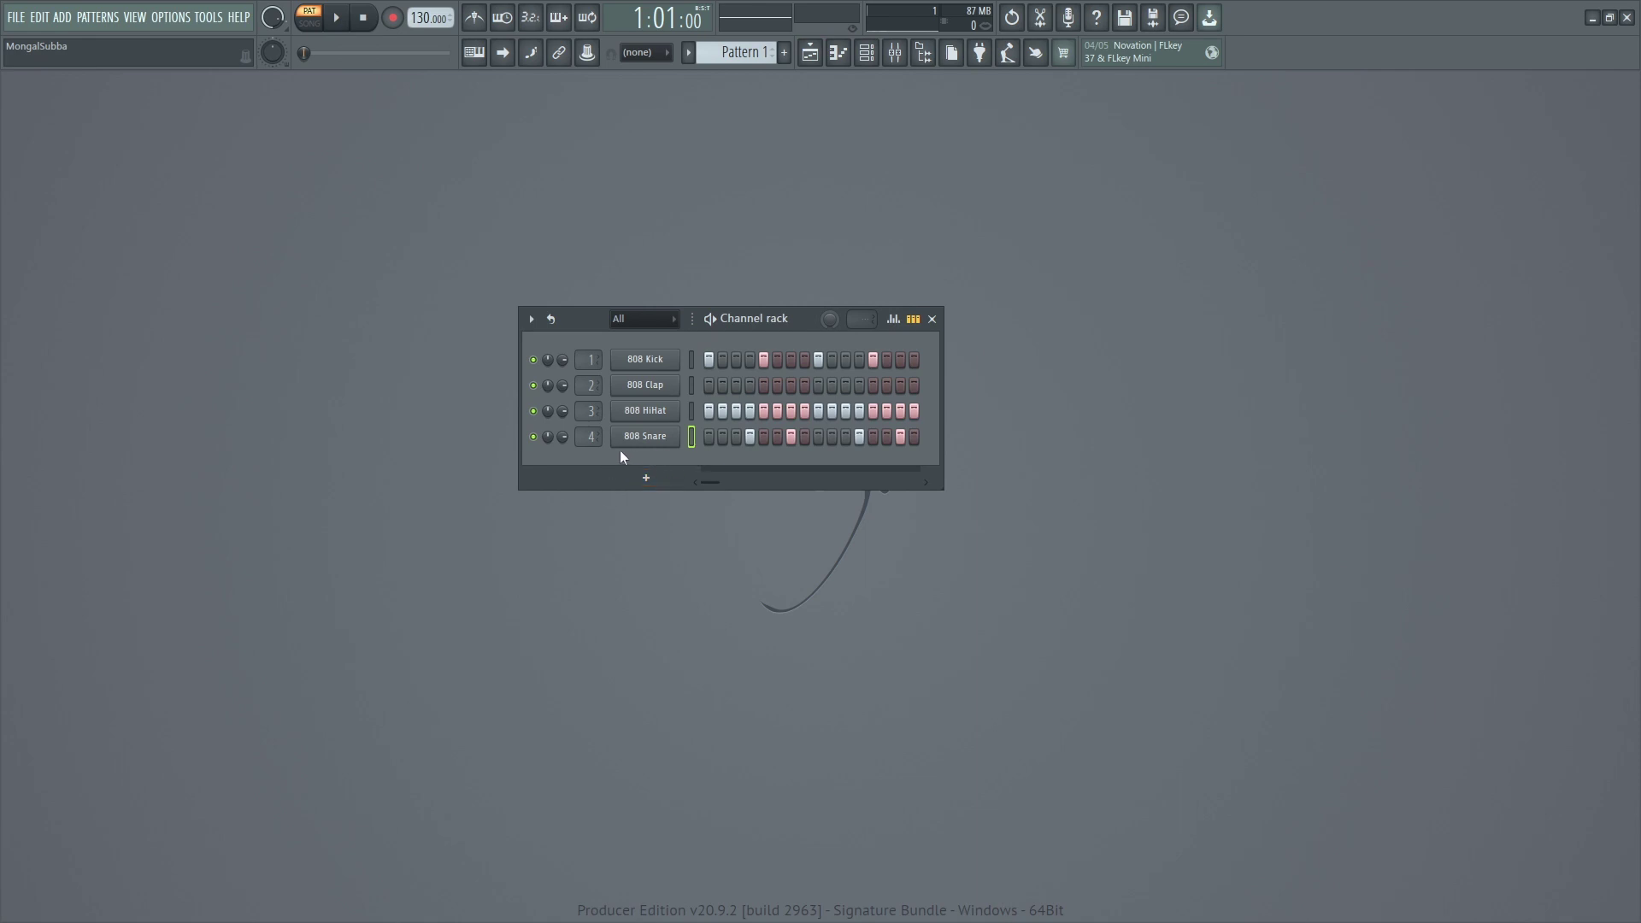
key(F7)
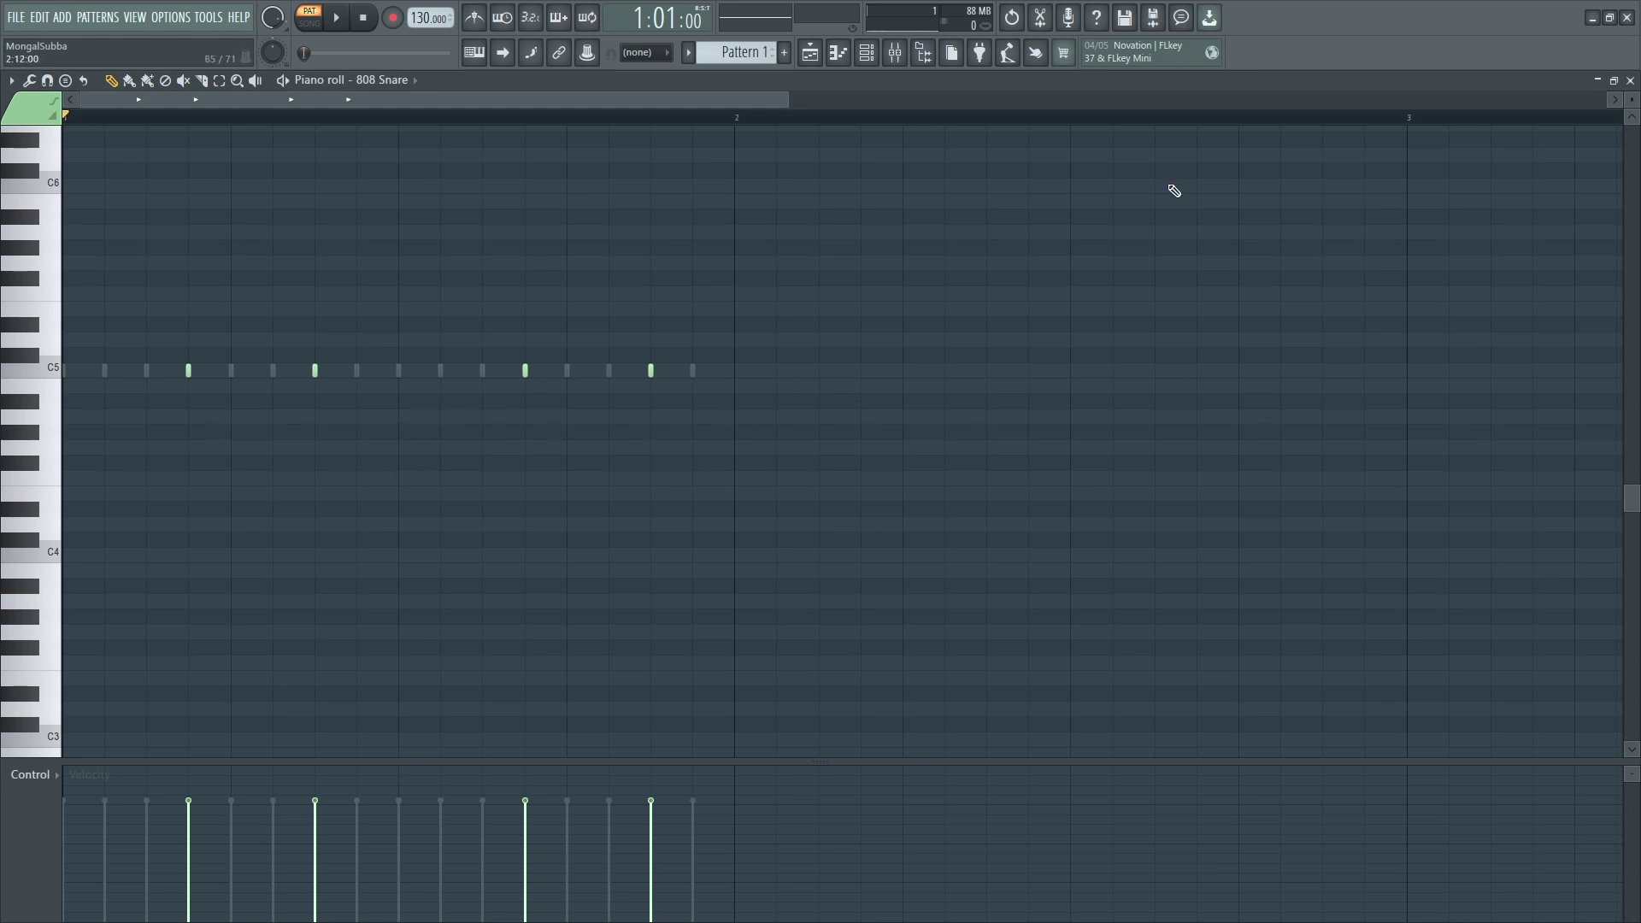
key(F7)
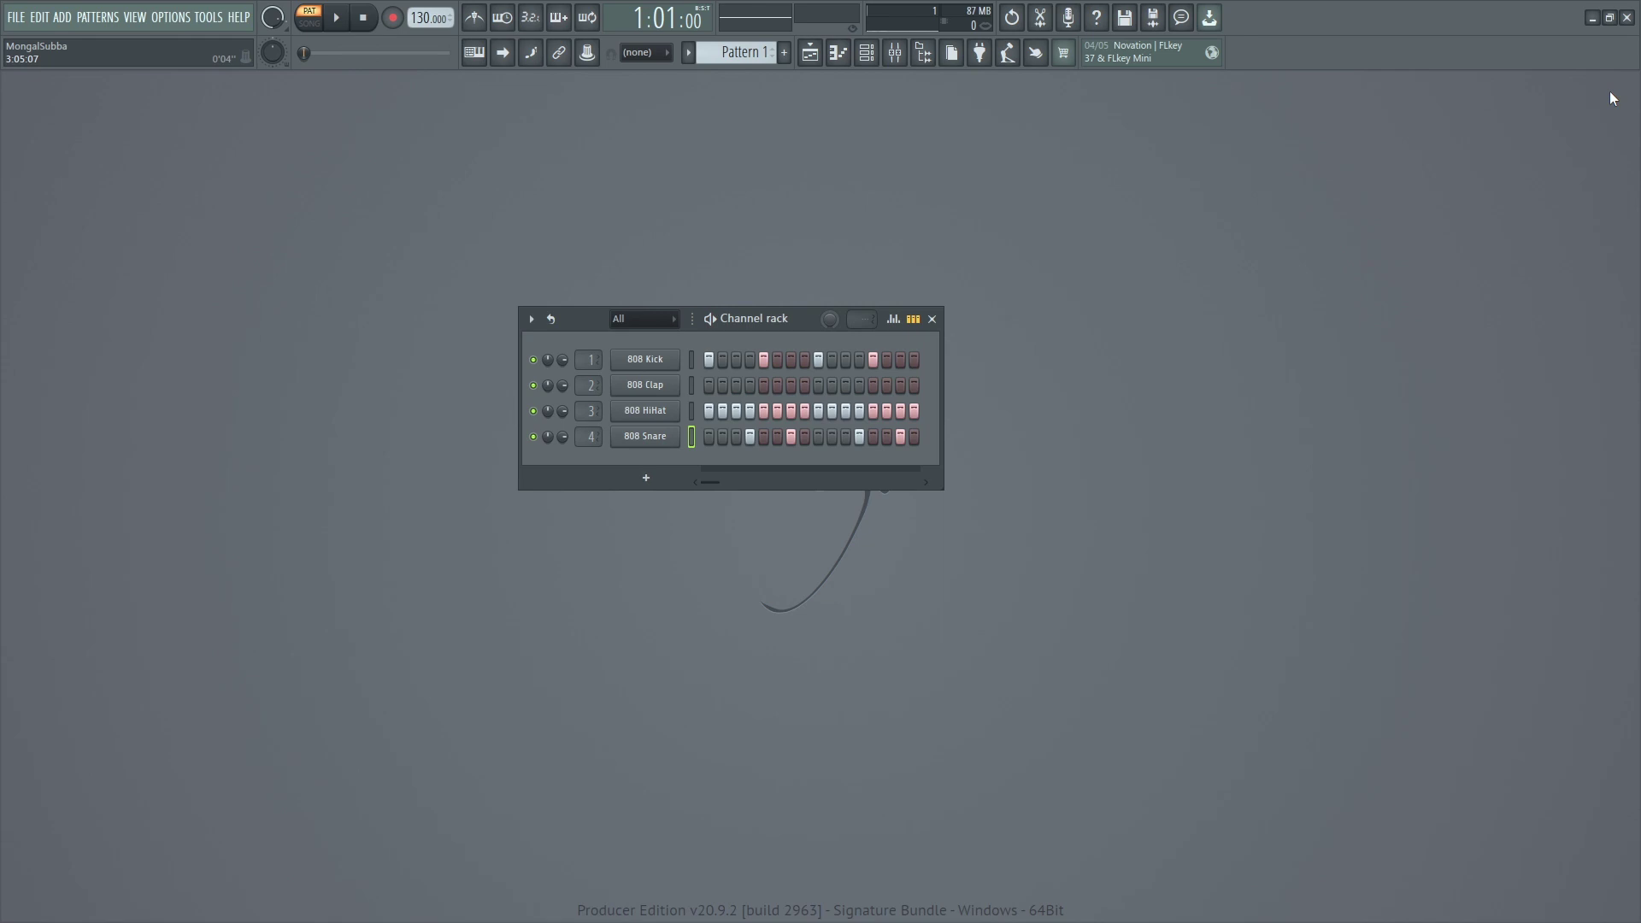
Toggle the Browser, and show and hide the Plugin picker repeatedly.
click(920, 58)
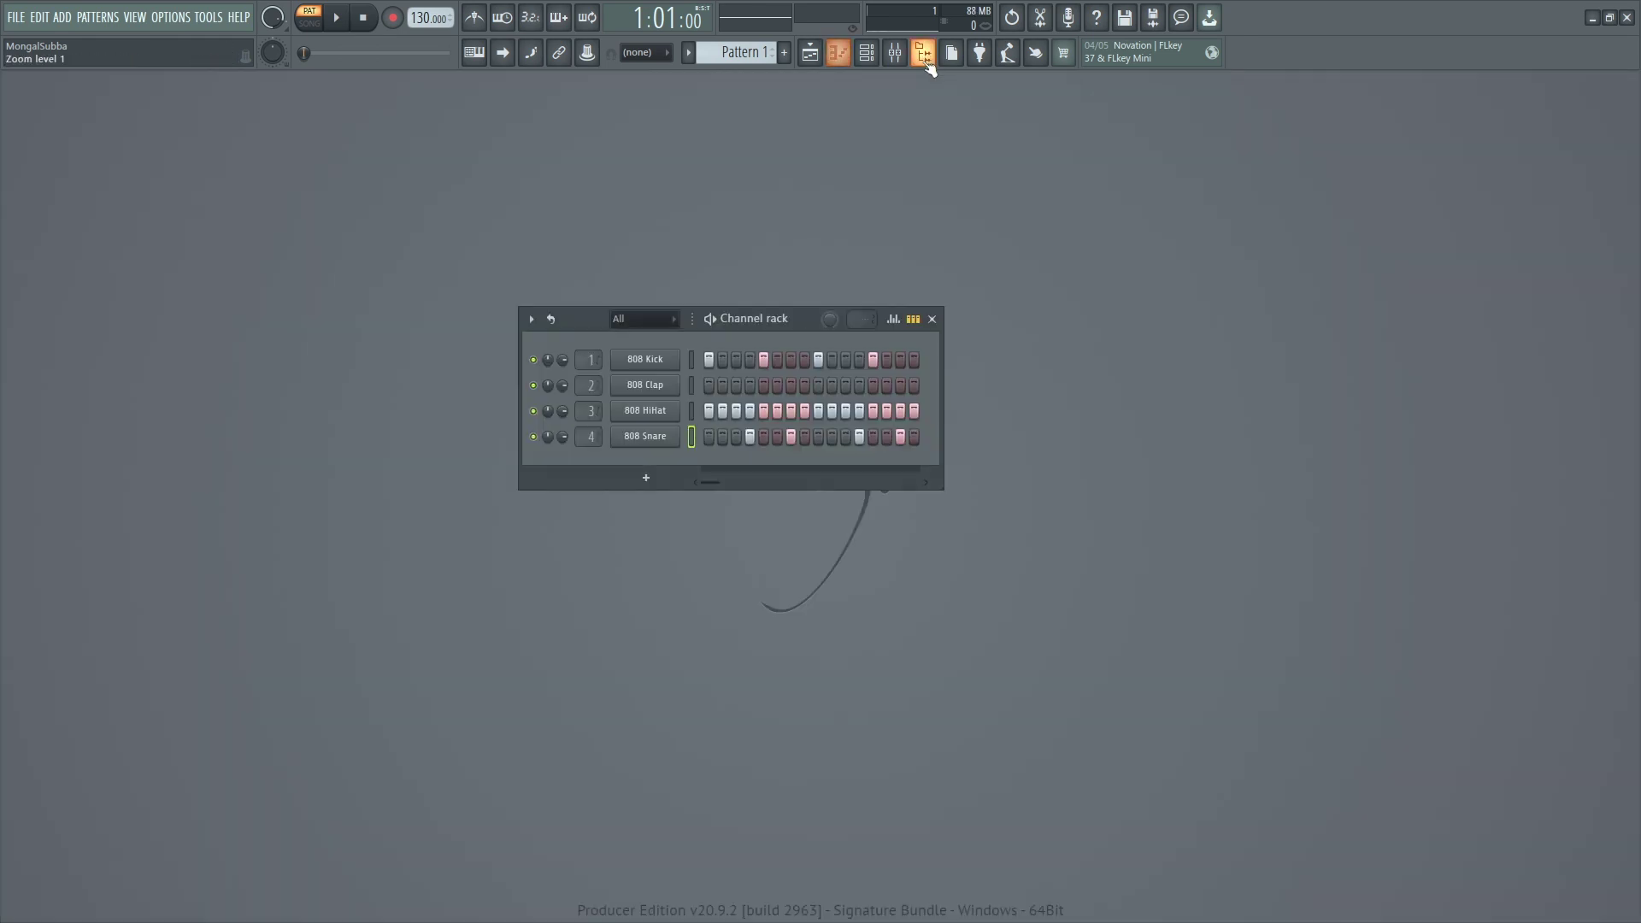
key(F8)
key(F8)
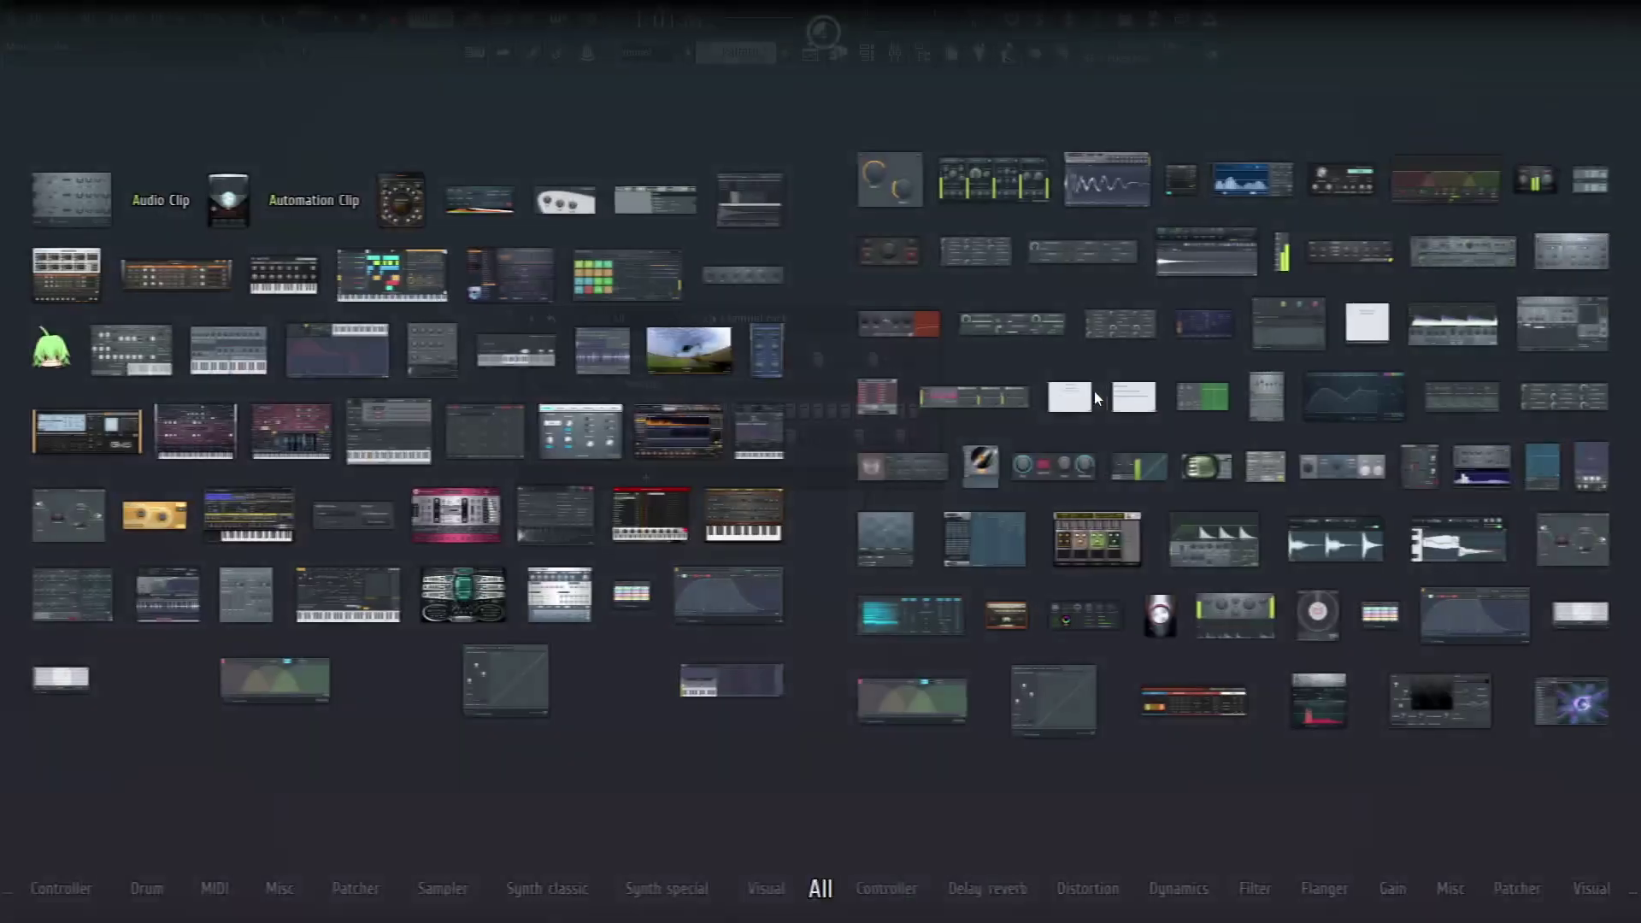
key(F8)
key(F8)
key(F8)
key(F8)
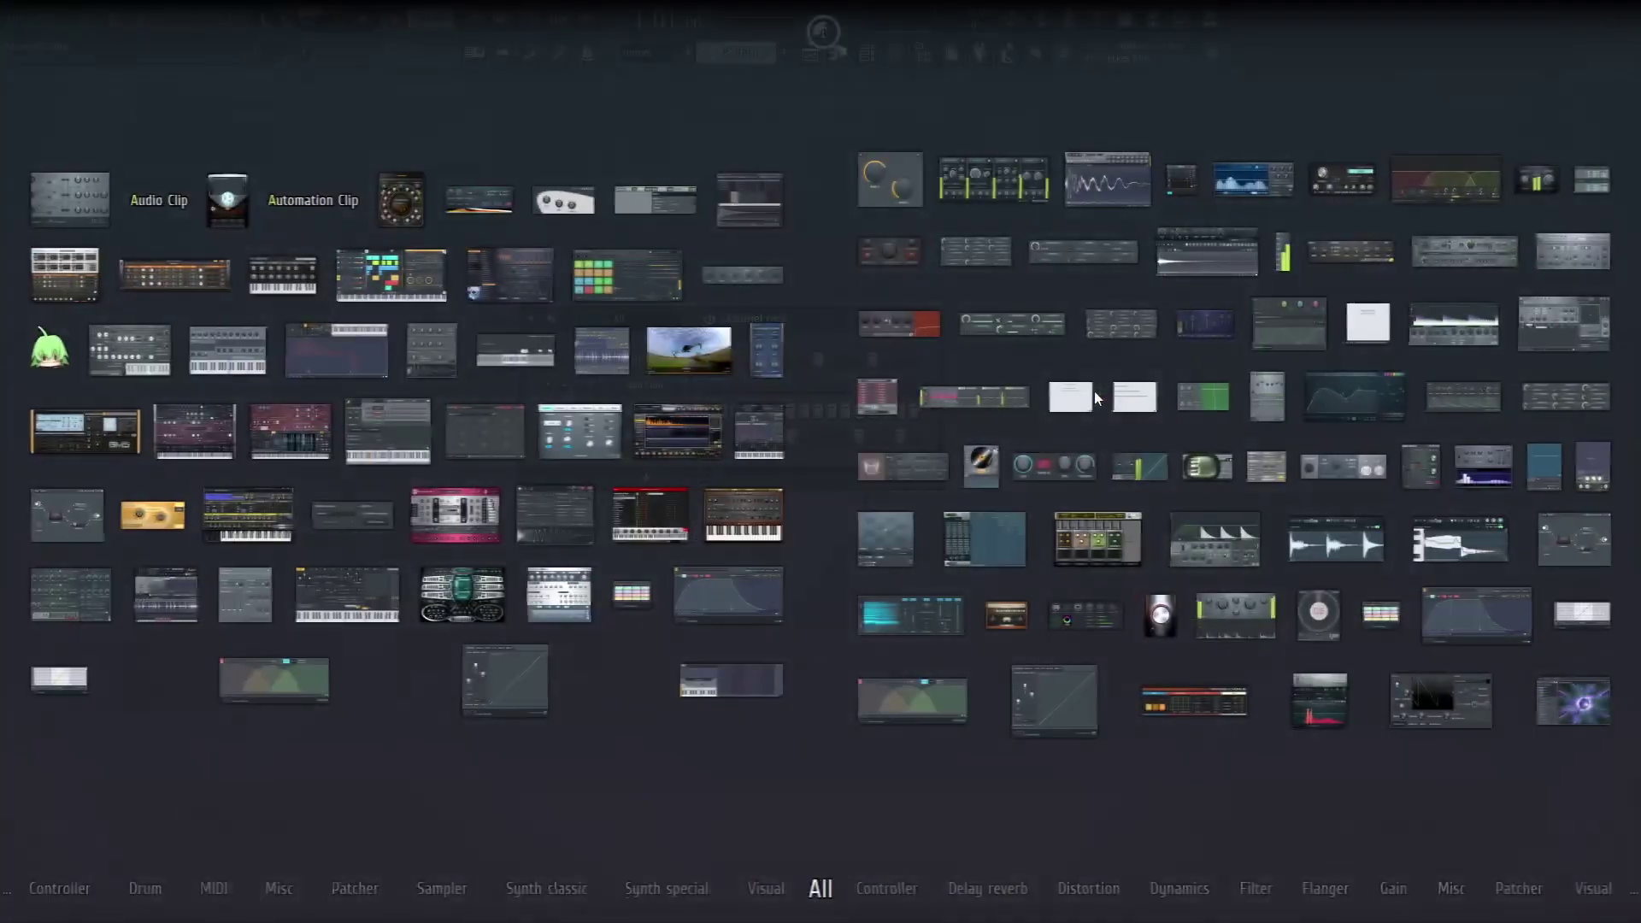
key(F8)
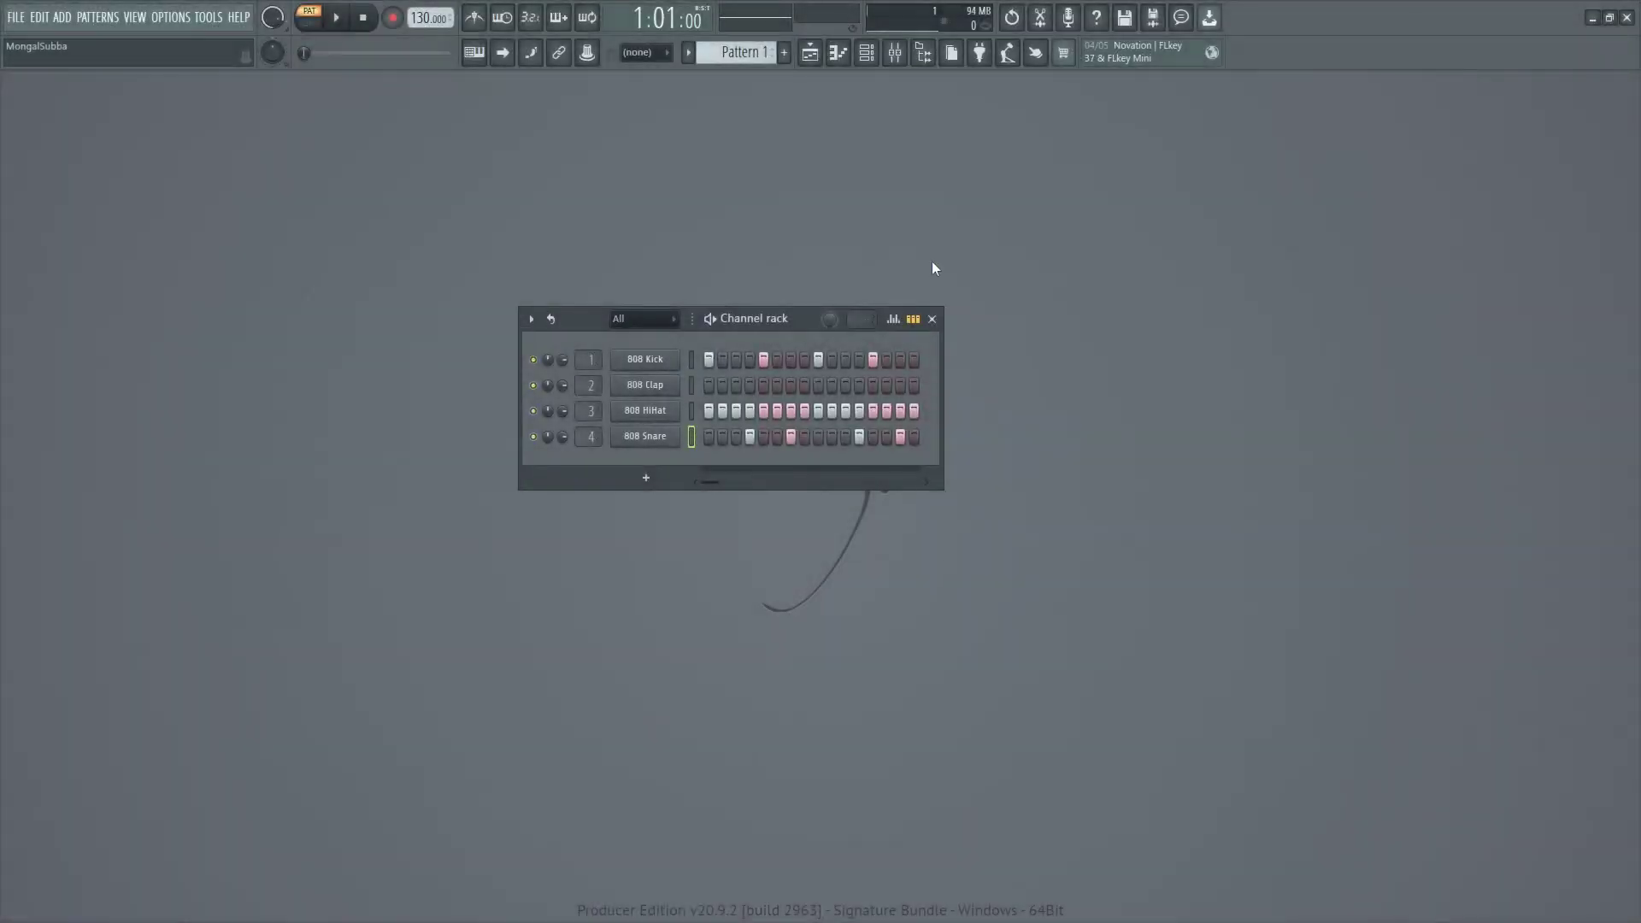
key(F8)
key(F8)
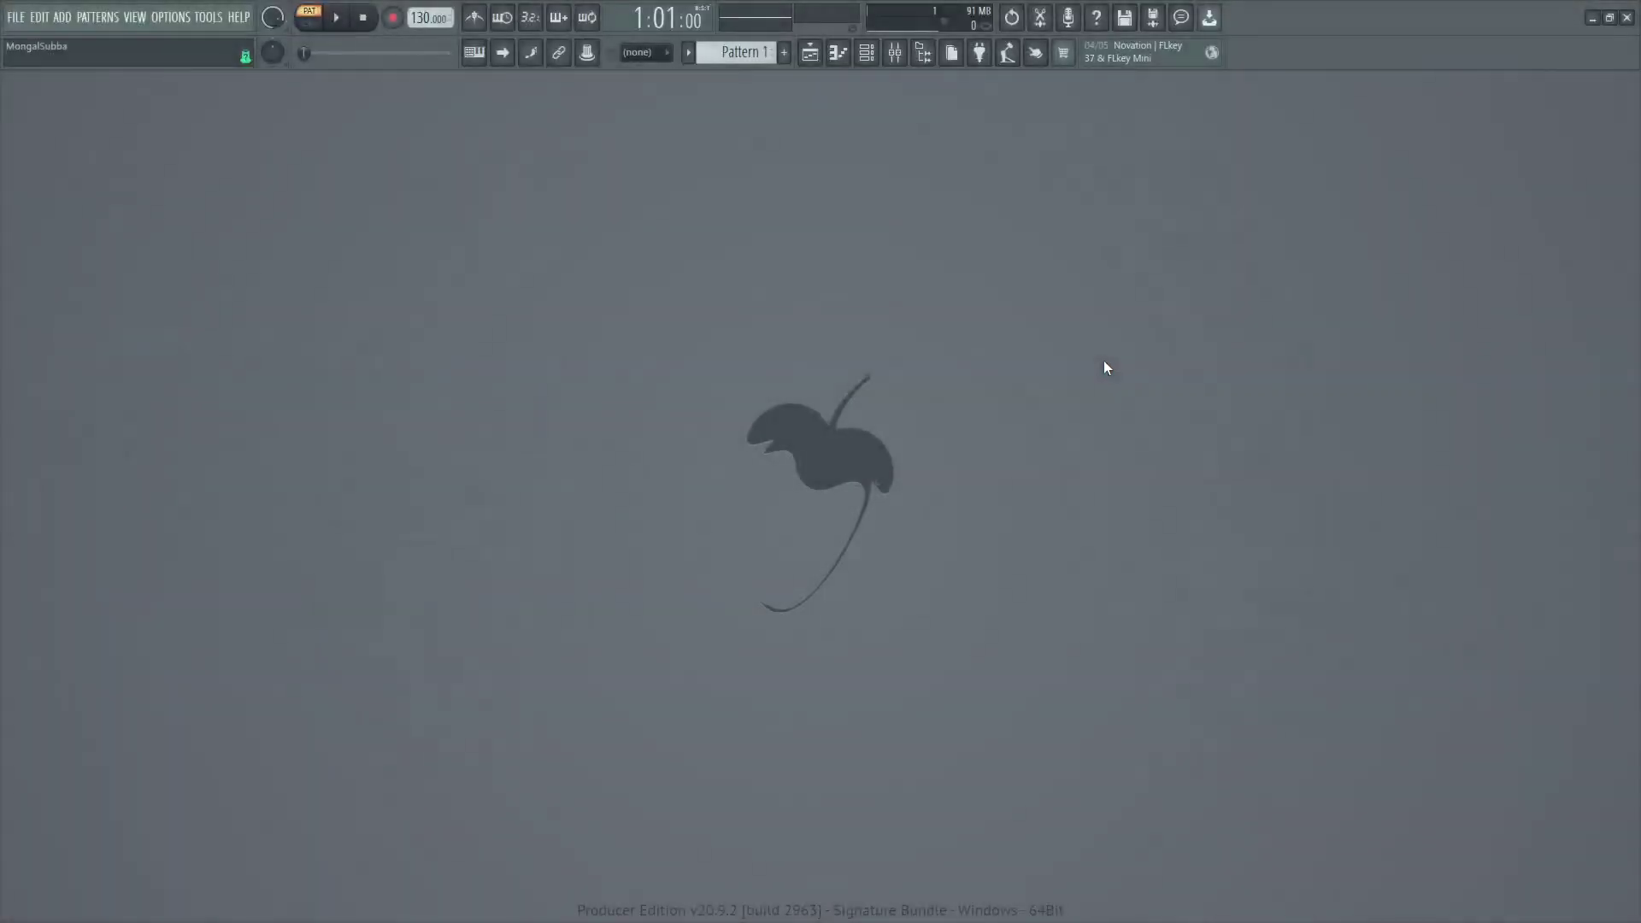
key(F8)
key(F8)
key(F8)
key(F8)
key(F8)
key(F8)
Toggle the Mixer on and off repeatedly and leave it displayed.
key(F9)
key(F9)
key(F9)
key(F9)
key(F9)
key(F9)
key(F9)
key(F9)
key(F9)
key(F9)
key(F9)
Open and close the settings window several times.
key(F10)
key(F10)
key(F10)
key(F10)
key(F10)
key(F10)
key(F10)
key(F10)
Create two new empty patterns named beat and chords.
key(F4)
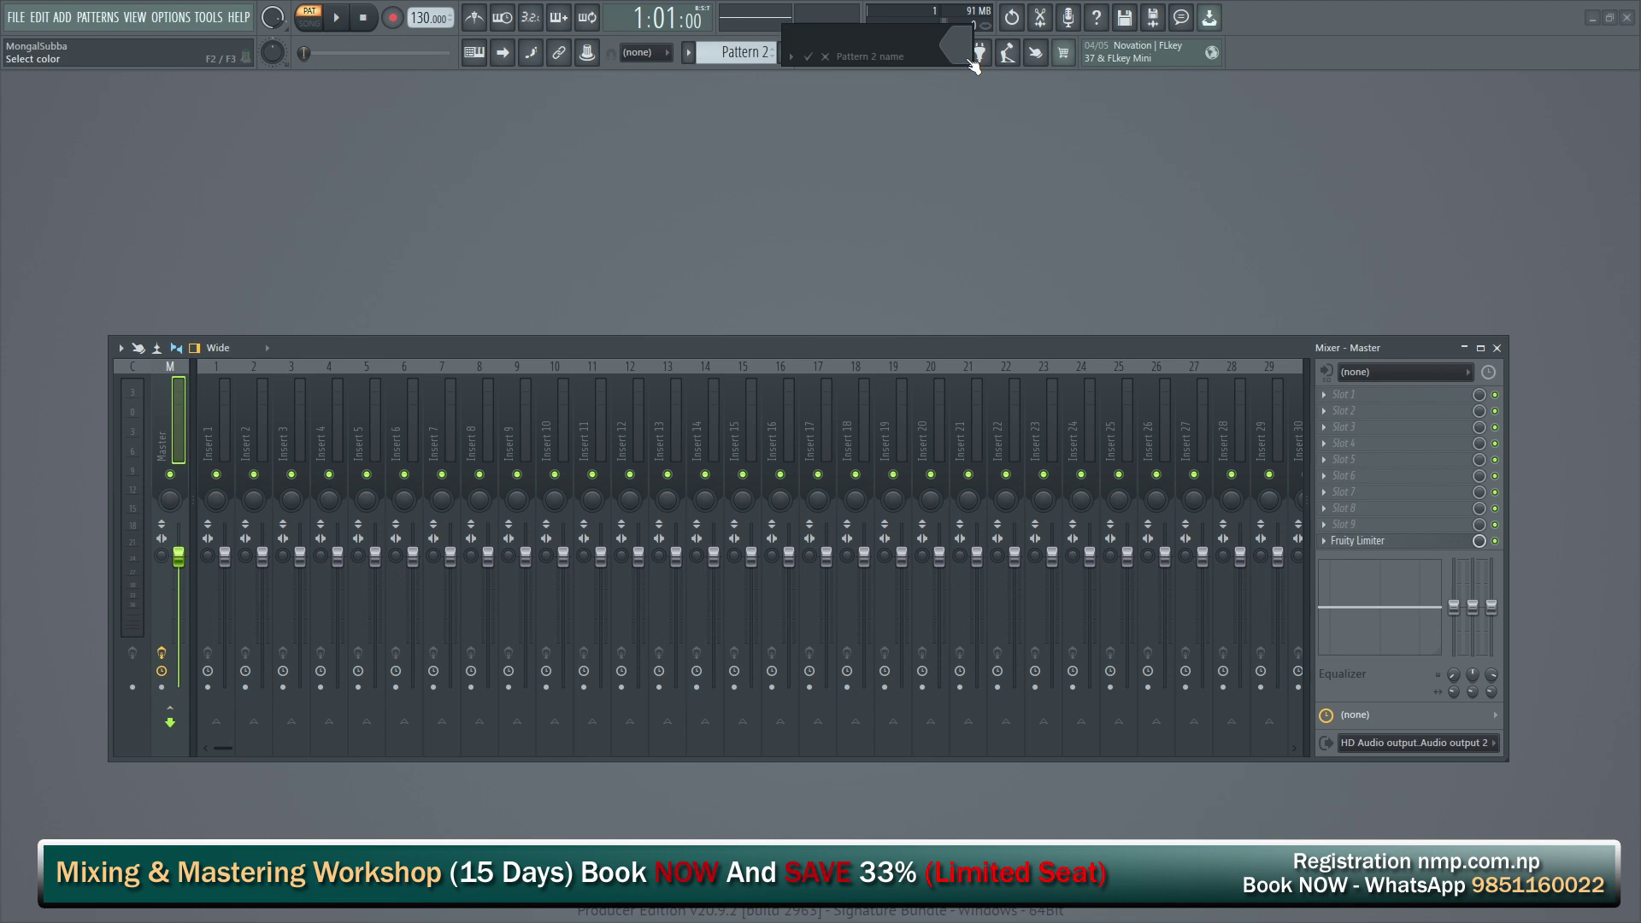
text(beat)
key(Return)
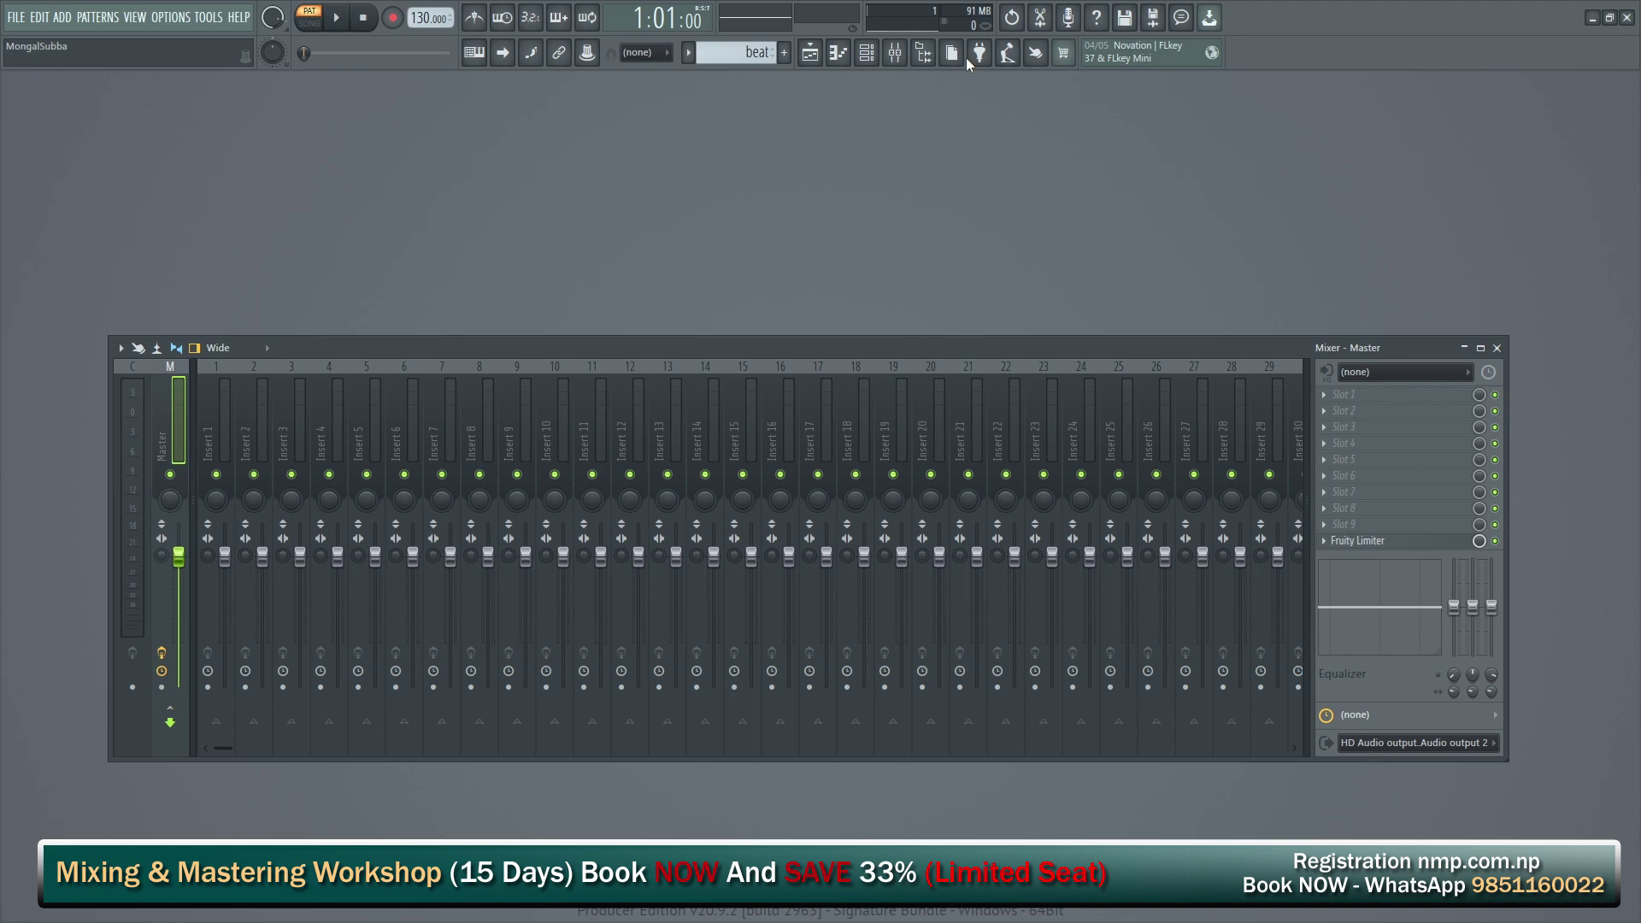
key(F4)
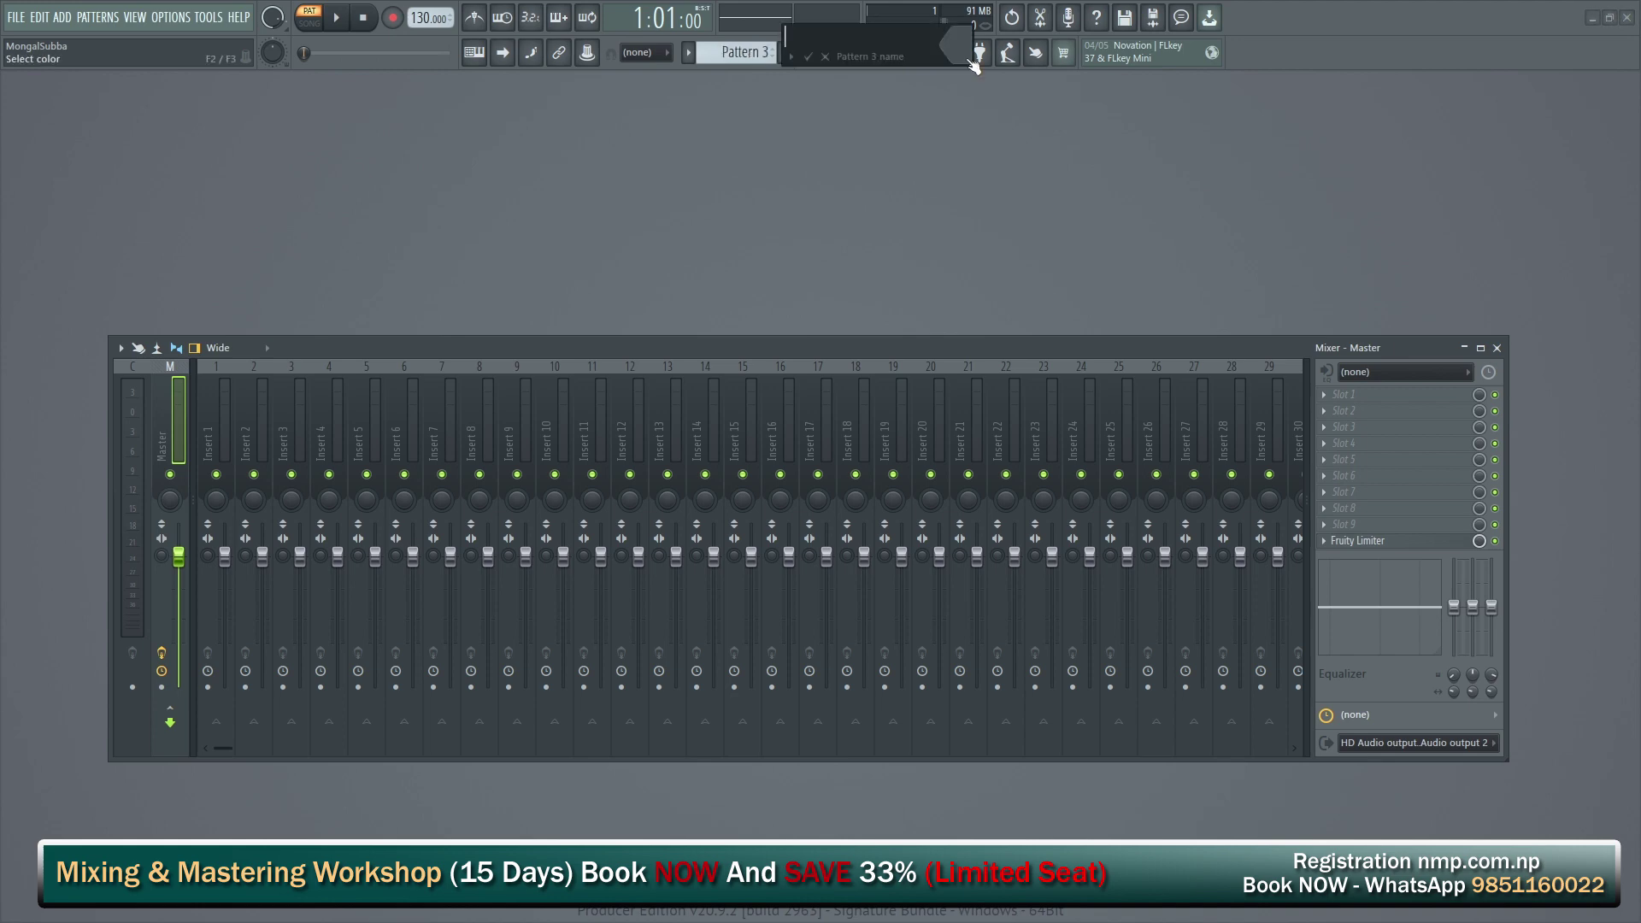
text(chords)
key(Return)
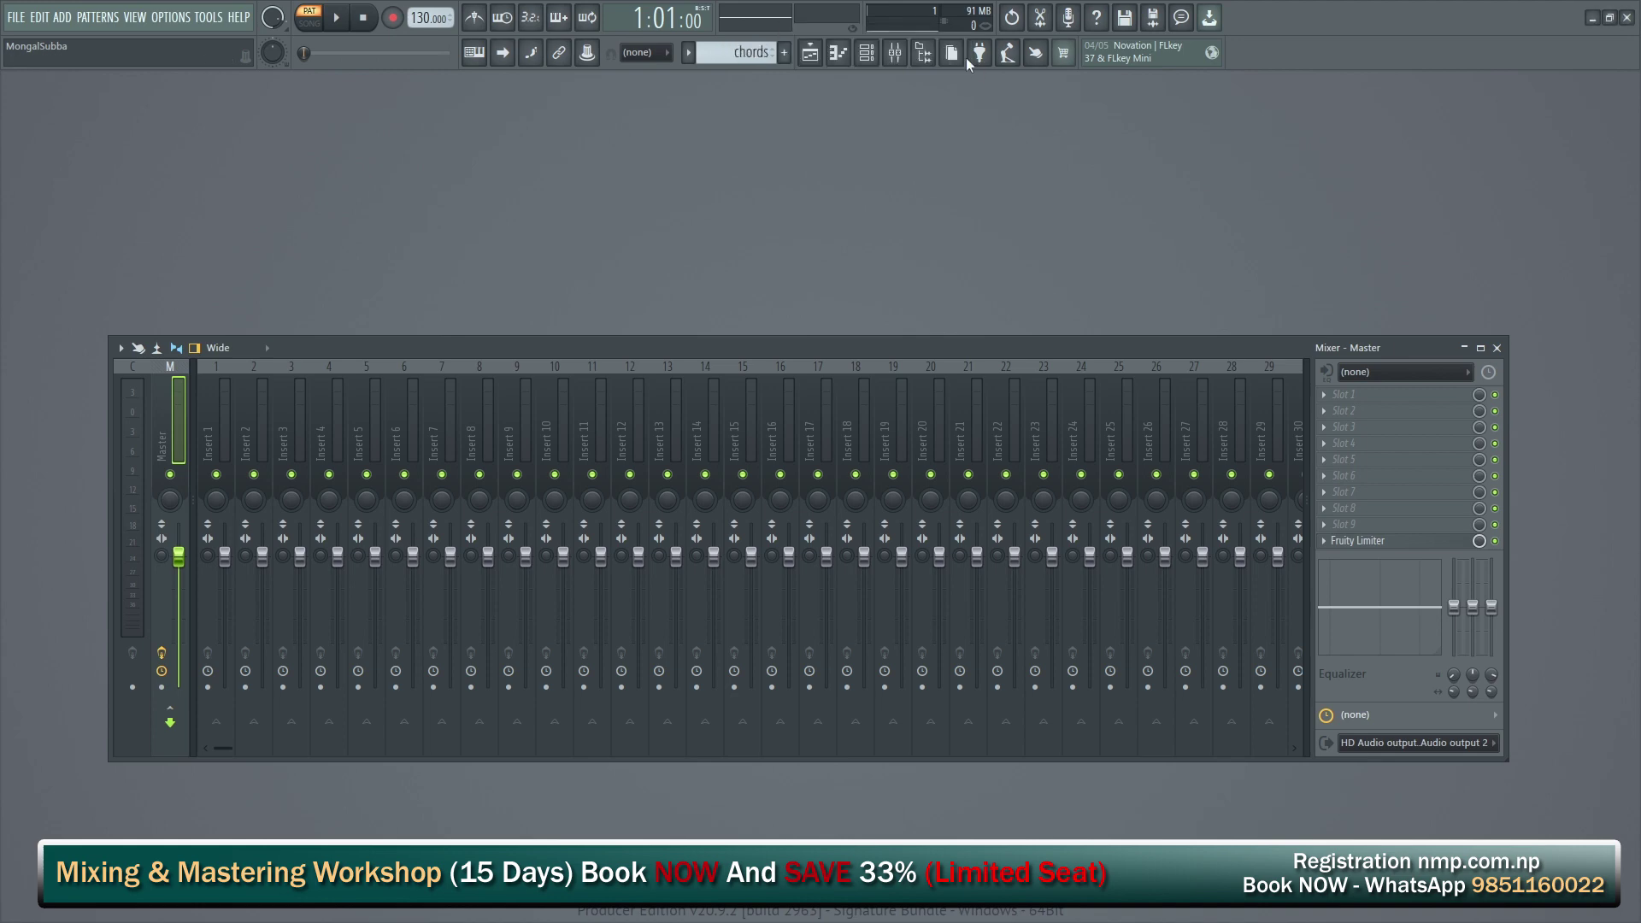
Review the pattern list and its options without choosing any, and close the Mixer.
click(689, 53)
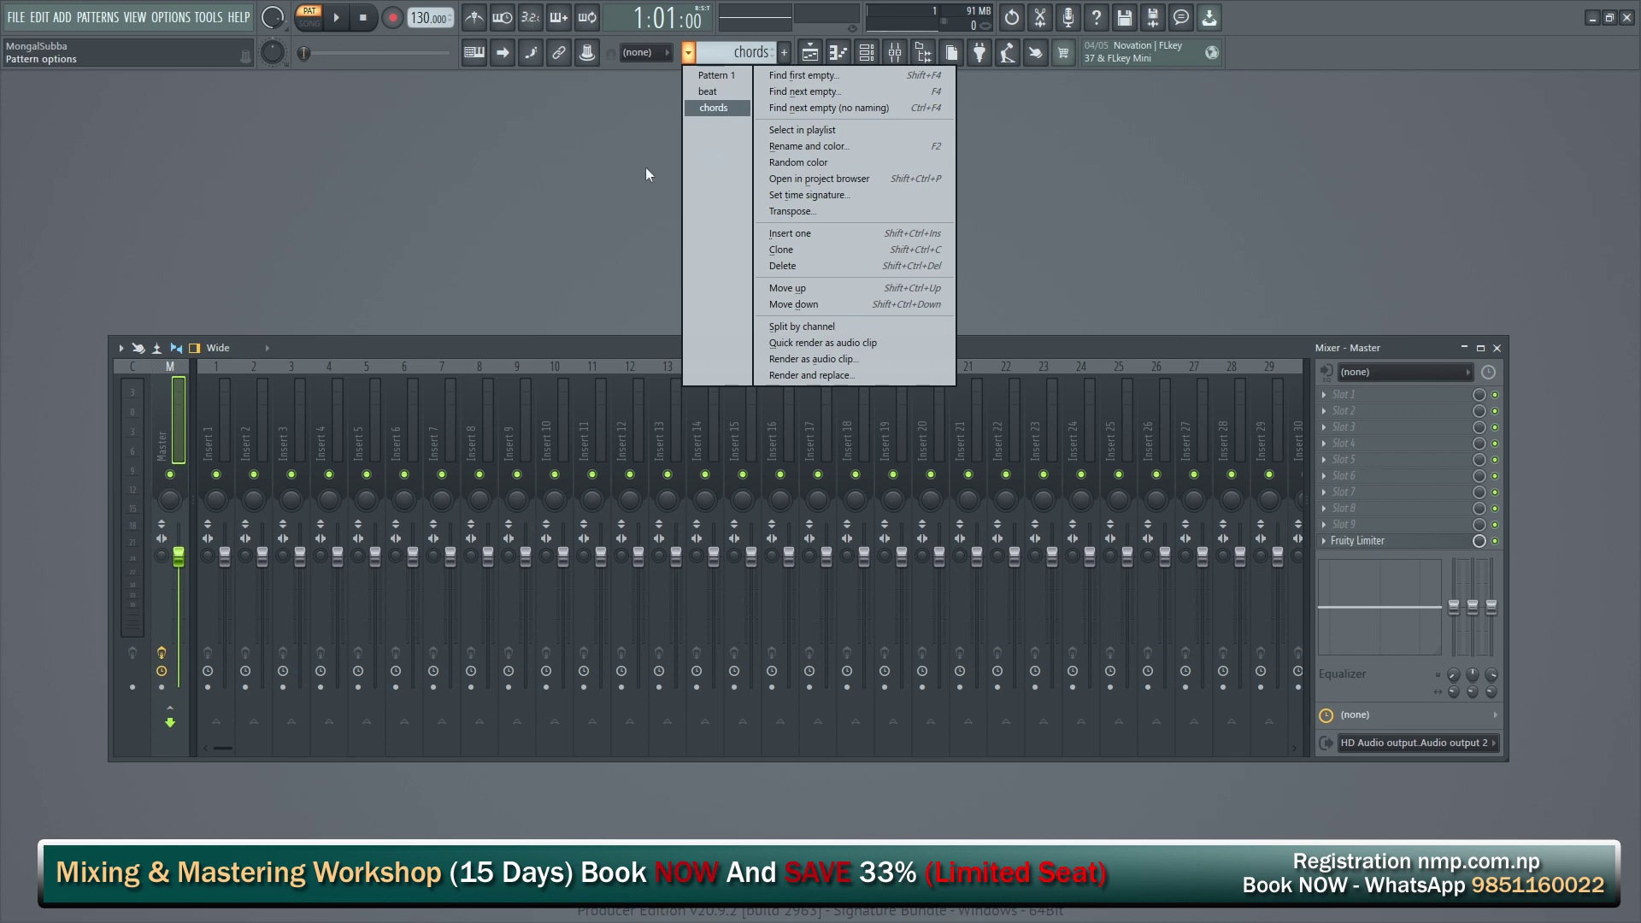
click(627, 184)
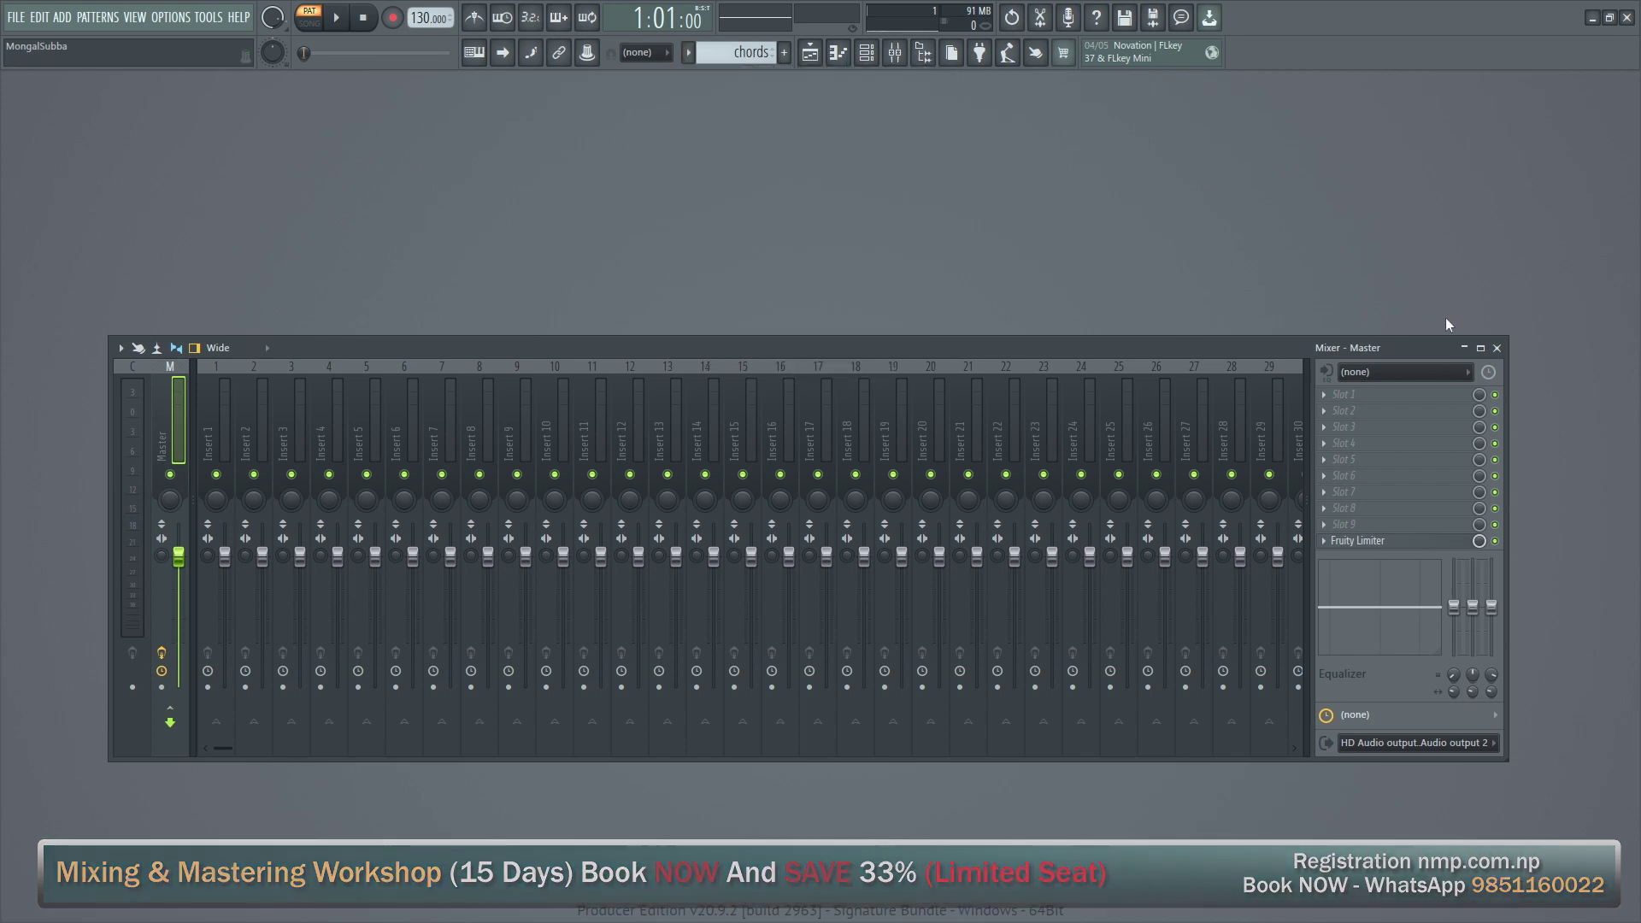
click(1497, 347)
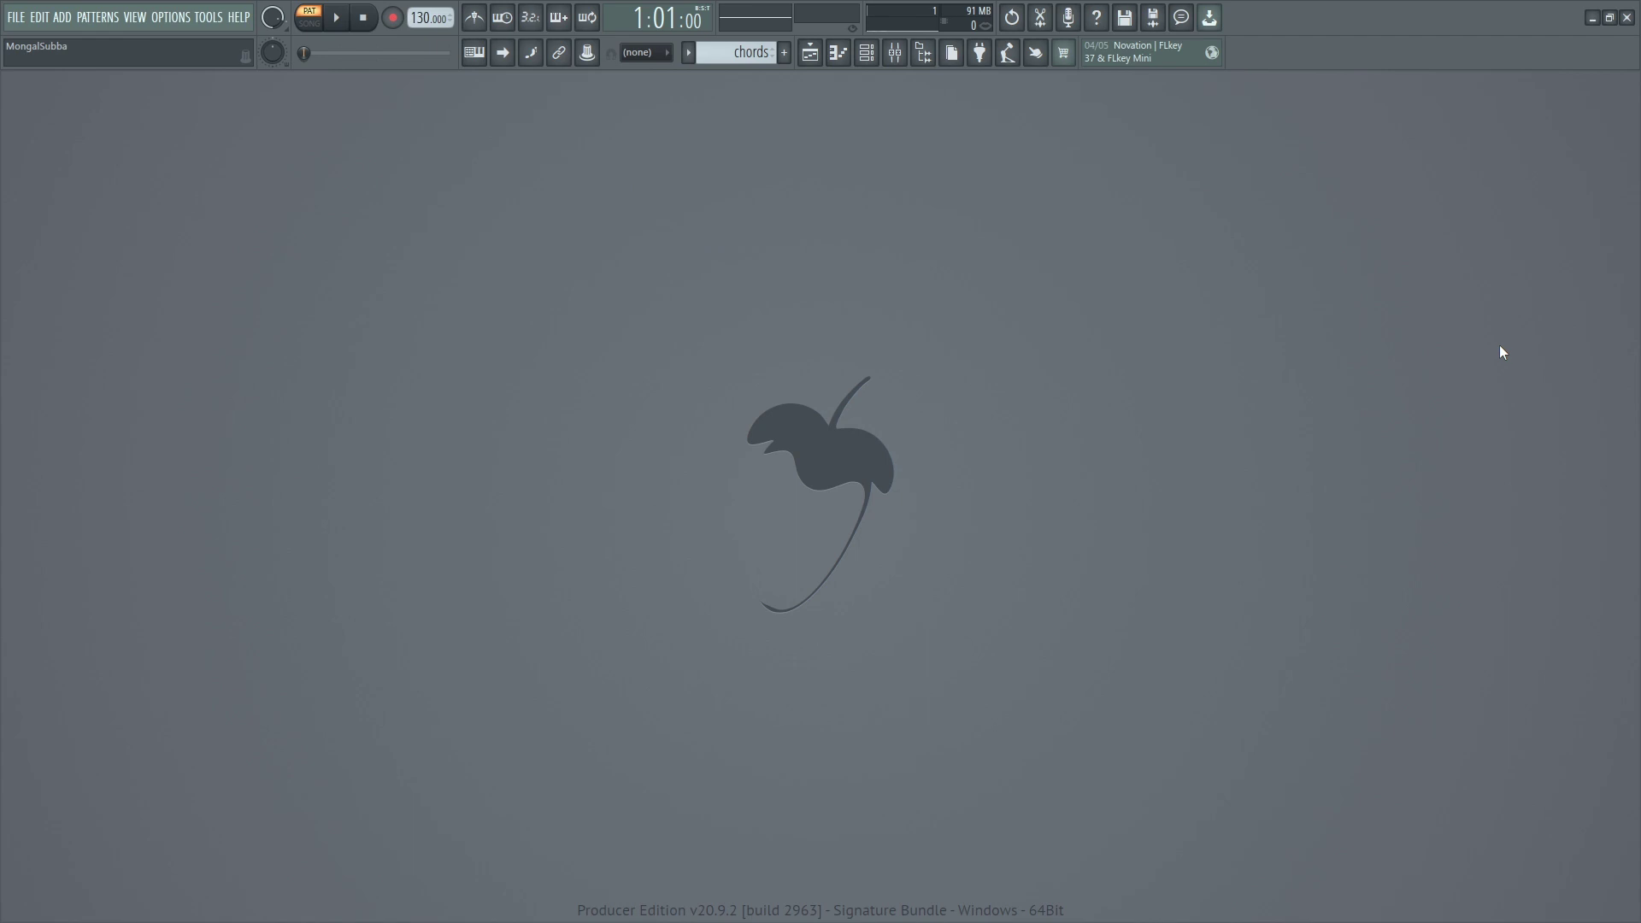
Toggle the Playlist, leave it displayed, and show the Channel rack over it.
key(F5)
key(F5)
key(F5)
key(F6)
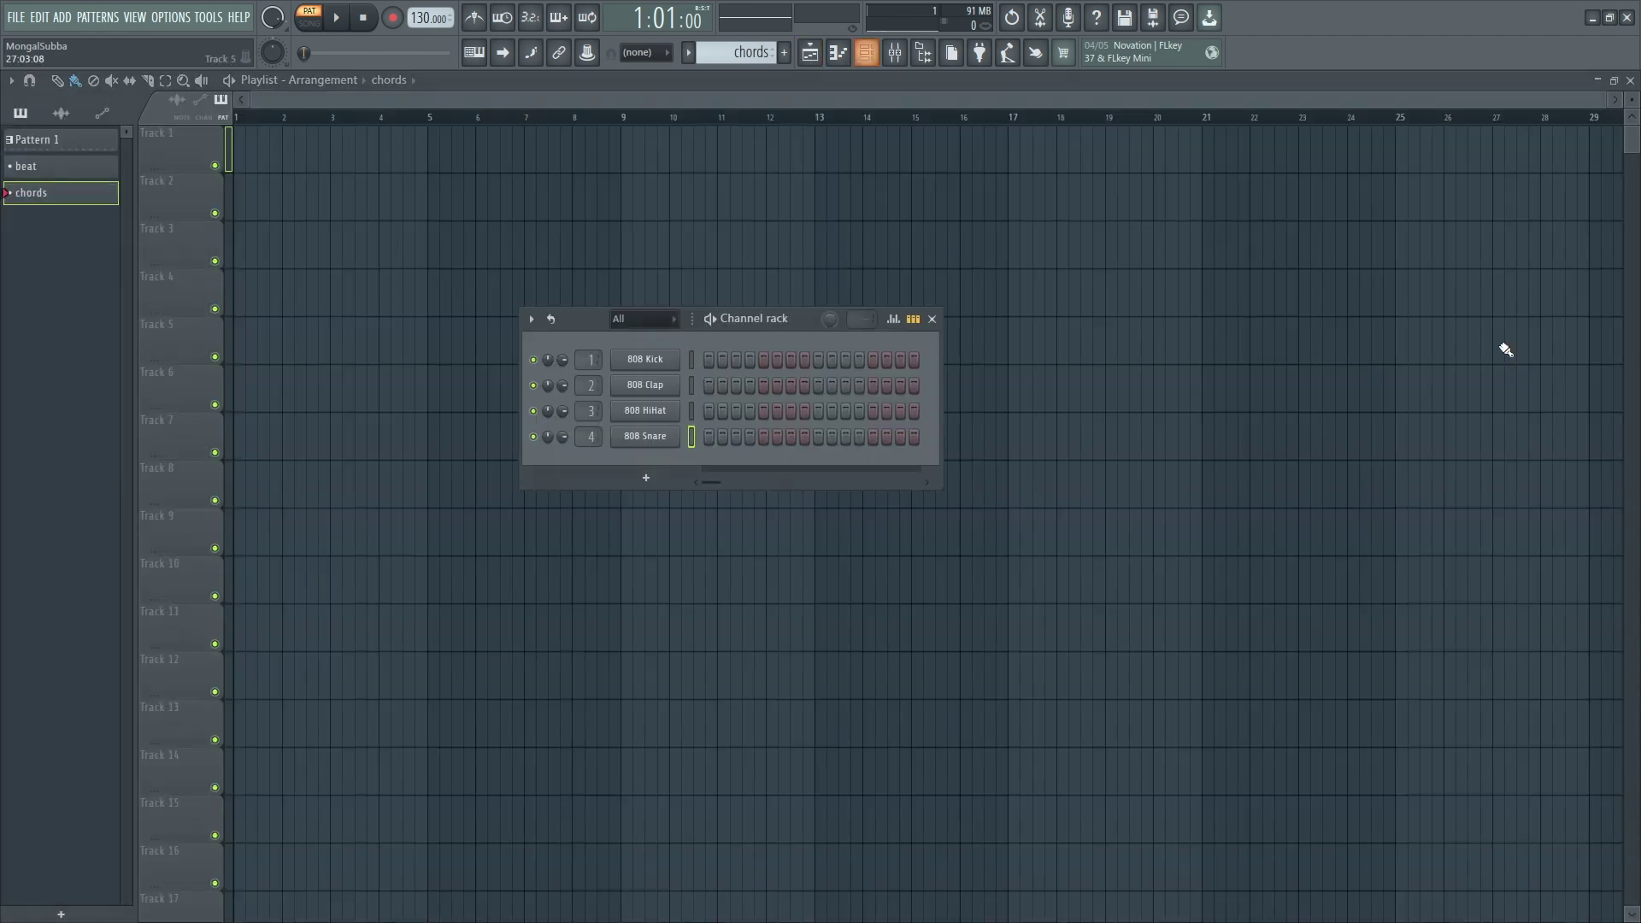
Bring up the Piano roll, and toggle the Channel rack window.
key(F7)
key(F6)
key(F6)
Toggle the Playlist window repeatedly and leave it displayed without the Channel rack over it.
key(F5)
key(F5)
key(F5)
key(F5)
key(F5)
key(F5)
key(F5)
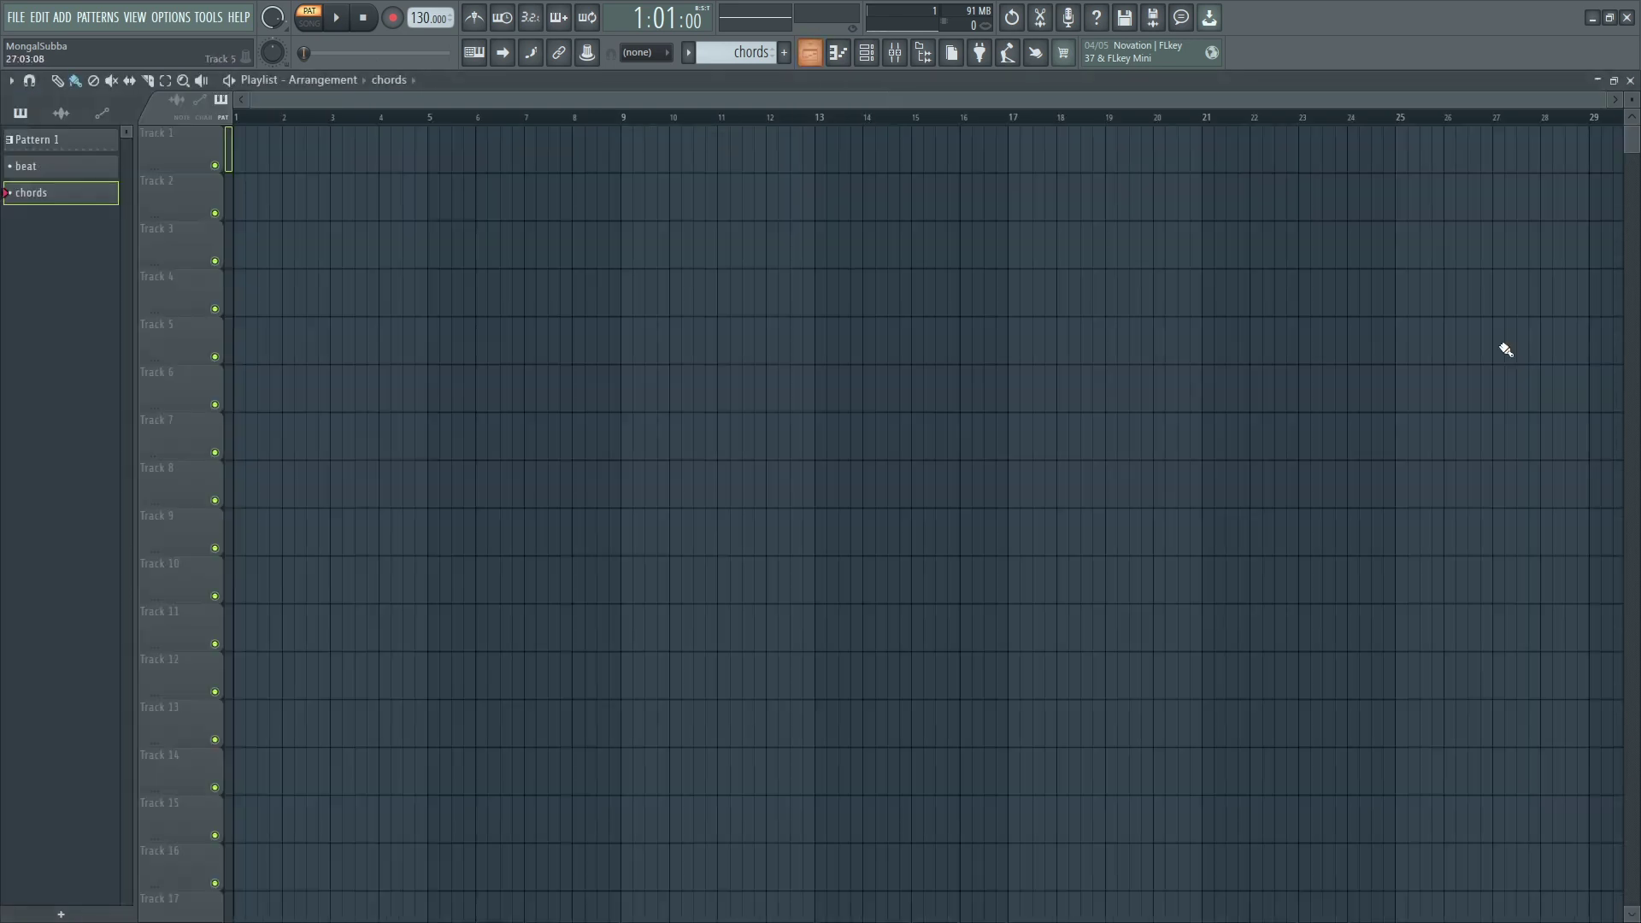